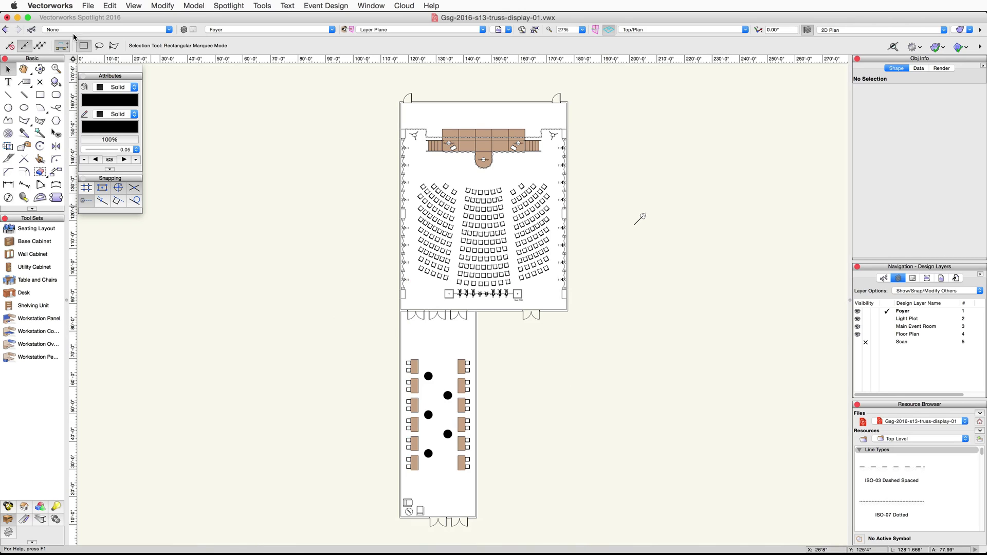
Create a new blank document
{"action": "left_click", "coordinate": [85, 5]}
{"action": "left_click", "coordinate": [92, 15]}
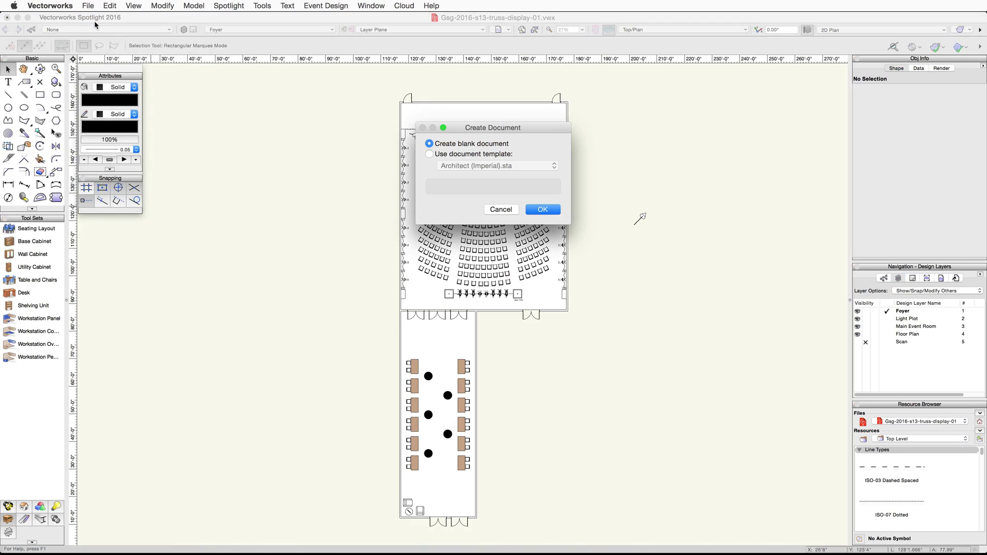
{"action": "left_click", "coordinate": [537, 211]}
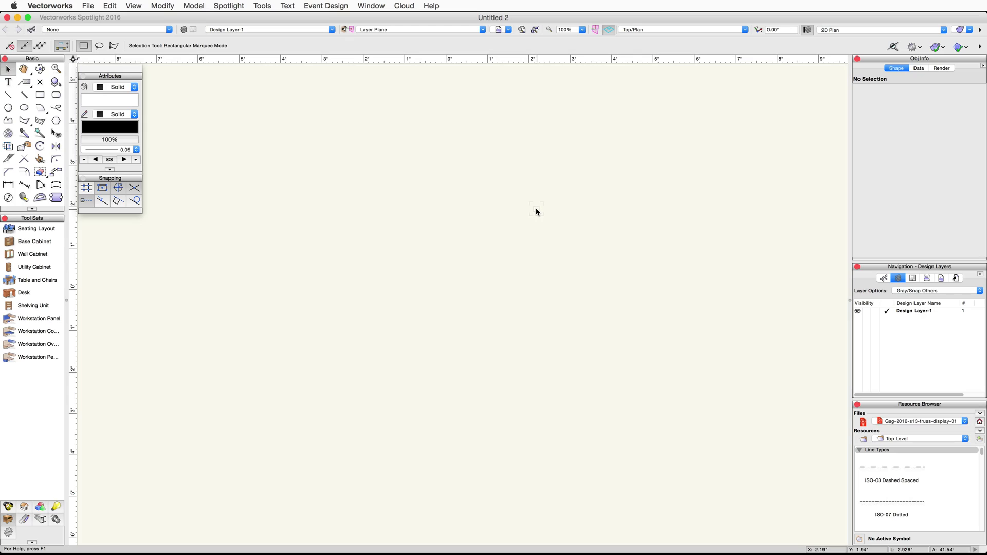
Set the layer scale of the design layer to 1/4"
{"action": "right_click", "coordinate": [490, 209]}
{"action": "left_click", "coordinate": [538, 281]}
{"action": "left_click", "coordinate": [365, 178]}
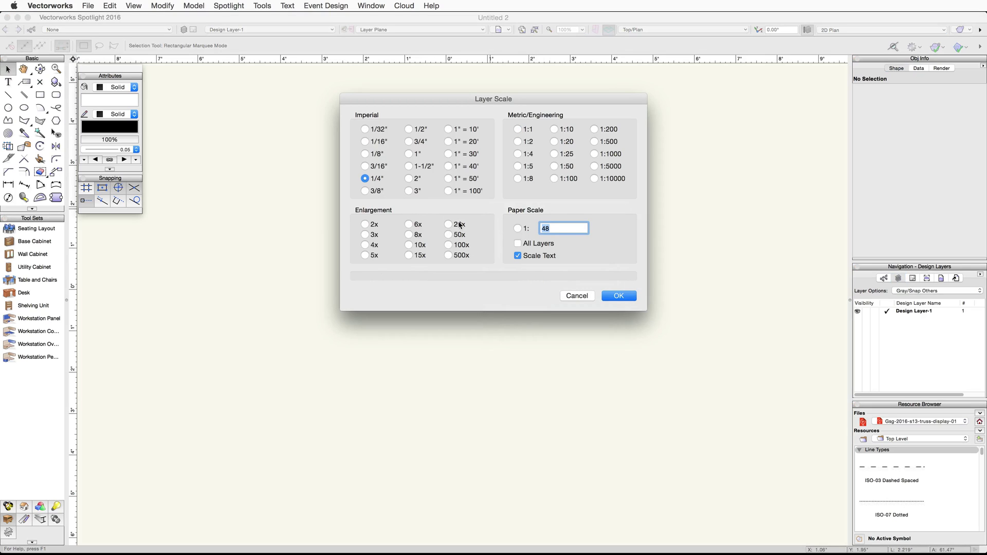
{"action": "left_click", "coordinate": [615, 296]}
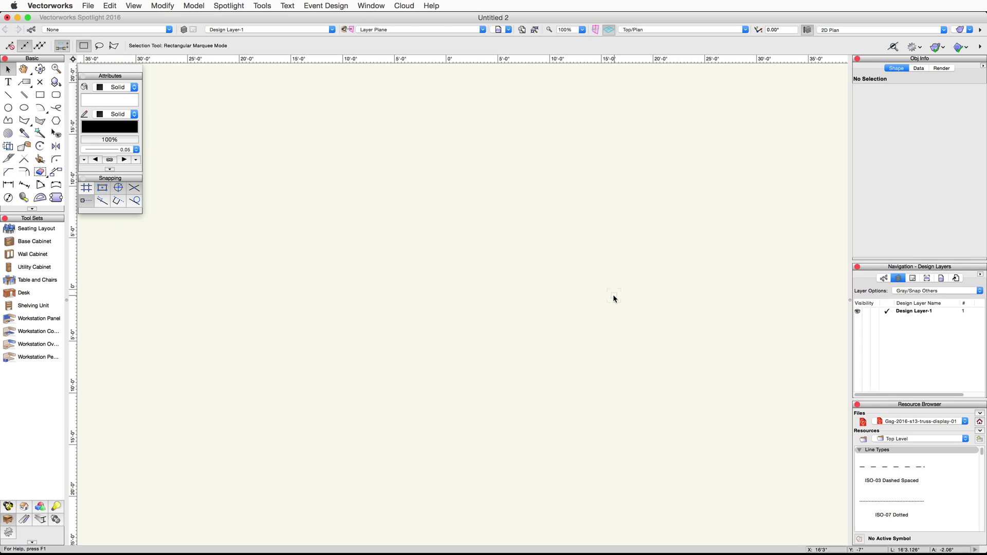
Start a rectangle by dimensions with a width of 10' and a height of 10'
{"action": "double_click", "coordinate": [42, 96]}
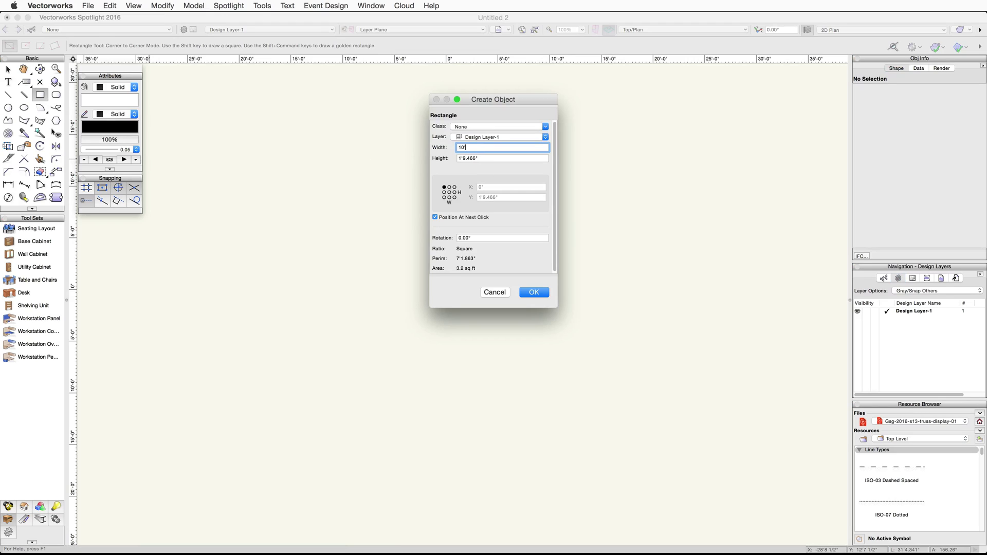
{"action": "type", "text": "10'"}
{"action": "key", "text": "Tab"}
{"action": "type", "text": "1"}
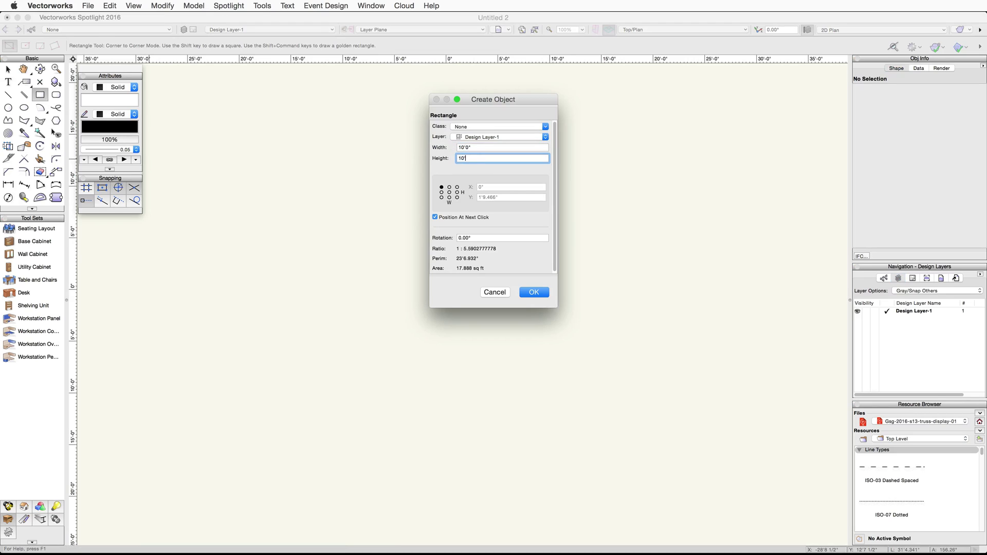
{"action": "type", "text": "0"}
{"action": "key", "text": "Tab"}
Anchor the rectangle at its center and create it at X 0, Y 0 instead of placing it freely
{"action": "left_click", "coordinate": [450, 192]}
{"action": "left_click", "coordinate": [435, 217]}
{"action": "key", "text": "Tab"}
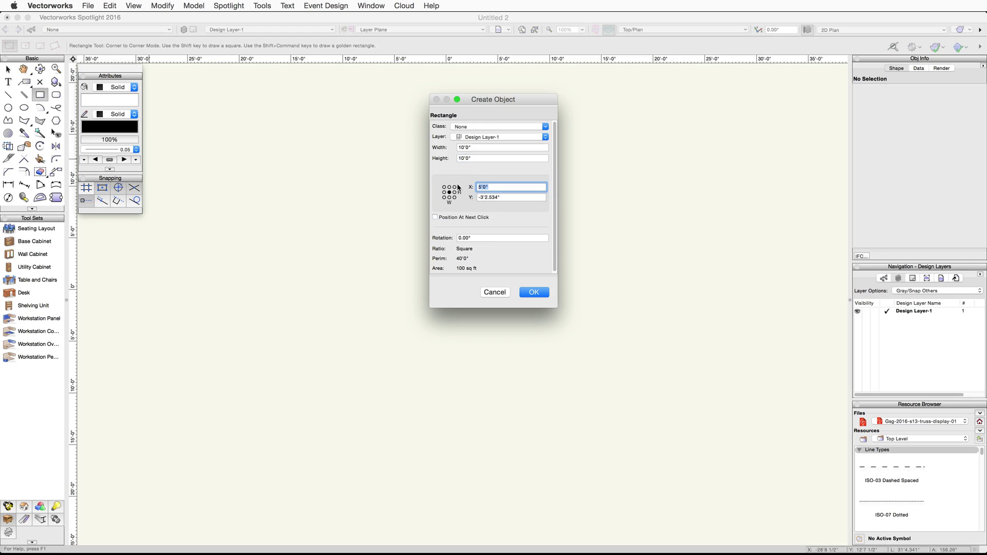
{"action": "type", "text": "0"}
{"action": "key", "text": "Tab"}
{"action": "type", "text": "0"}
{"action": "key", "text": "Tab"}
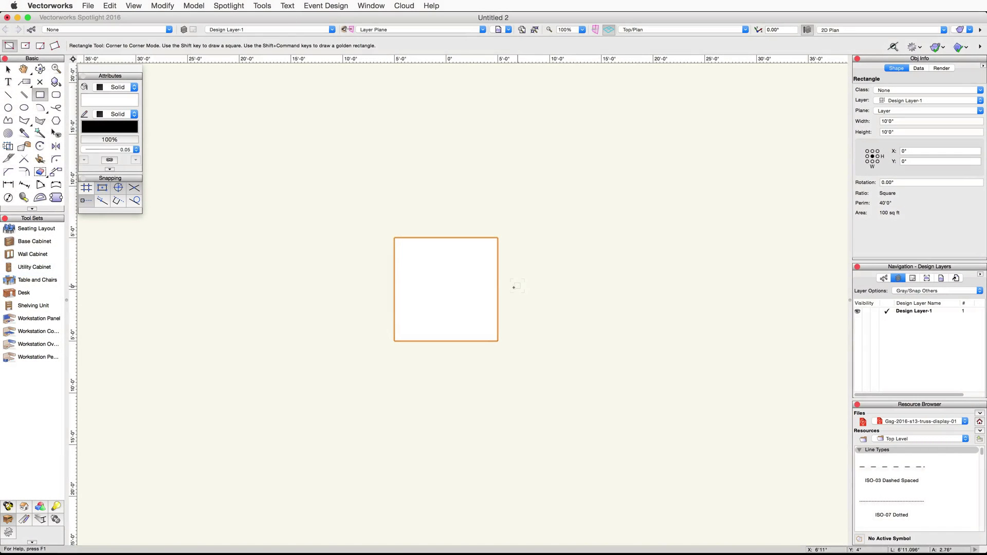
Draw a 5' horizontal straight truss near the square's upper edge, accepting the default truss properties
{"action": "left_click", "coordinate": [9, 506]}
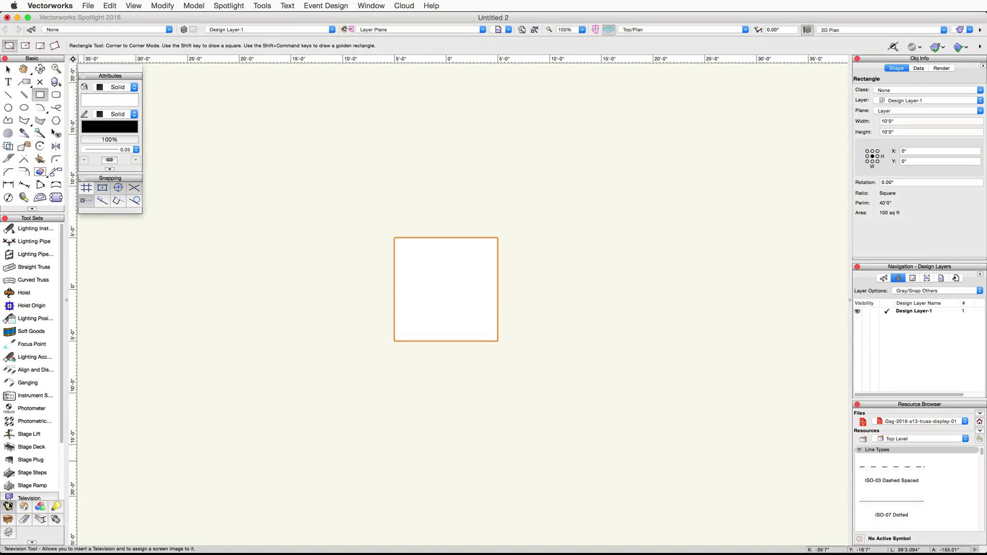
{"action": "left_click", "coordinate": [25, 268]}
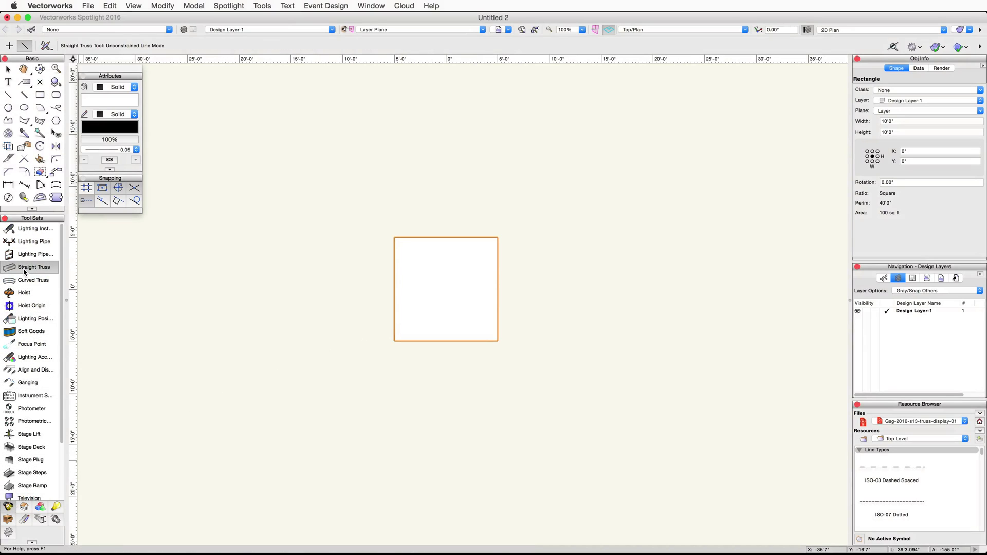
{"action": "scroll", "coordinate": [429, 238], "scroll_direction": "up", "scroll_amount": 1}
{"action": "scroll", "coordinate": [428, 238], "scroll_direction": "up", "scroll_amount": 5}
{"action": "key", "text": "Tab"}
{"action": "left_click", "coordinate": [405, 250]}
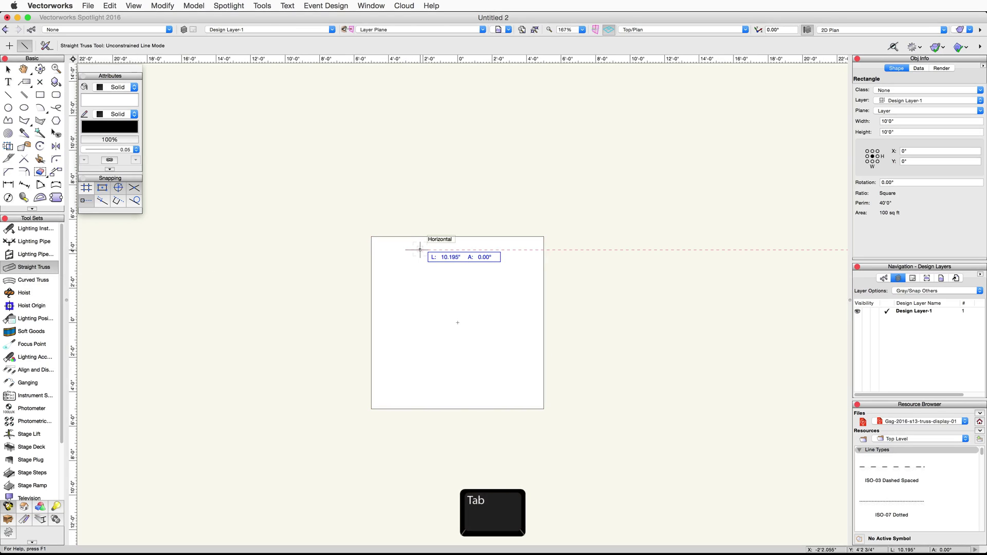
{"action": "key", "text": "Tab"}
{"action": "type", "text": "5"}
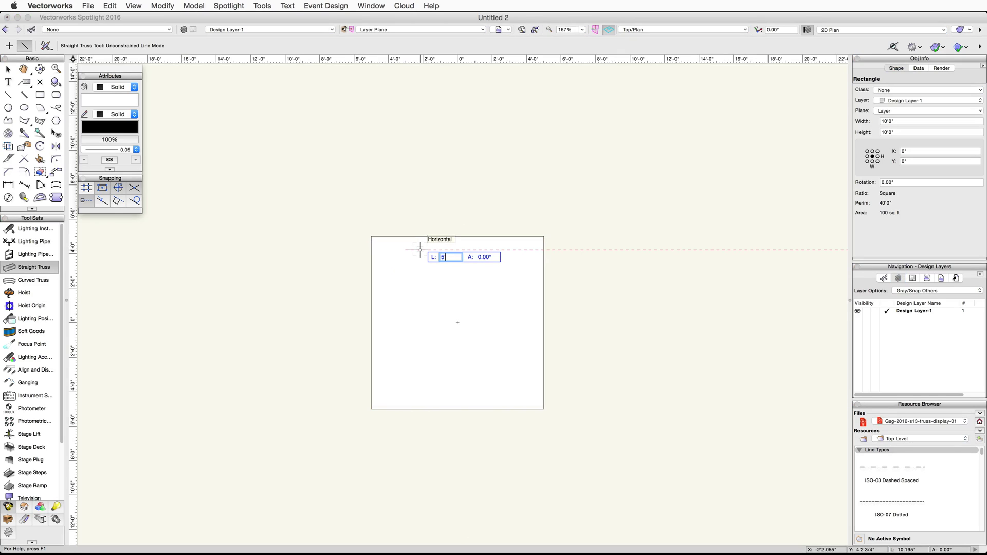
{"action": "type", "text": "'"}
{"action": "key", "text": "Tab"}
{"action": "key", "text": "Return"}
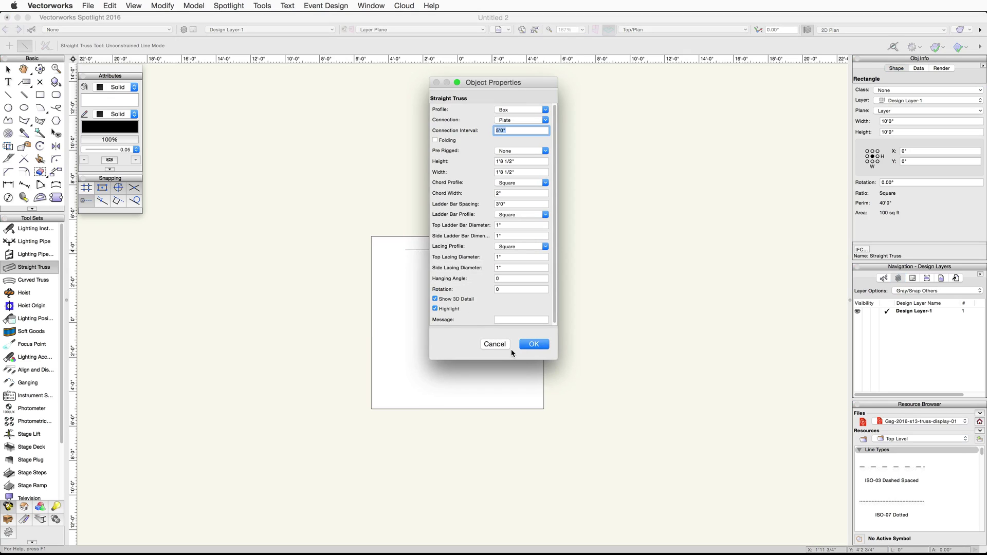
{"action": "left_click", "coordinate": [532, 346]}
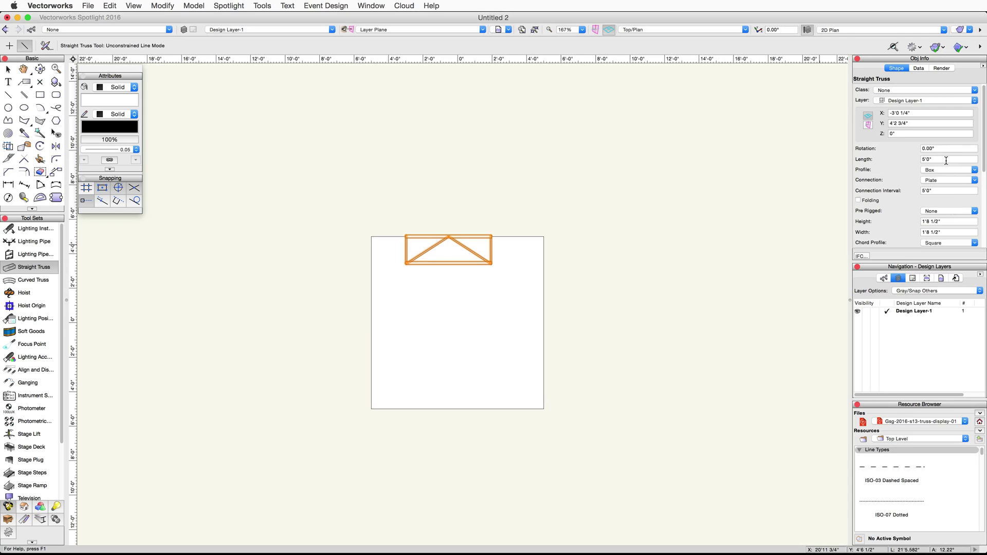
Set the truss's height and width to 8" each
{"action": "left_click", "coordinate": [950, 221]}
{"action": "type", "text": "8"}
{"action": "key", "text": "Tab"}
{"action": "type", "text": "8"}
{"action": "scroll", "coordinate": [898, 224], "scroll_direction": "down", "scroll_amount": 3}
{"action": "key", "text": "Tab"}
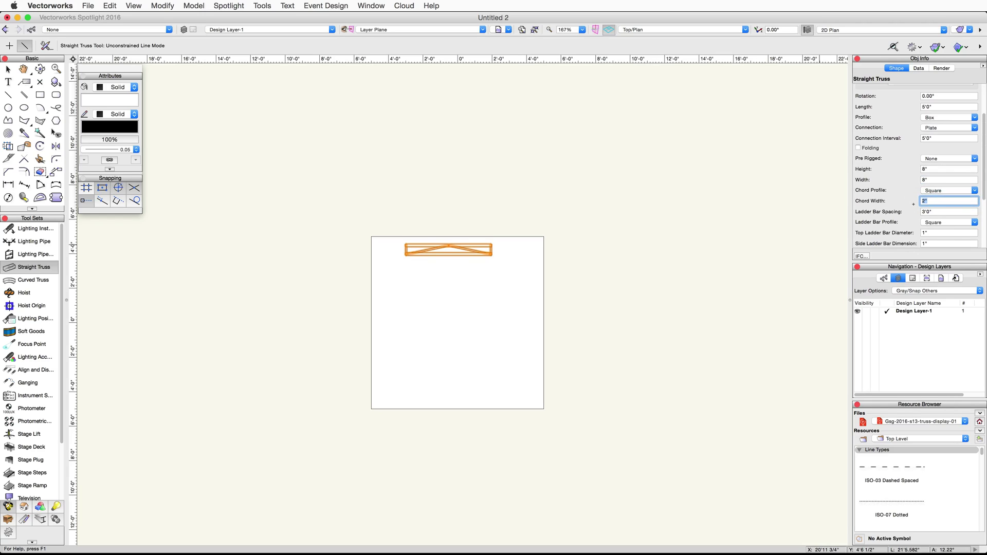
Set the truss's chord width to 2" and its top ladder bar diameter and side ladder bar dimension to 1/2"
{"action": "type", "text": "2"}
{"action": "left_click", "coordinate": [936, 233]}
{"action": "type", "text": ".5"}
{"action": "left_click", "coordinate": [933, 243]}
{"action": "type", "text": ".5"}
Set the truss's top and side lacing diameters to 1/2"
{"action": "scroll", "coordinate": [911, 229], "scroll_direction": "down", "scroll_amount": 1}
{"action": "scroll", "coordinate": [911, 229], "scroll_direction": "down", "scroll_amount": 1}
{"action": "left_click", "coordinate": [934, 226]}
{"action": "type", "text": ".5"}
{"action": "left_click", "coordinate": [936, 238]}
{"action": "type", "text": ".5"}
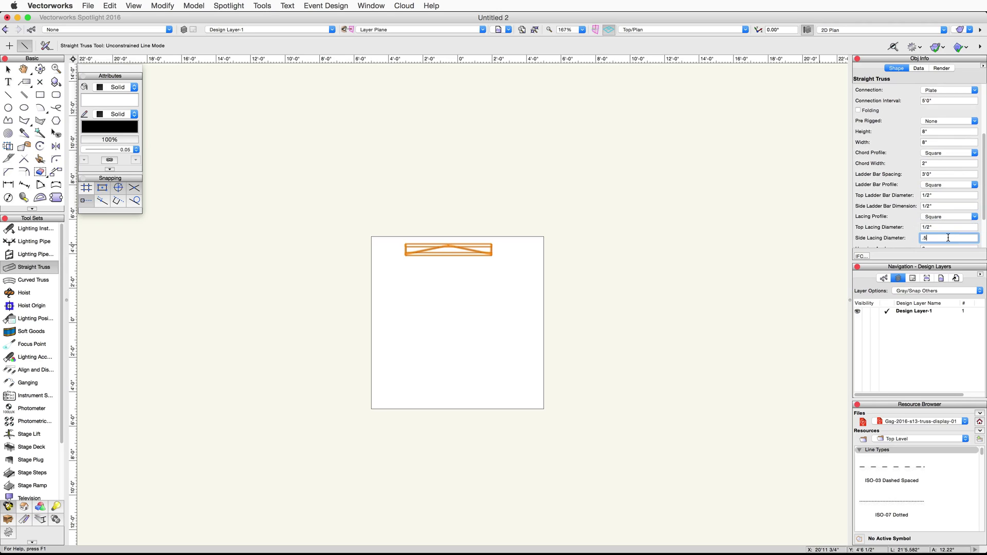
{"action": "scroll", "coordinate": [909, 225], "scroll_direction": "down", "scroll_amount": 1}
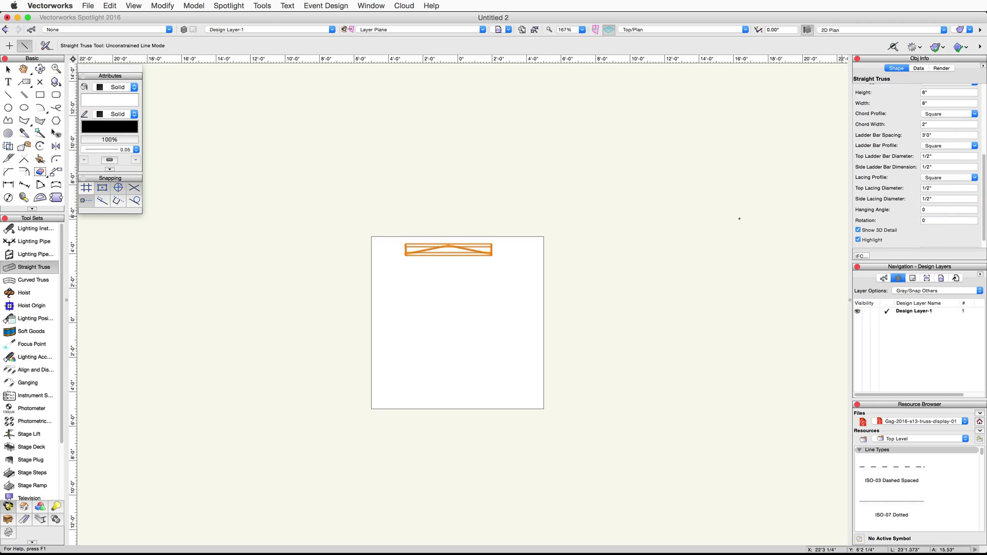
Move the truss by its top center point onto the midpoint of the square's upper edge
{"action": "scroll", "coordinate": [448, 244], "scroll_direction": "up", "scroll_amount": 3}
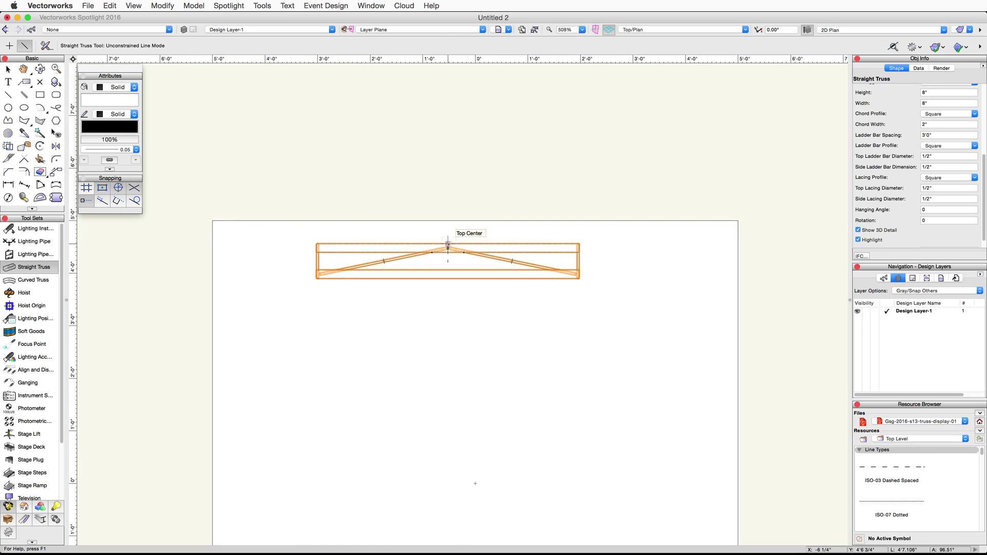
{"action": "key", "text": "x"}
{"action": "left_click_drag", "start_coordinate": [448, 245], "coordinate": [474, 222]}
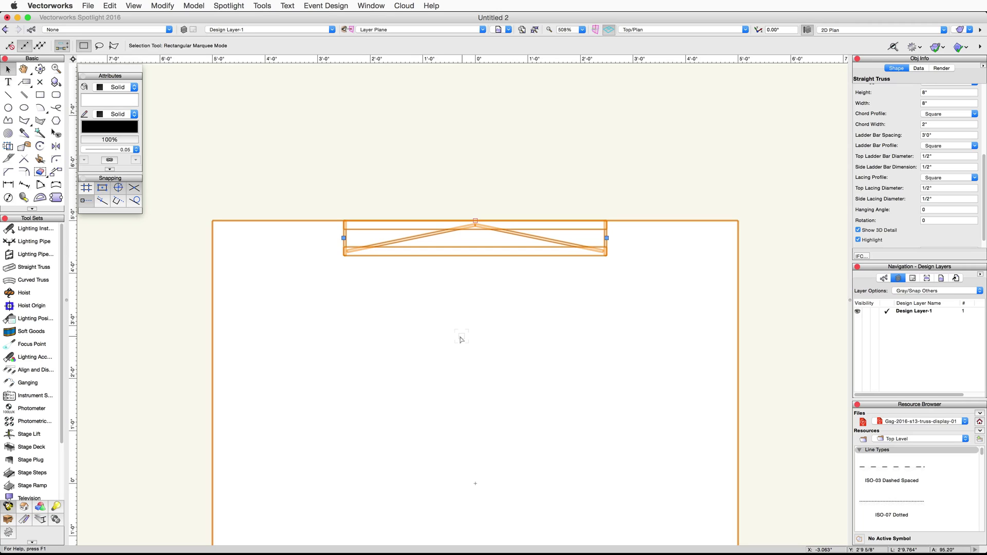
Enable option-click in-place duplication in the Vectorworks preferences
{"action": "left_click", "coordinate": [262, 6]}
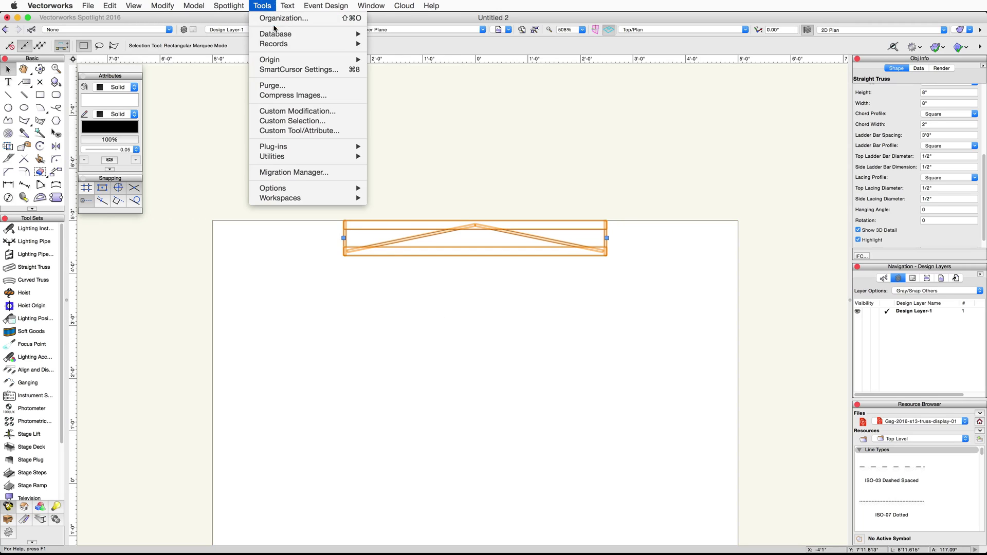
{"action": "mouse_move", "coordinate": [311, 188]}
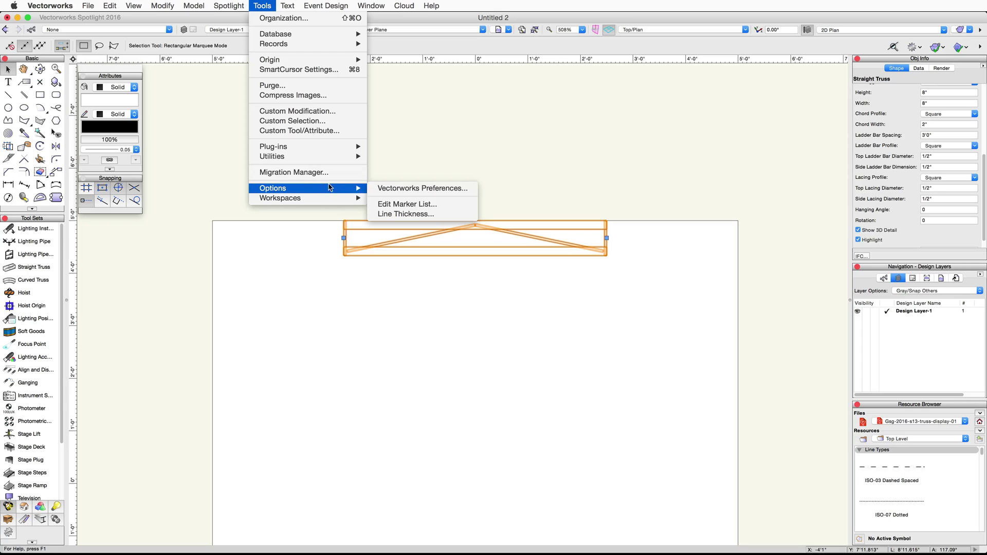
{"action": "left_click", "coordinate": [425, 188]}
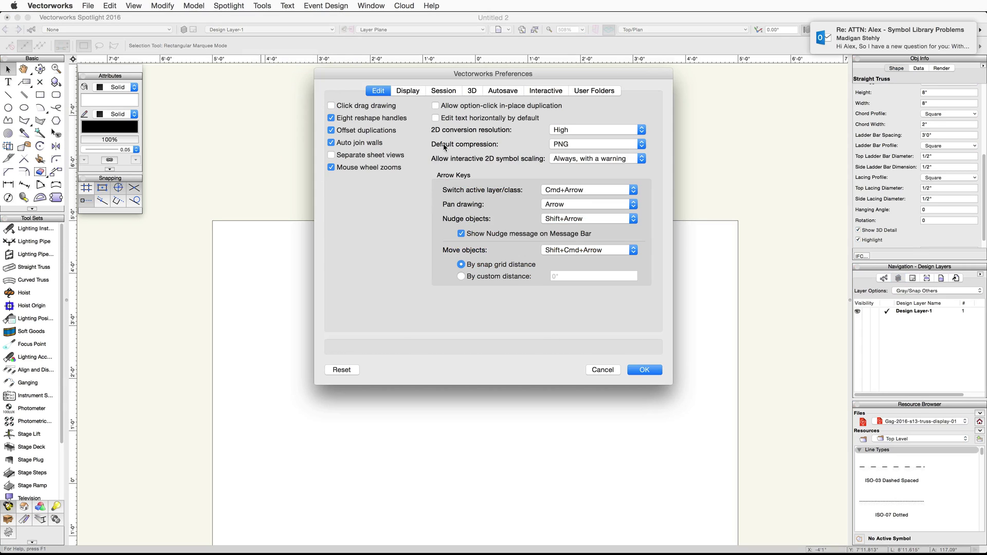
{"action": "mouse_move", "coordinate": [437, 109]}
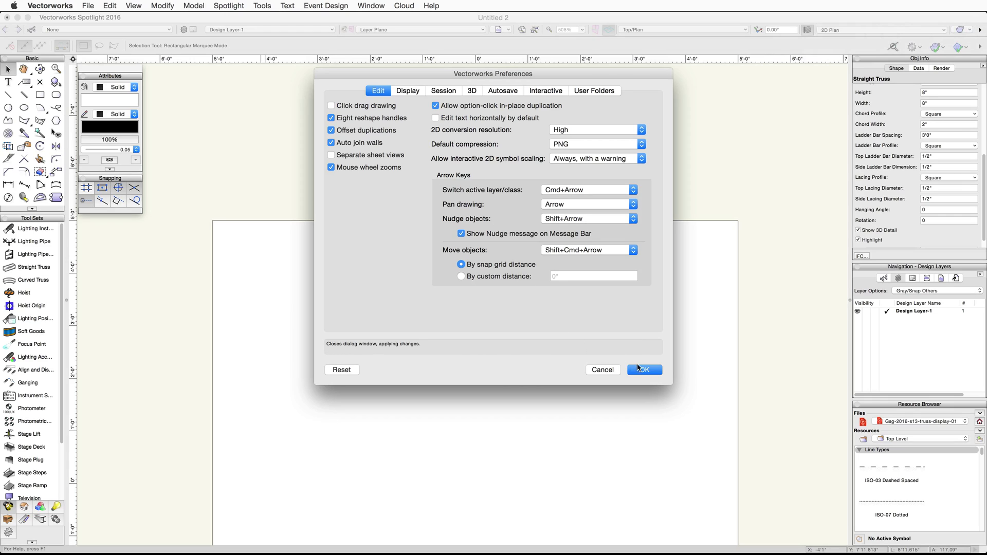
{"action": "left_click", "coordinate": [652, 371]}
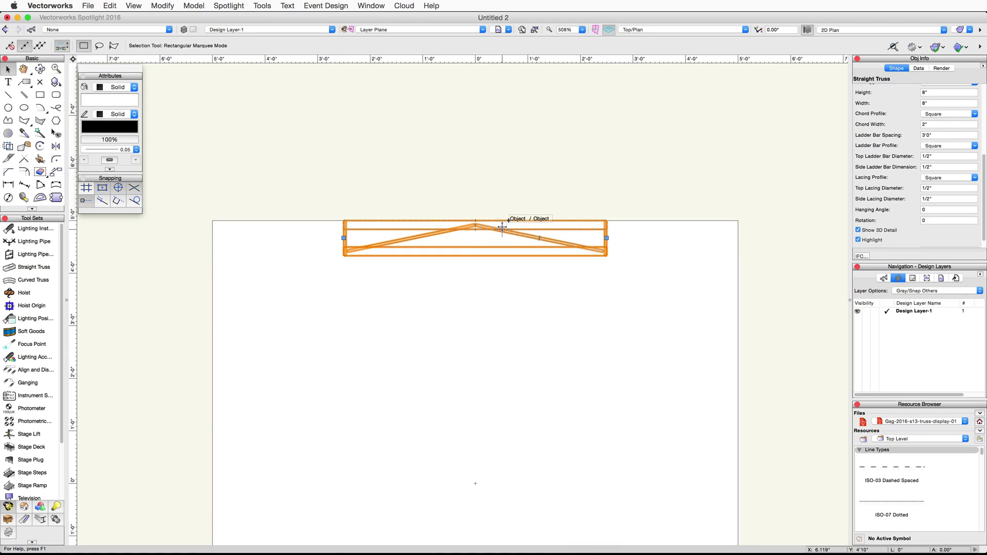
Duplicate the truss in place and set the copy's Z height to 10'
{"action": "left_click_drag", "start_coordinate": [502, 227], "coordinate": [502, 227]}
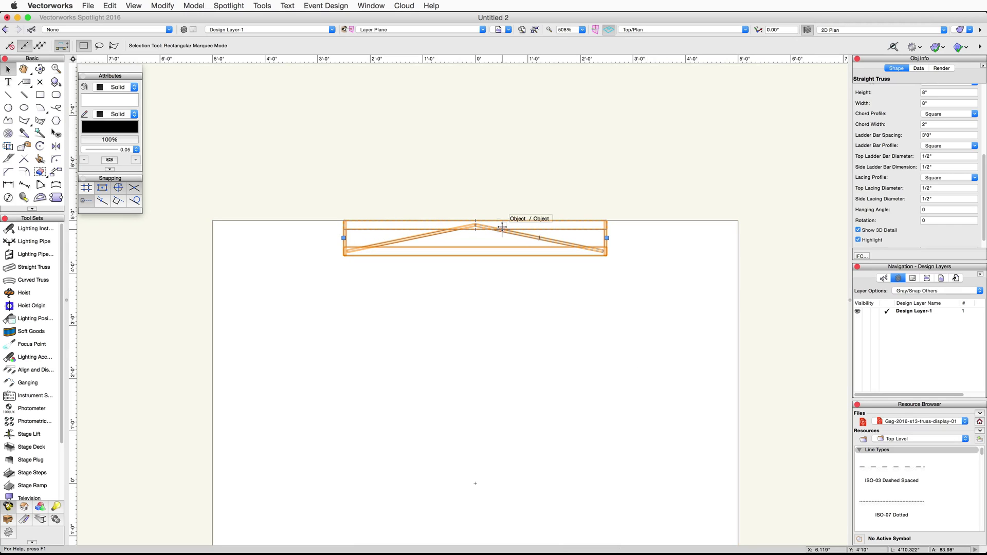
{"action": "scroll", "coordinate": [908, 187], "scroll_direction": "up", "scroll_amount": 5}
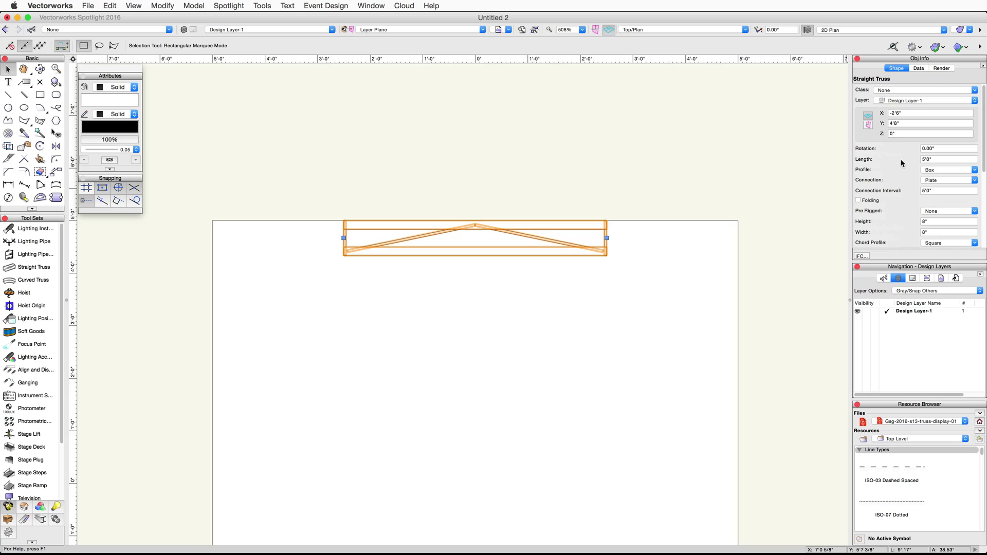
{"action": "left_click", "coordinate": [902, 136]}
{"action": "type", "text": "10"}
{"action": "key", "text": "Tab"}
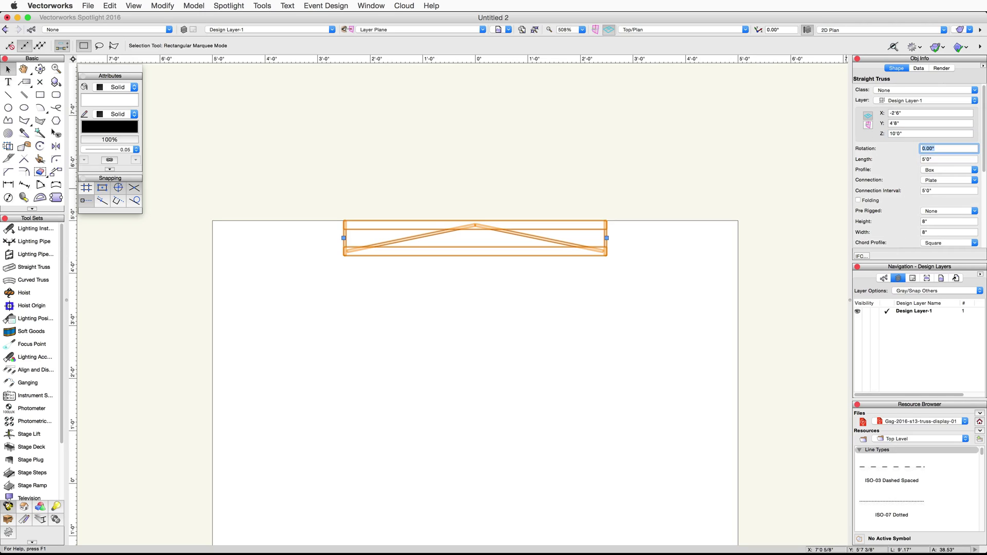
Examine both trusses in a Right Isometric view with OpenGL rendering and nothing selected
{"action": "left_click", "coordinate": [725, 29]}
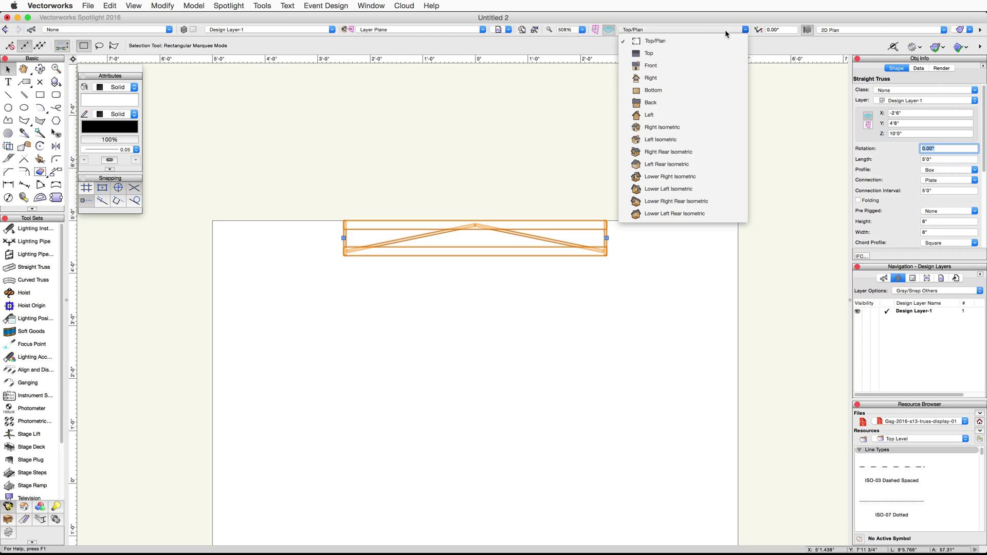
{"action": "left_click", "coordinate": [707, 127]}
{"action": "scroll", "coordinate": [505, 250], "scroll_direction": "down", "scroll_amount": 5}
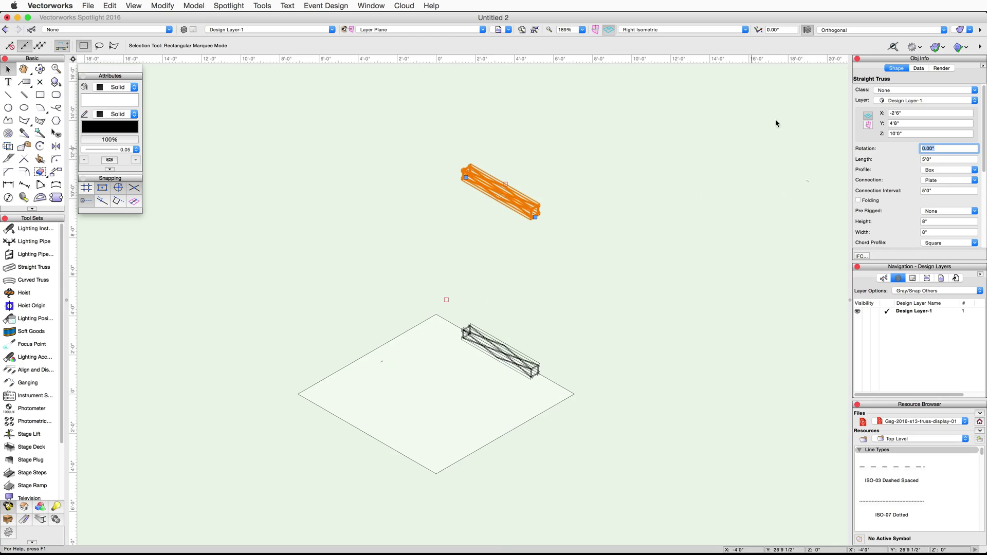
{"action": "left_click", "coordinate": [970, 30]}
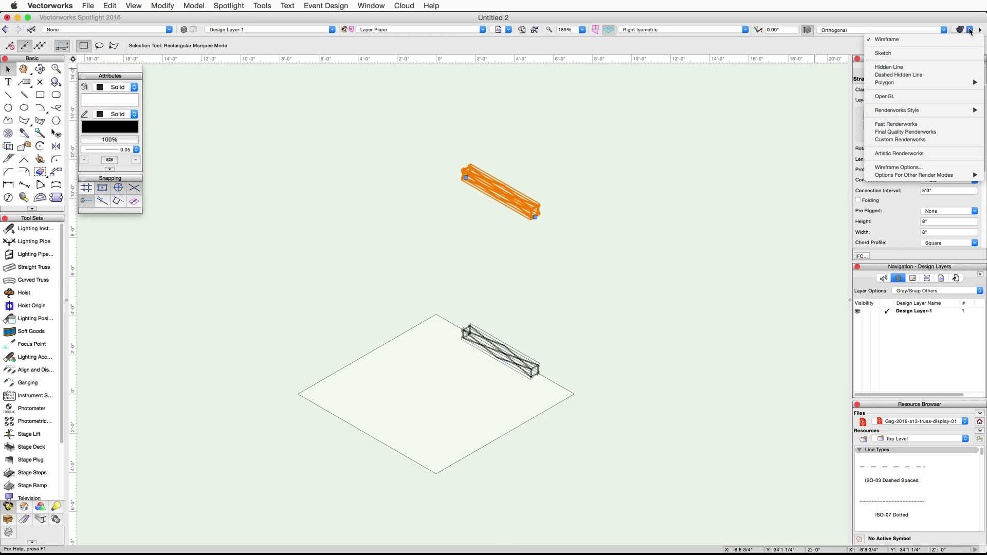
{"action": "left_click", "coordinate": [916, 97]}
{"action": "left_click", "coordinate": [598, 307]}
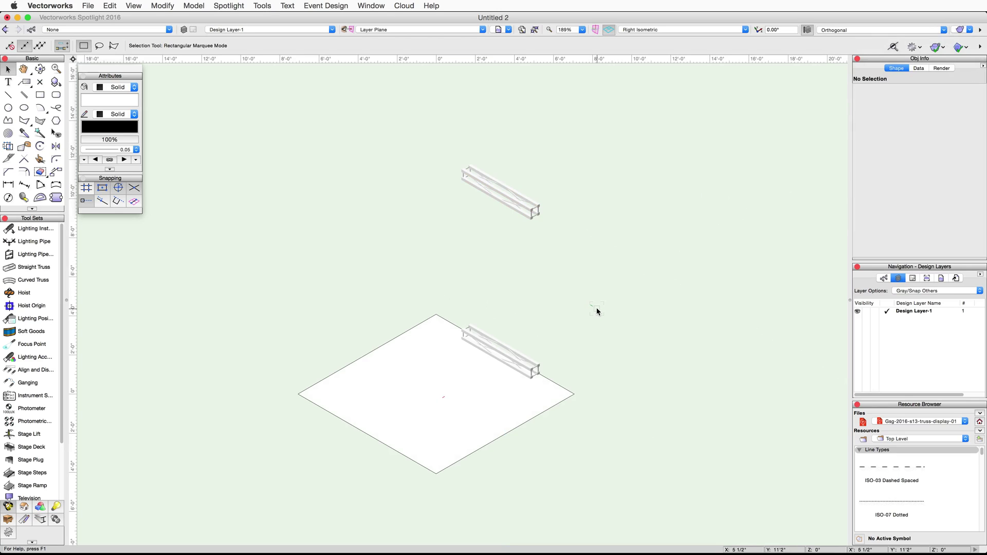
In Top/Plan view, draw a vertical straight truss 4'0" long at -90° just inside the square's left edge
{"action": "left_click", "coordinate": [745, 30]}
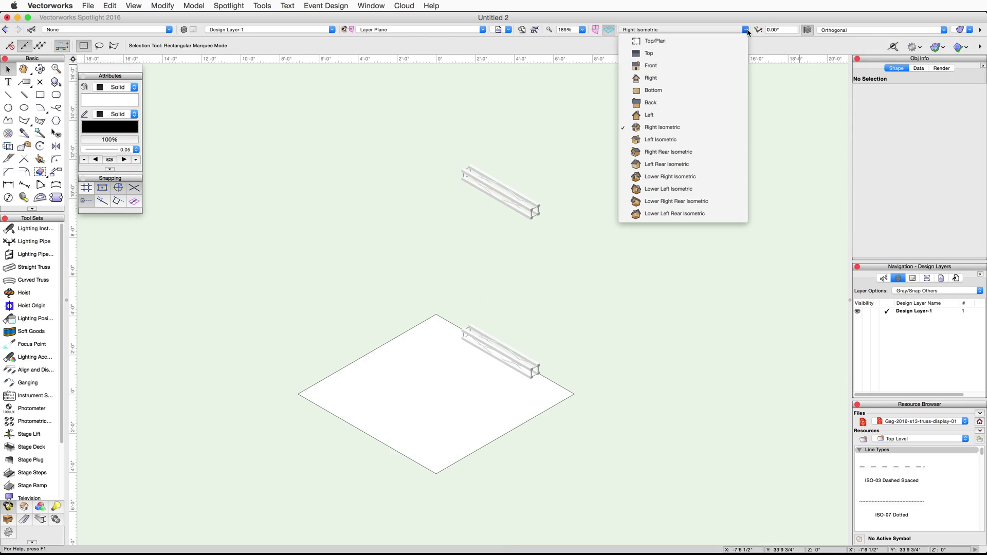
{"action": "left_click", "coordinate": [741, 41]}
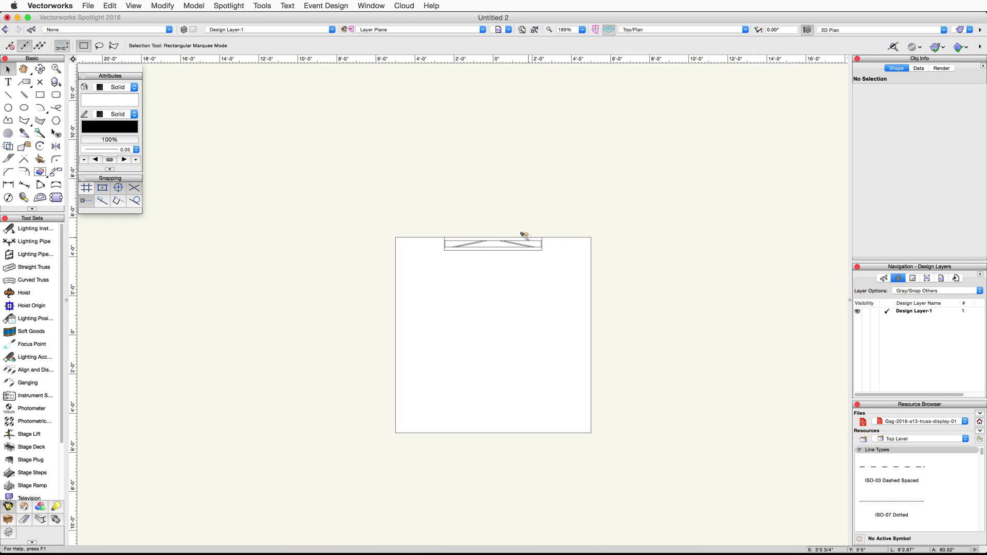
{"action": "key", "text": "t"}
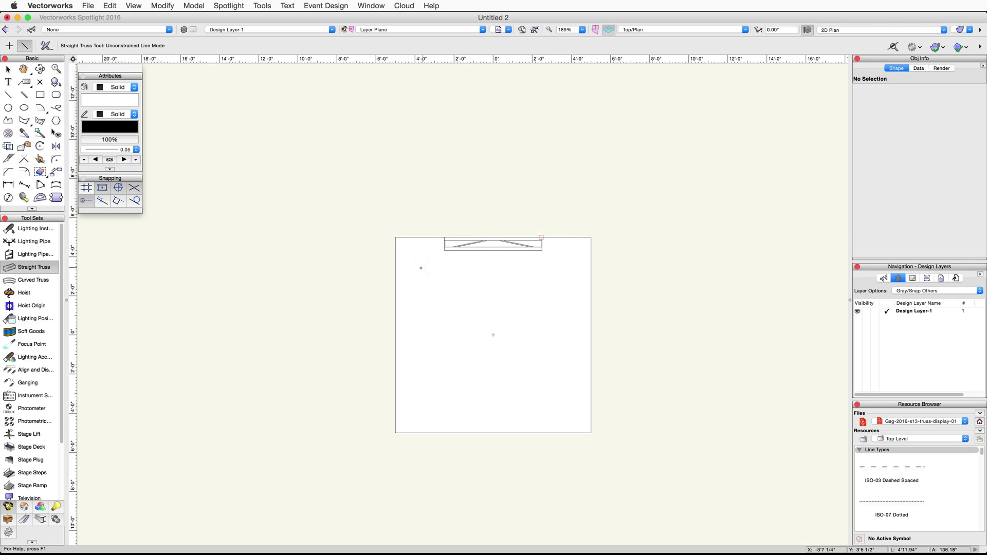
{"action": "left_click", "coordinate": [409, 273]}
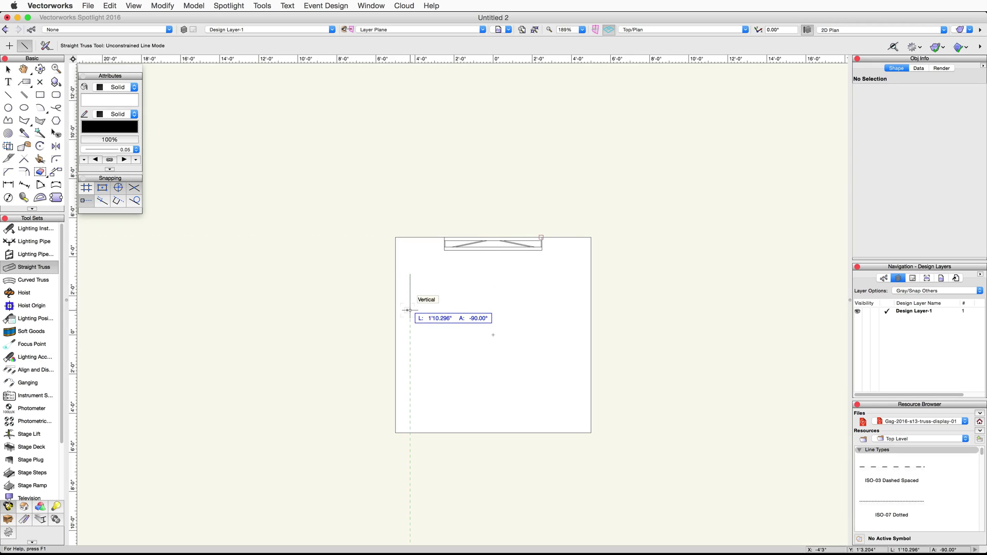
{"action": "key", "text": "Tab"}
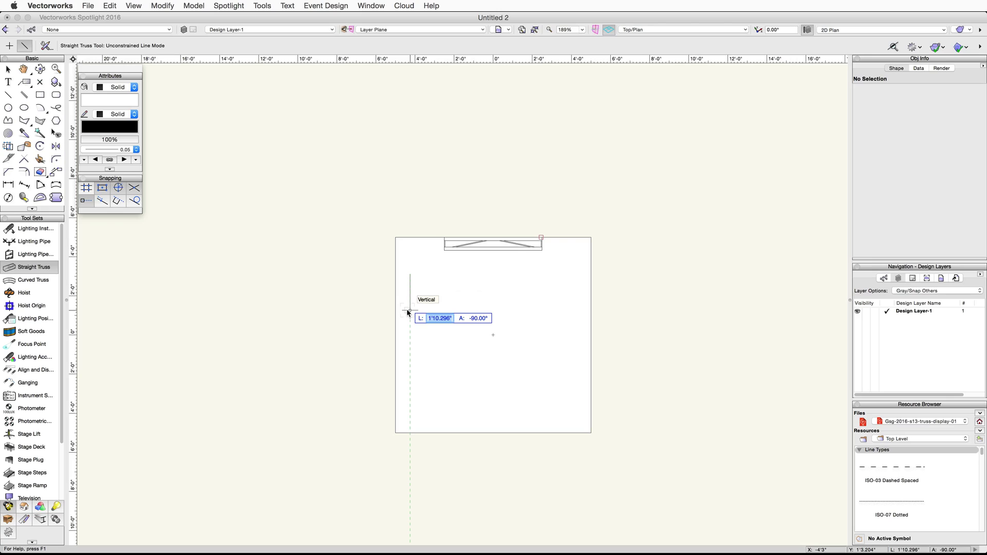
{"action": "type", "text": "4'0"}
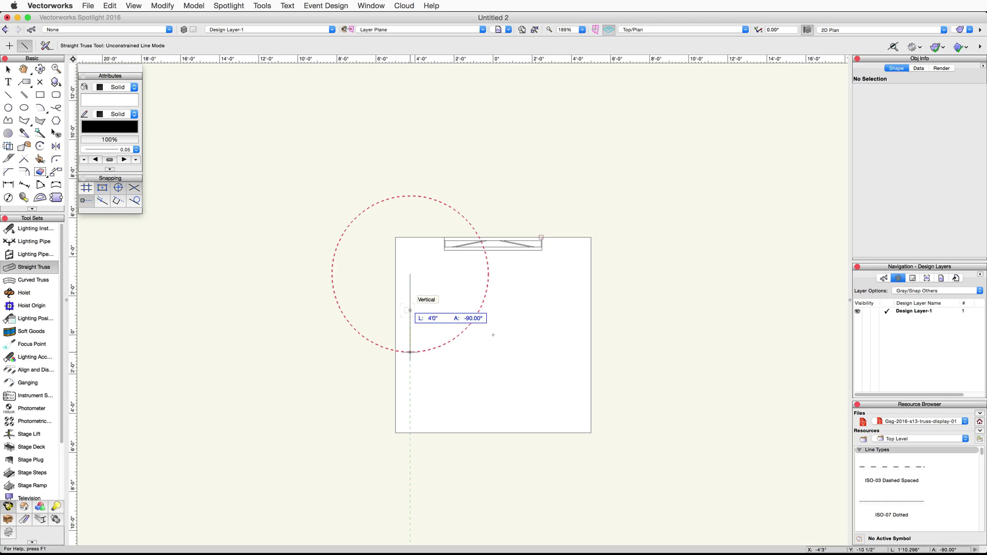
{"action": "key", "text": "Return"}
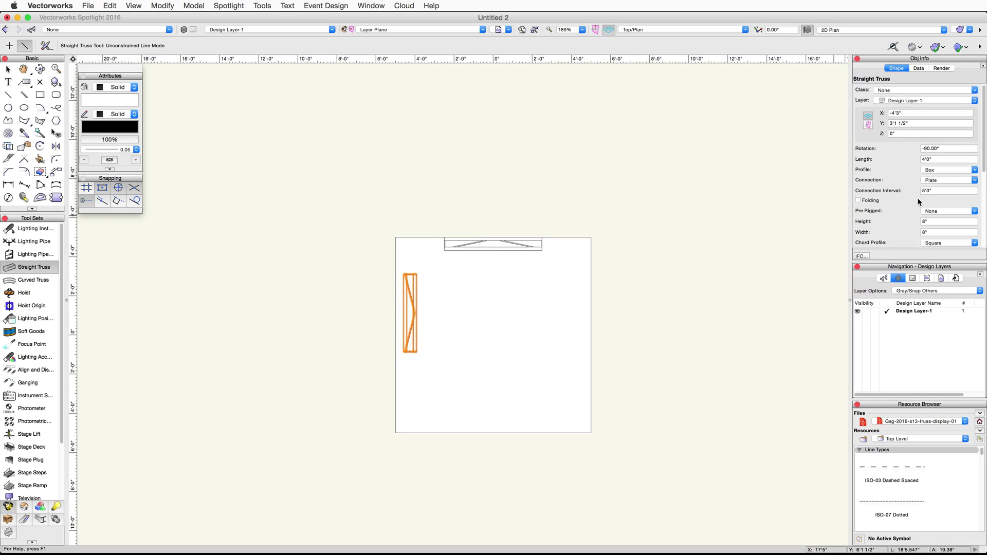
Set the connection interval of the new 4' straight truss to 4'0"
{"action": "triple_click", "coordinate": [949, 190]}
{"action": "type", "text": "4"}
{"action": "key", "text": "Tab"}
{"action": "type", "text": "x"}
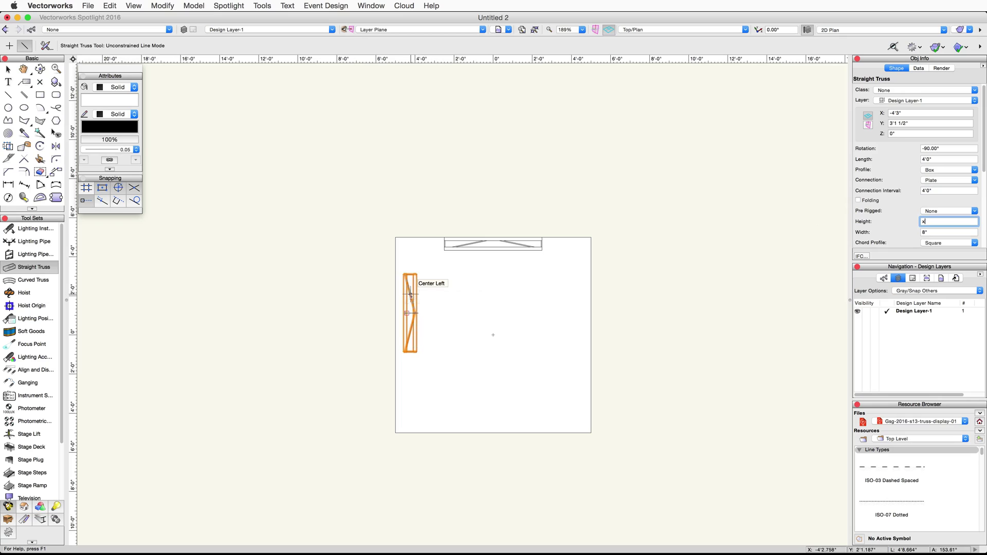
Move the 4' truss by its upper-left corner onto the square's left edge, 2'6" above the center
{"action": "scroll", "coordinate": [410, 294], "scroll_direction": "up", "scroll_amount": 5}
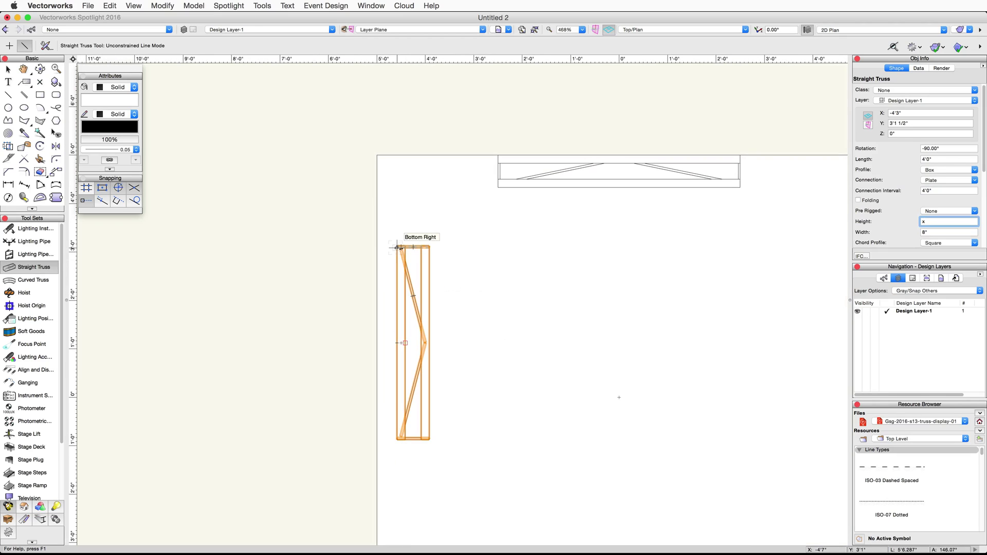
{"action": "key", "text": "Escape"}
{"action": "key", "text": "x"}
{"action": "left_click_drag", "start_coordinate": [397, 247], "coordinate": [379, 278]}
{"action": "key", "text": "z"}
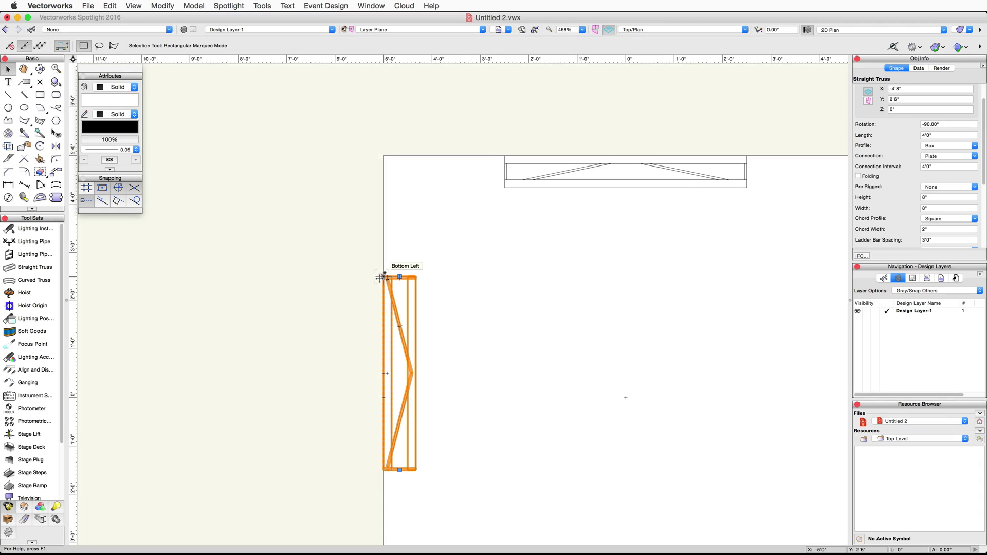
Duplicate the 4' truss by its upper-right corner onto the square's right edge at the same height as the original
{"action": "key", "text": "z"}
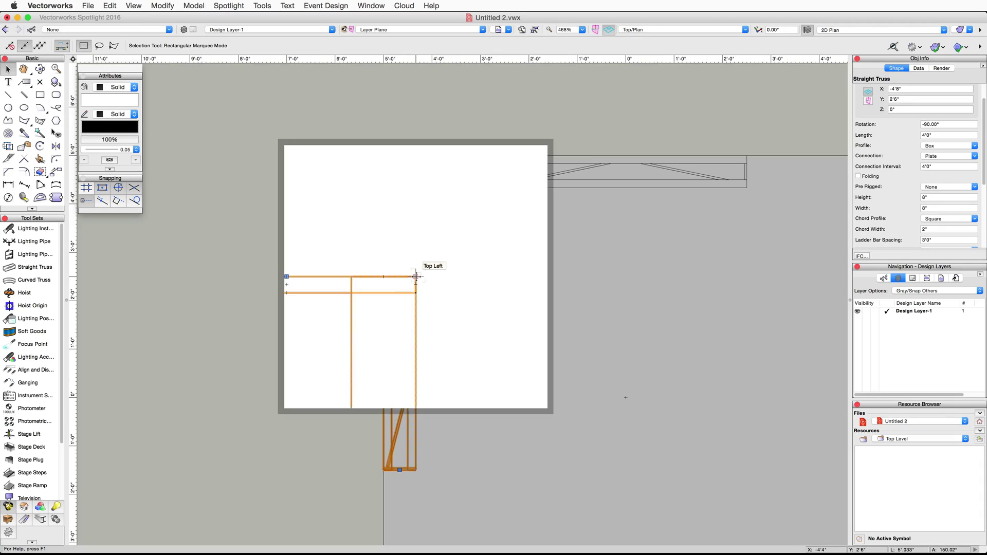
{"action": "left_click_drag", "start_coordinate": [416, 277], "coordinate": [609, 263]}
{"action": "key", "text": "space"}
{"action": "key", "text": "z"}
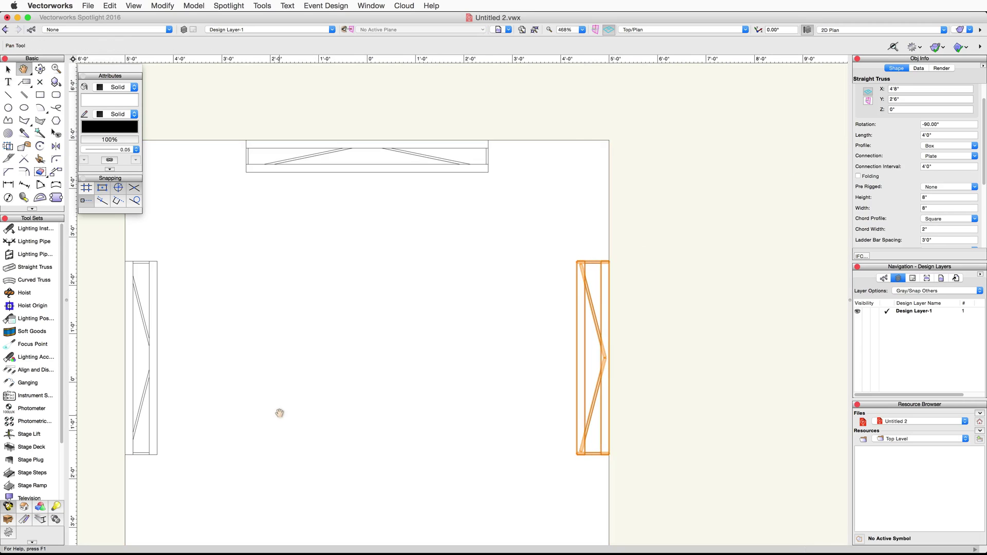
{"action": "middle_click_drag", "start_coordinate": [278, 415], "coordinate": [345, 372]}
{"action": "key", "text": "z"}
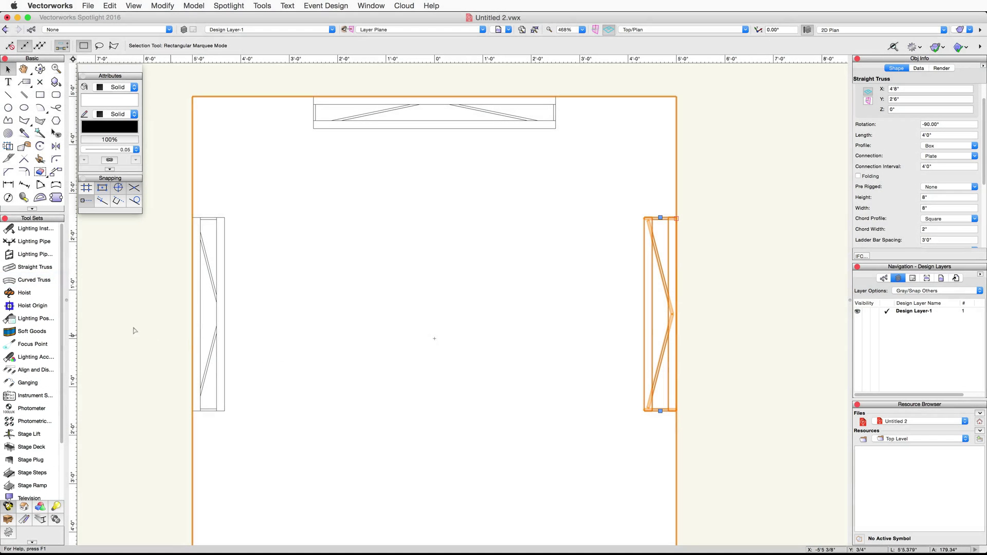
Set the Curved Truss tool's default diameter to 5'0", segment arc to 18, and height and width to 8"
{"action": "left_click", "coordinate": [35, 282]}
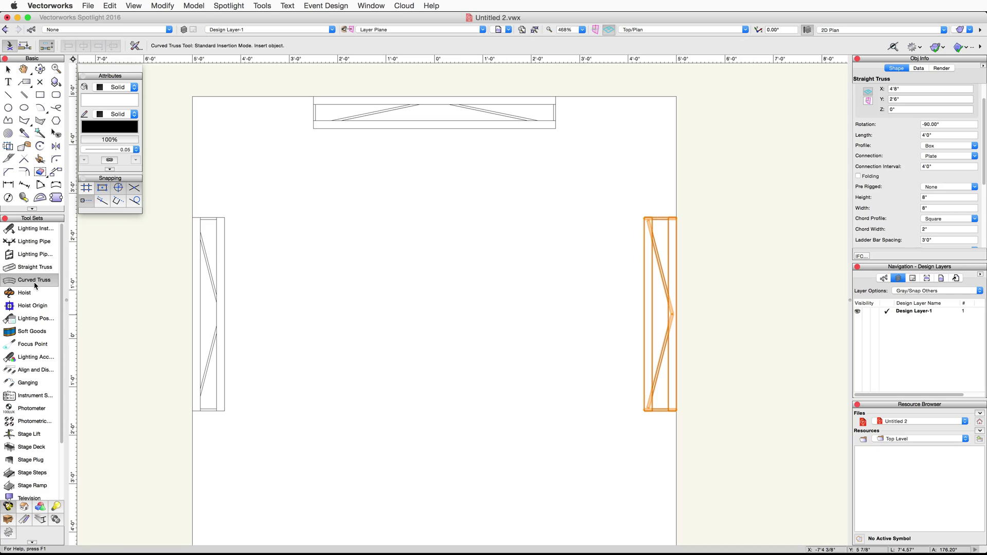
{"action": "left_click", "coordinate": [137, 47]}
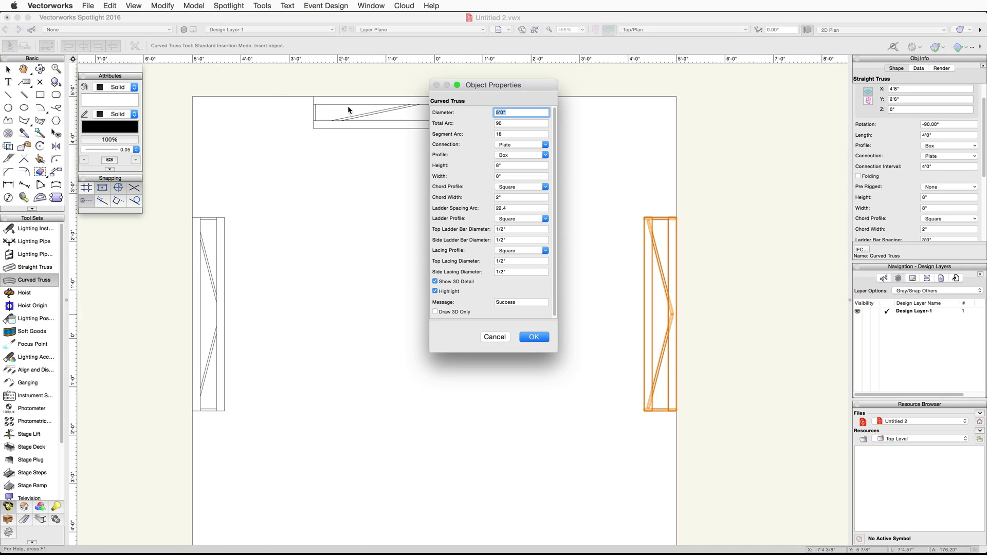
{"action": "type", "text": "5"}
{"action": "left_click", "coordinate": [514, 134]}
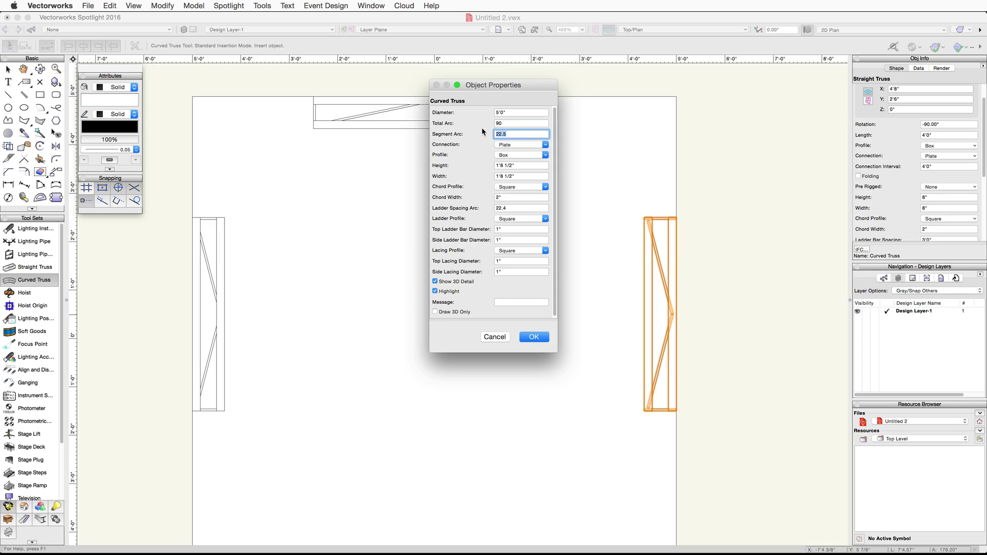
{"action": "key", "text": "Tab"}
{"action": "type", "text": "8"}
{"action": "key", "text": "Tab"}
{"action": "type", "text": "8"}
{"action": "key", "text": "Tab"}
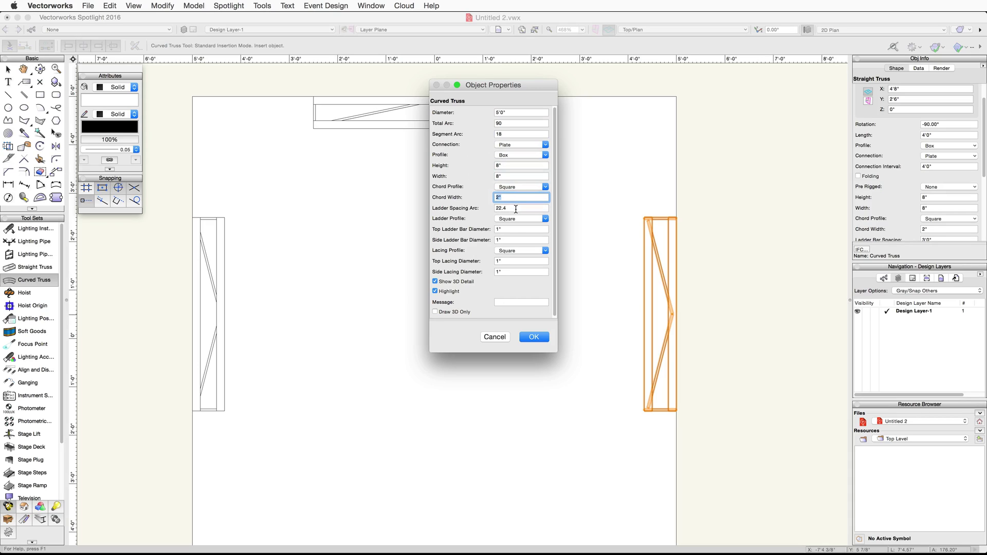
Set the curved truss's top and side ladder bar diameters and top and side lacing diameters to 1/2" and accept the properties
{"action": "key", "text": "Tab"}
{"action": "key", "text": "Tab"}
{"action": "type", "text": ".5"}
{"action": "key", "text": "Tab"}
{"action": "type", "text": ".5"}
{"action": "key", "text": "Tab"}
{"action": "type", "text": ".5"}
{"action": "key", "text": "Tab"}
{"action": "type", "text": "."}
{"action": "key", "text": "Tab"}
{"action": "left_click", "coordinate": [532, 339]}
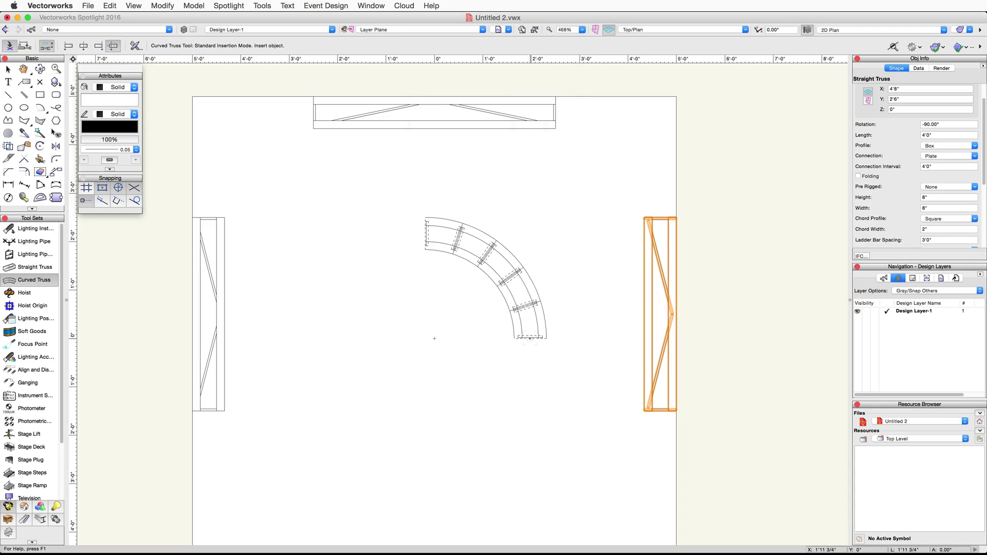
Insert one curved truss in the open area right of the square's center, rotated -90°
{"action": "left_click", "coordinate": [498, 329]}
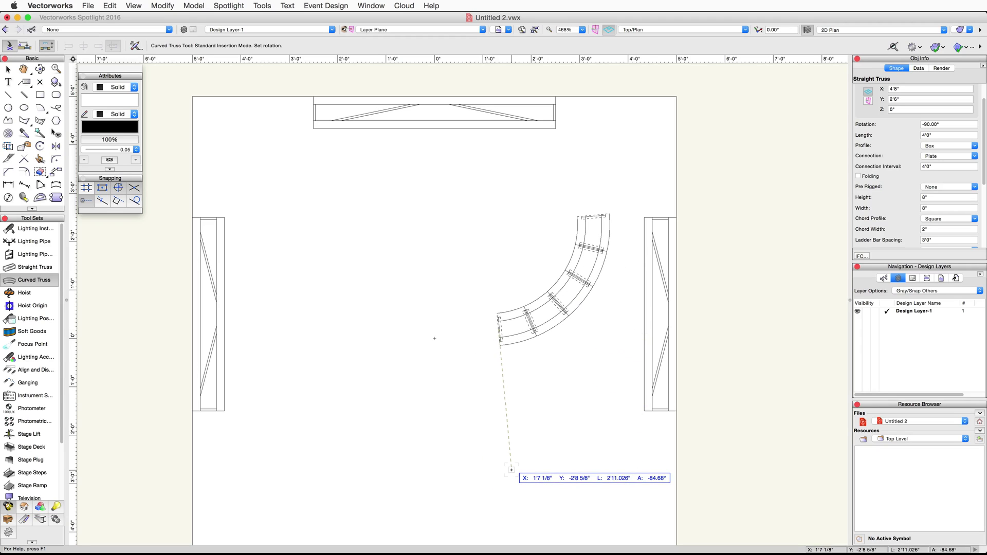
{"action": "left_click", "coordinate": [499, 475]}
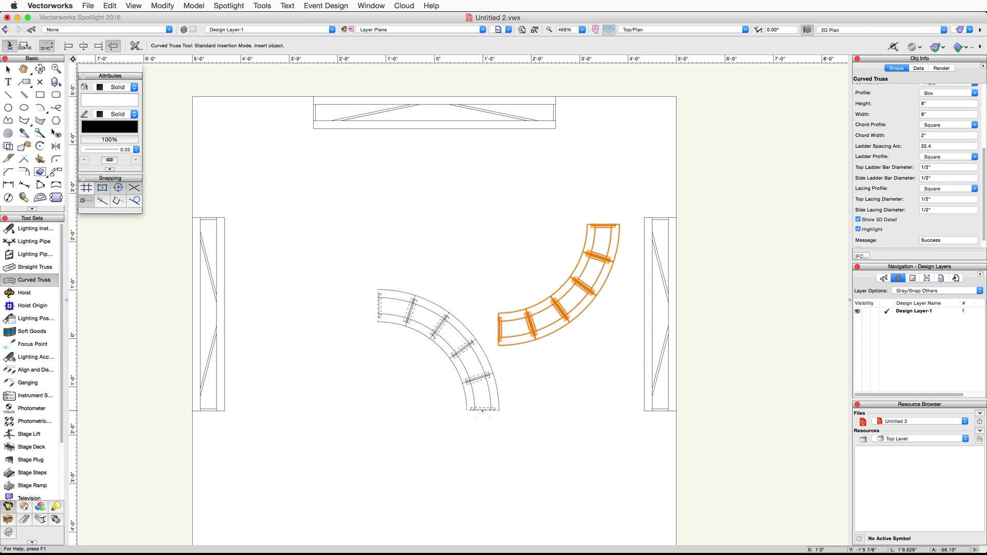
{"action": "left_click", "coordinate": [9, 69]}
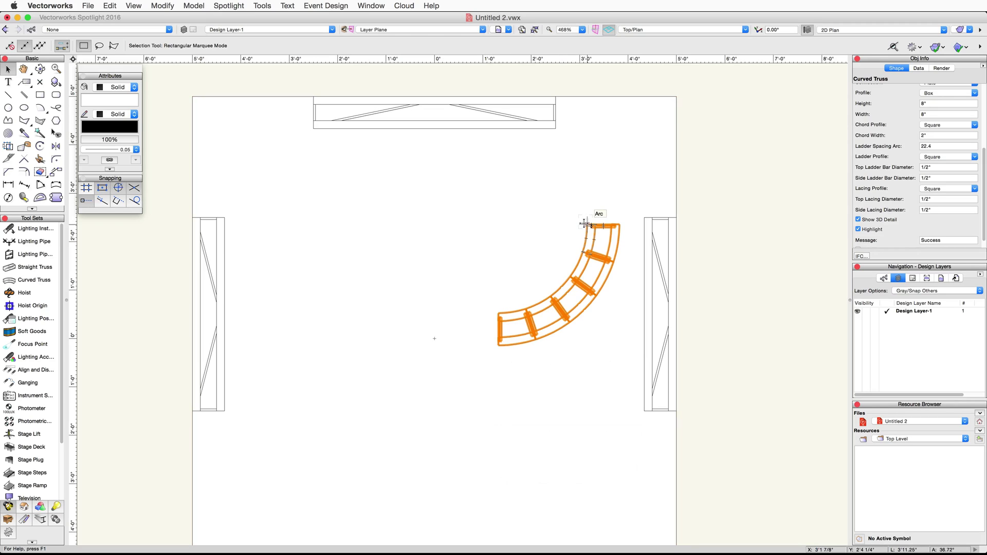
Move the curved truss by its upper inner corner onto the lower-left corner of the top straight truss, joining it to the left truss
{"action": "key", "text": "z"}
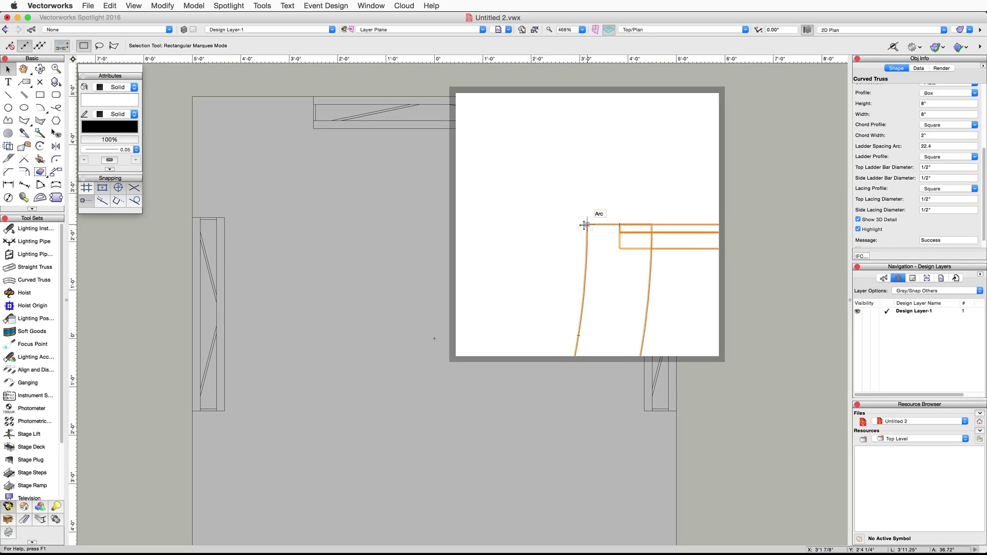
{"action": "mouse_move", "coordinate": [586, 224]}
{"action": "left_mouse_down"}
{"action": "mouse_move", "coordinate": [425, 191]}
{"action": "mouse_move", "coordinate": [316, 148]}
{"action": "mouse_move", "coordinate": [314, 134]}
{"action": "mouse_move", "coordinate": [297, 130]}
{"action": "left_mouse_up"}
{"action": "key", "text": "z"}
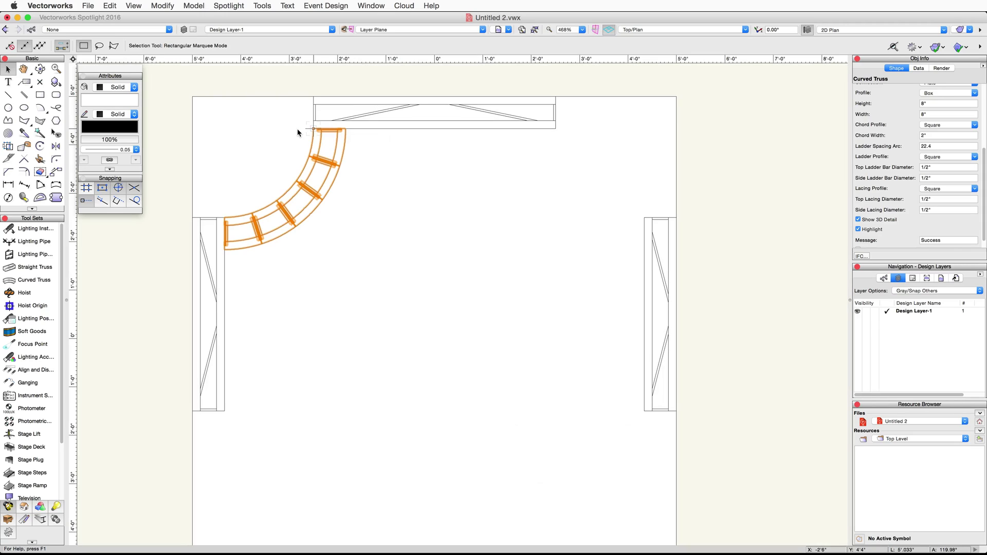
Duplicate the curved truss in place and set the copy's Z height to 10'
{"action": "key", "text": "z"}
{"action": "scroll", "coordinate": [916, 156], "scroll_direction": "up", "scroll_amount": 5}
{"action": "left_click", "coordinate": [916, 135]}
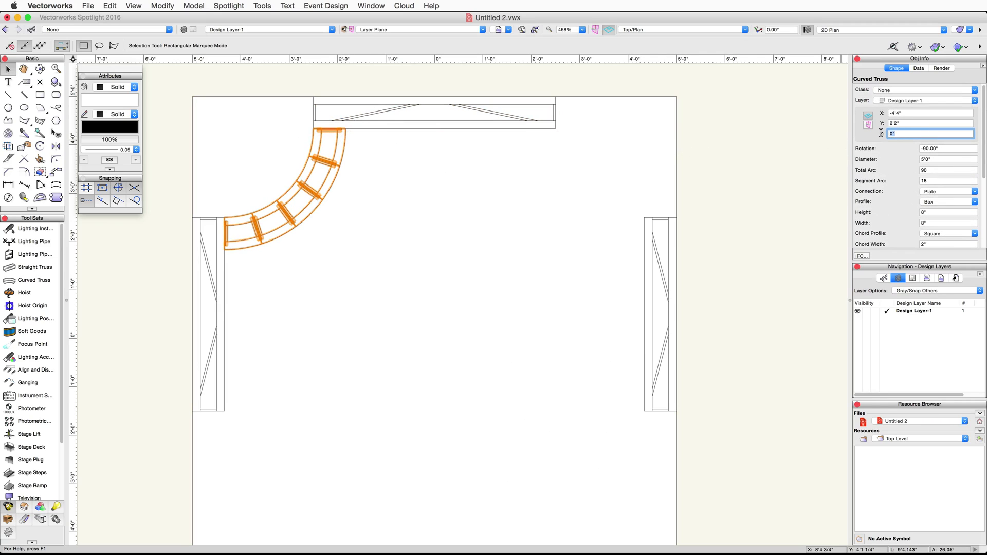
{"action": "type", "text": "10'"}
{"action": "key", "text": "Tab"}
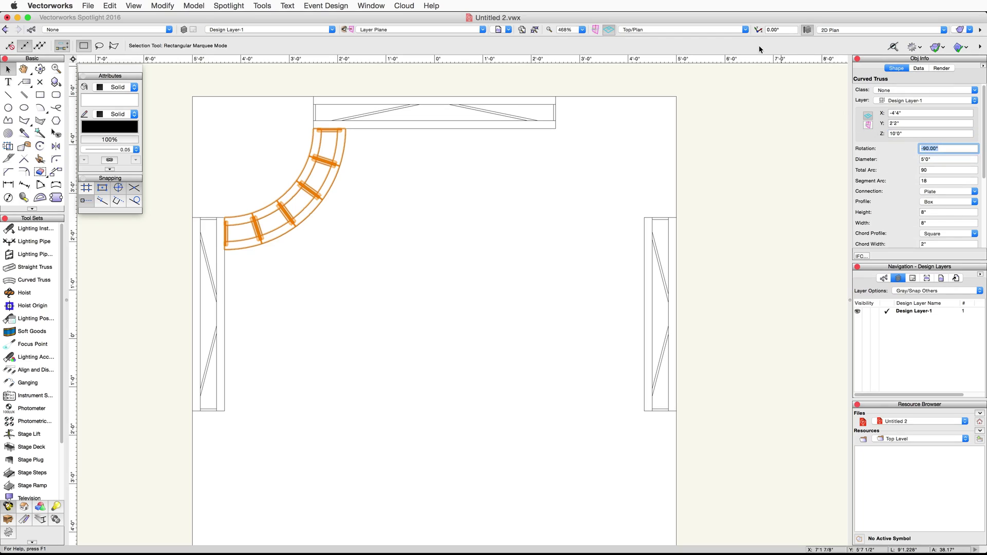
Select both curved trusses in Right Isometric view and duplicate them into the square's upper-right area in Top/Plan view
{"action": "left_click", "coordinate": [743, 29]}
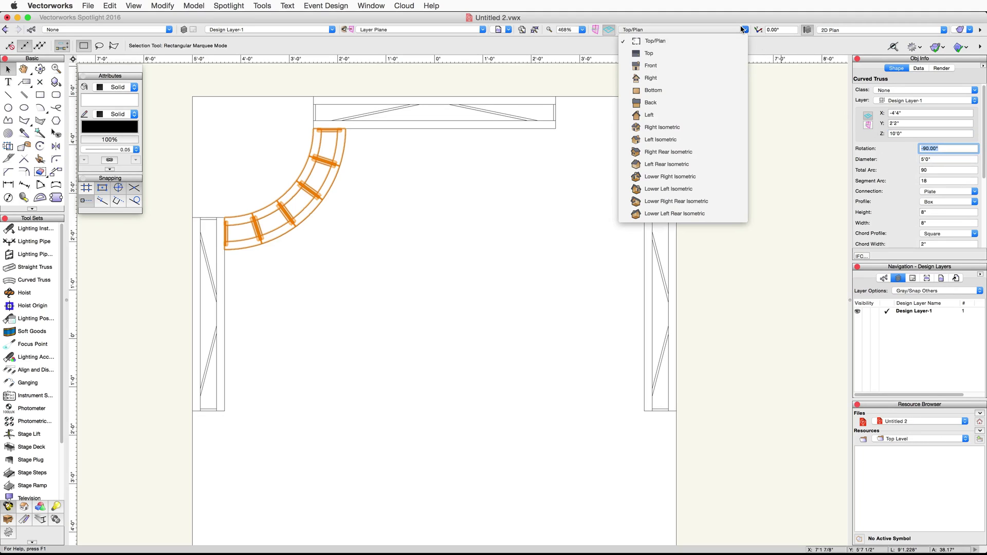
{"action": "left_click", "coordinate": [715, 127]}
{"action": "key", "text": "super+6"}
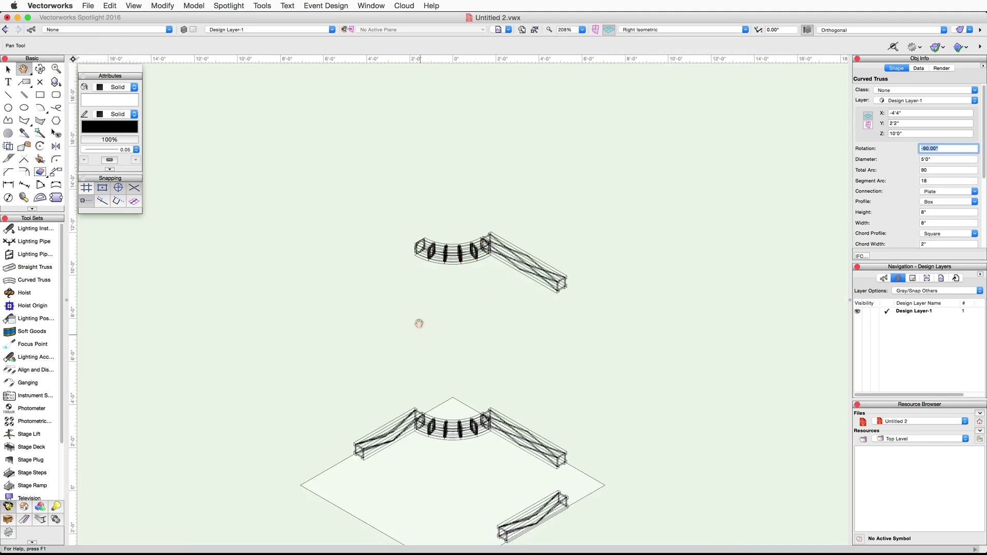
{"action": "left_click", "coordinate": [443, 307], "text": "shift"}
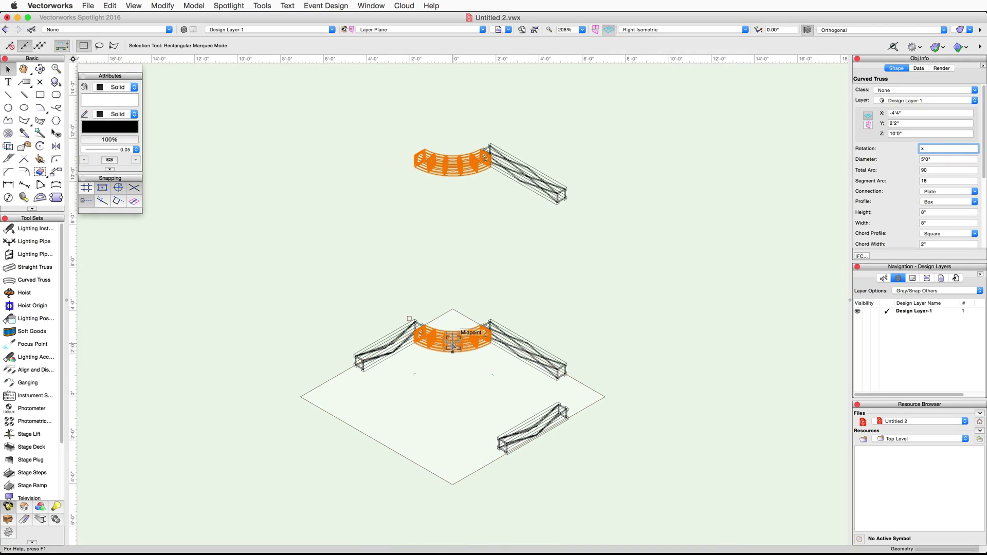
{"action": "left_click", "coordinate": [728, 30]}
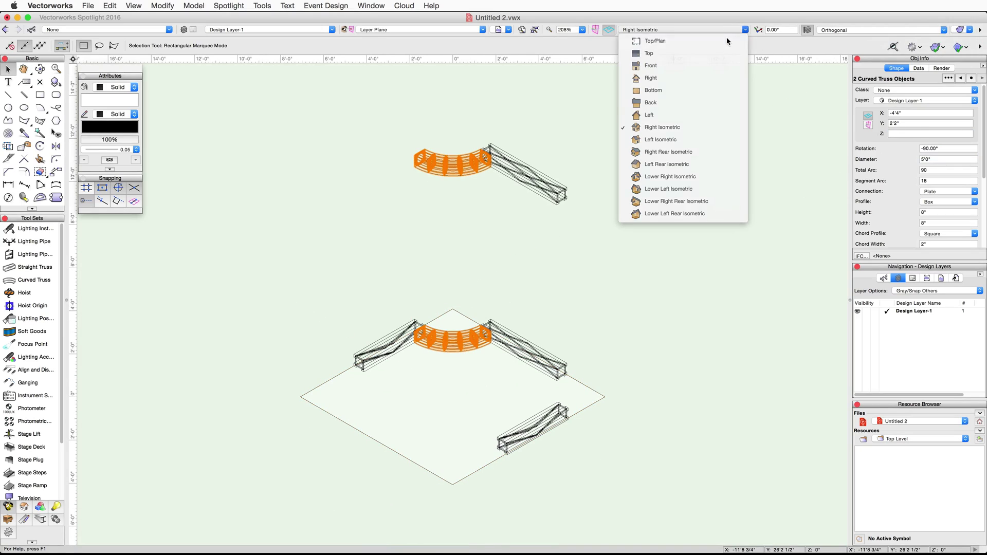
{"action": "left_click", "coordinate": [727, 37]}
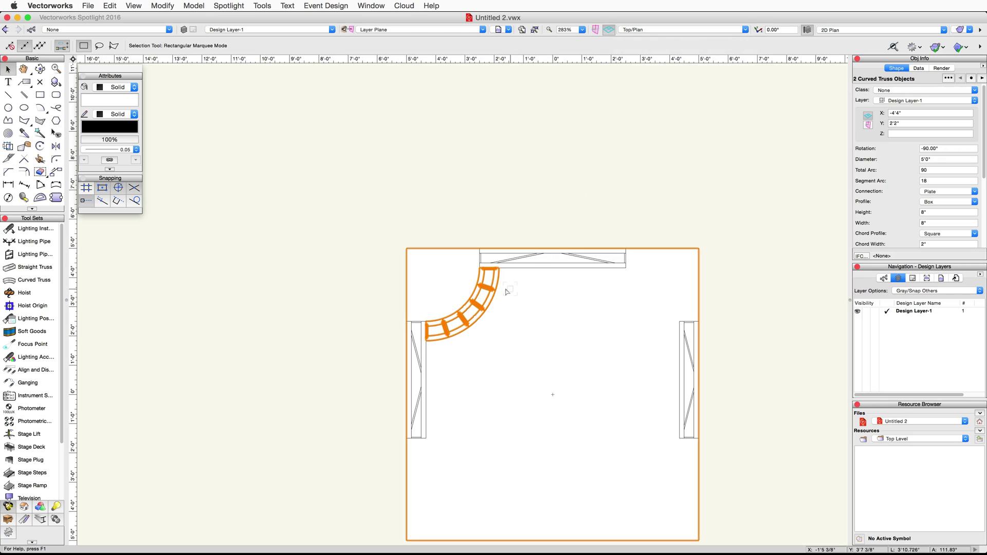
{"action": "left_click_drag", "start_coordinate": [493, 289], "coordinate": [633, 312]}
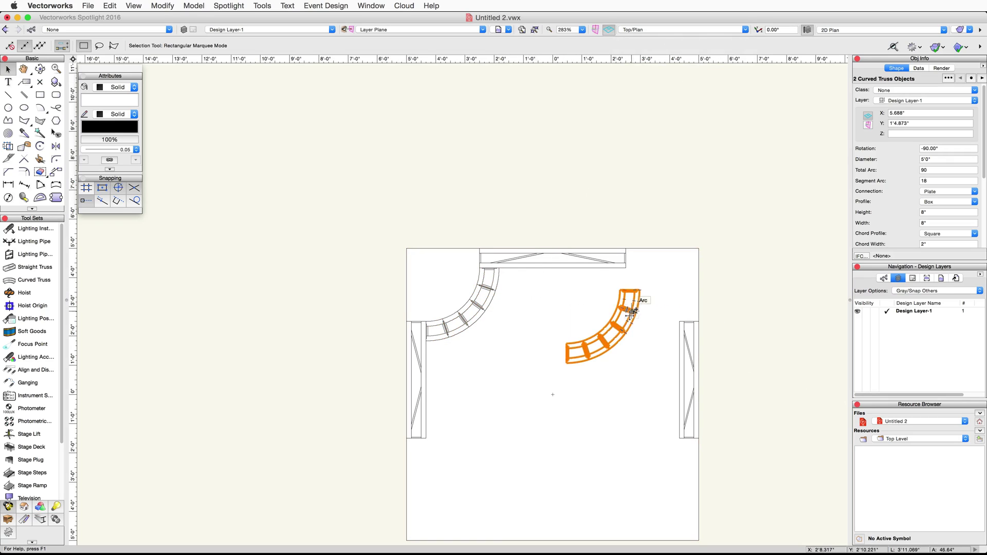
{"action": "middle_click_drag", "start_coordinate": [651, 351], "coordinate": [568, 269]}
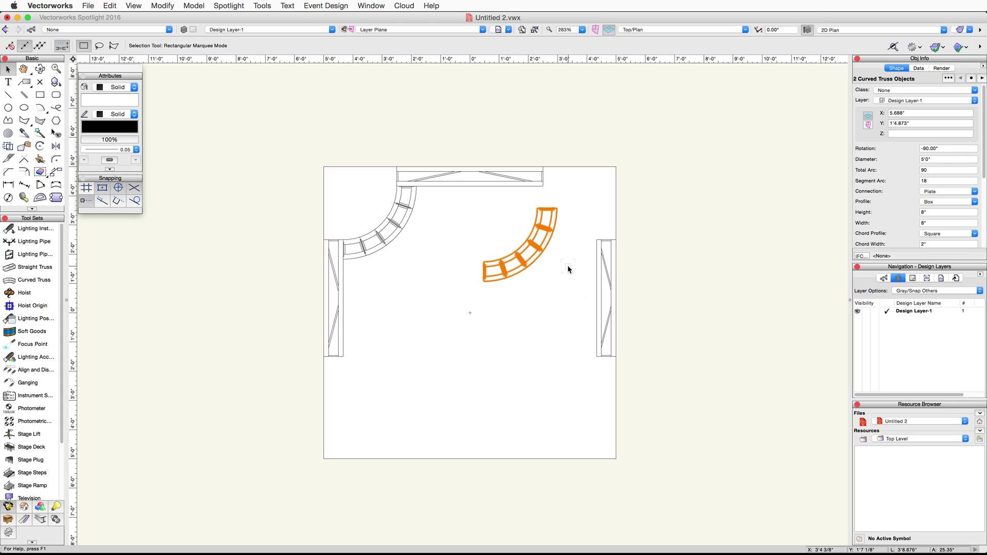
Rotate the two duplicated curved trusses in 90° increments until their rotation is -180°
{"action": "key", "text": "super+l"}
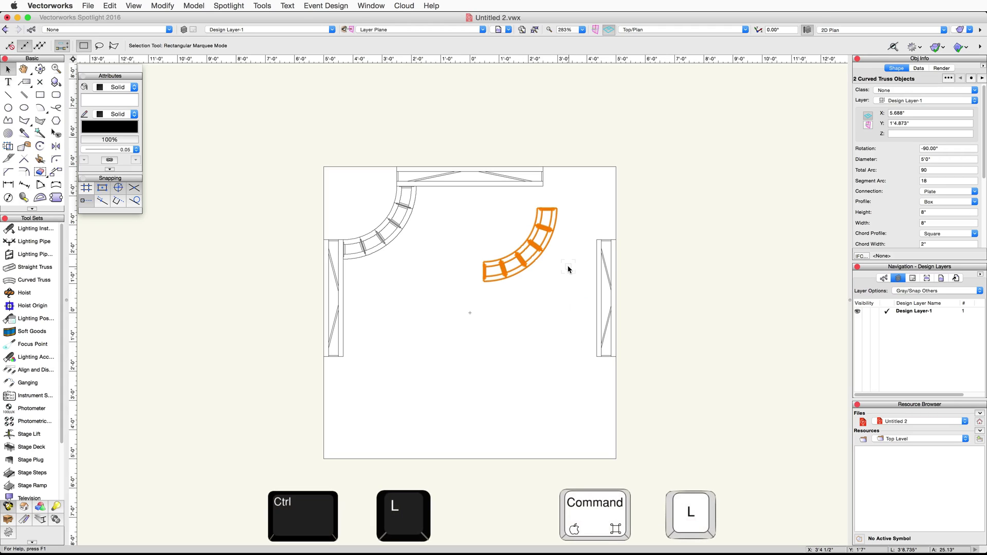
{"action": "key", "text": "super+l"}
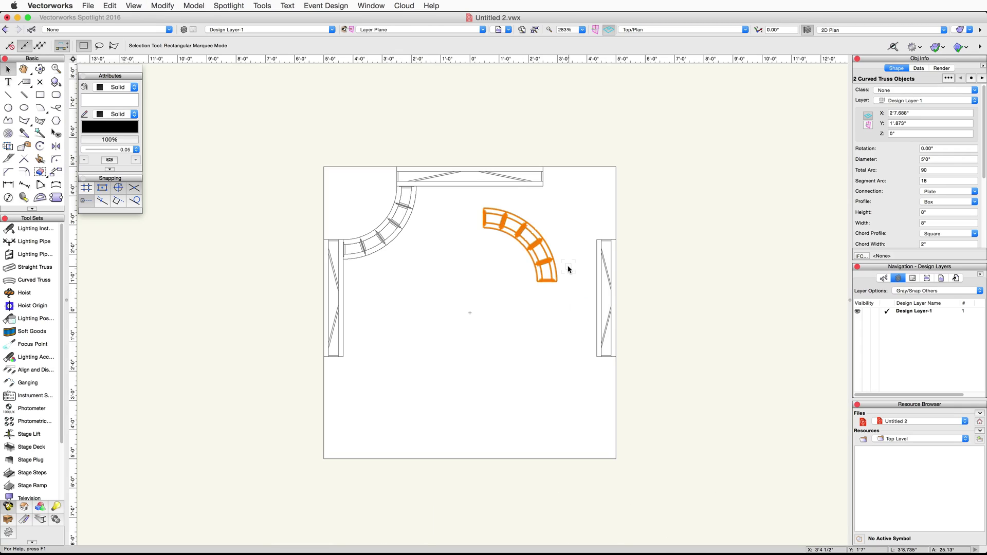
{"action": "key", "text": "super+l"}
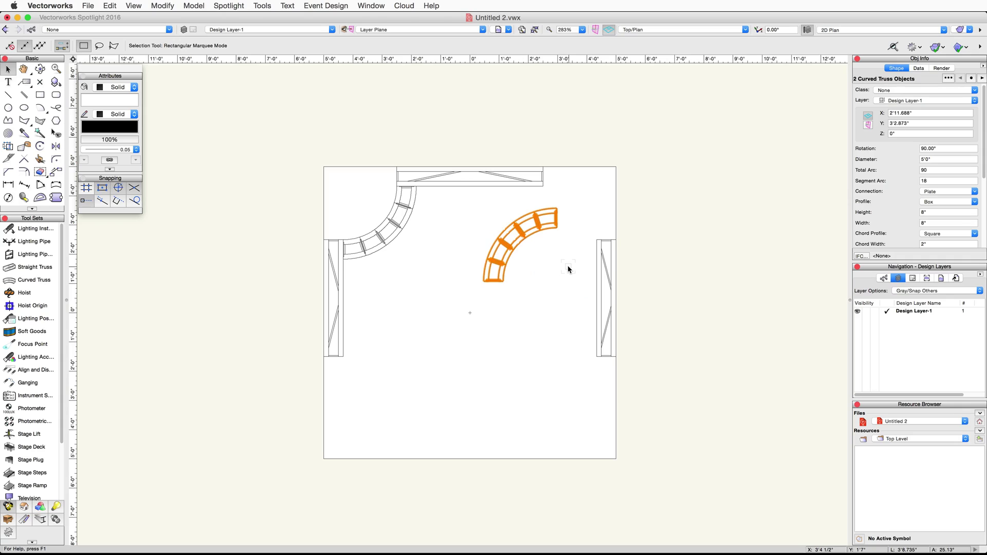
{"action": "key", "text": "super+l"}
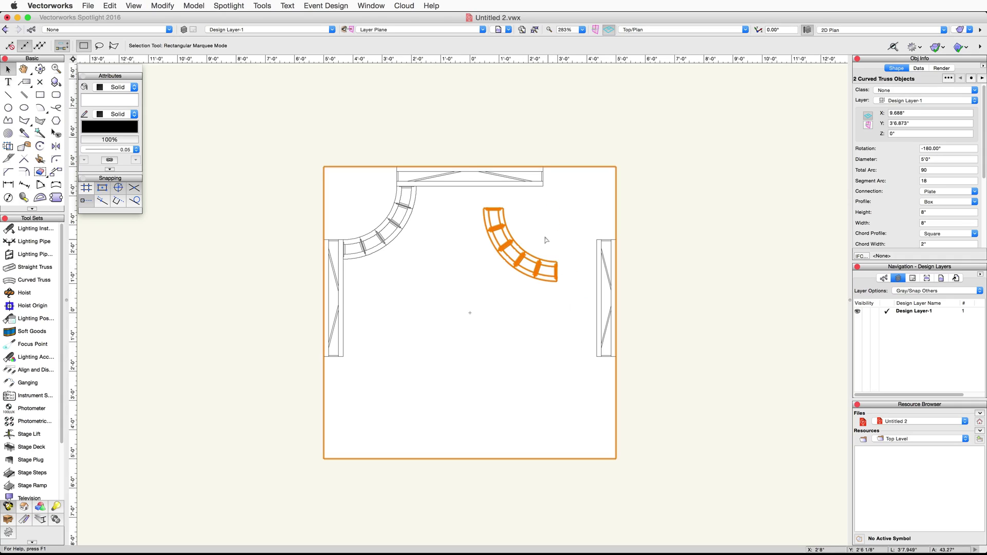
Move the two curved trusses by their upper inner corner onto the top straight truss's lower-right corner and check them in Right Isometric view
{"action": "key", "text": "z"}
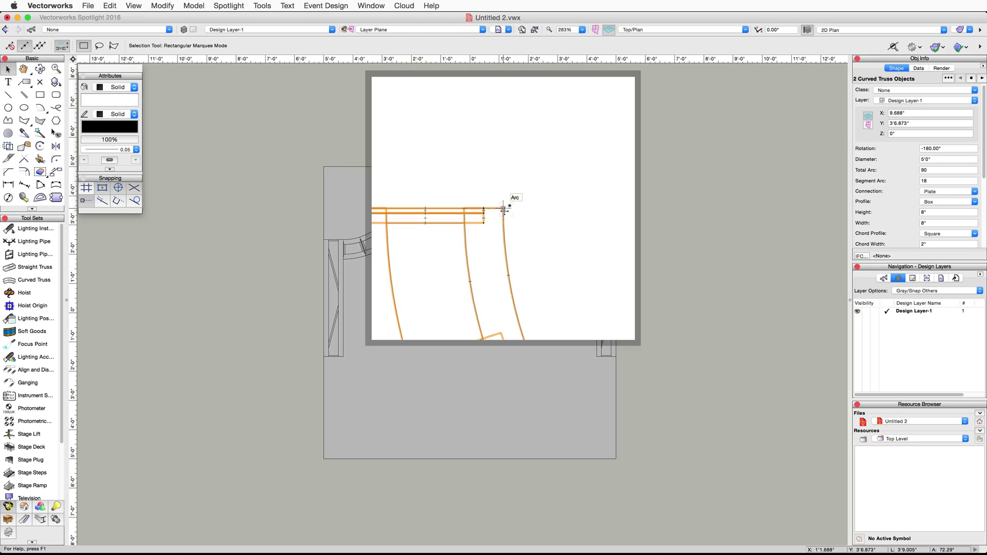
{"action": "left_click_drag", "start_coordinate": [505, 210], "coordinate": [543, 194]}
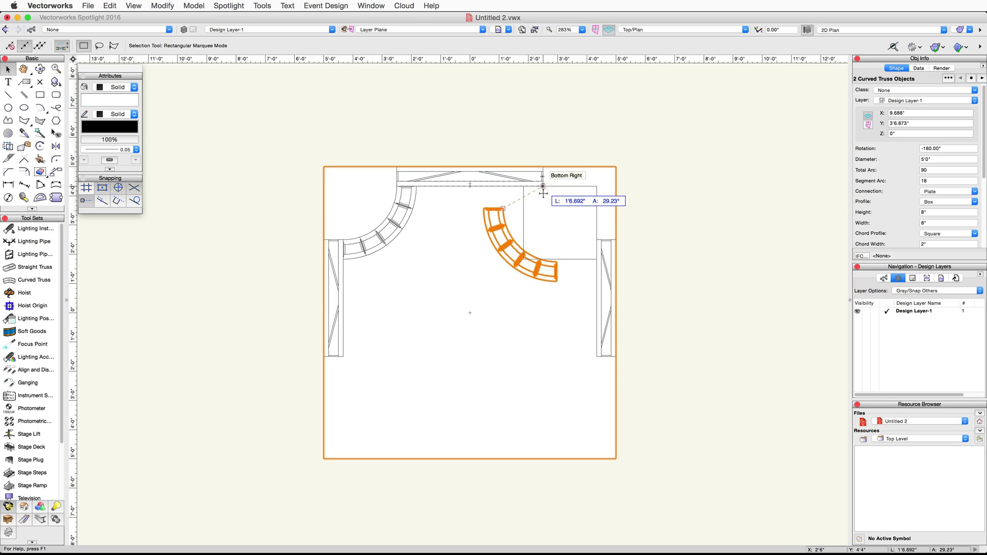
{"action": "key", "text": "z"}
{"action": "left_click_drag", "start_coordinate": [543, 193], "coordinate": [541, 188]}
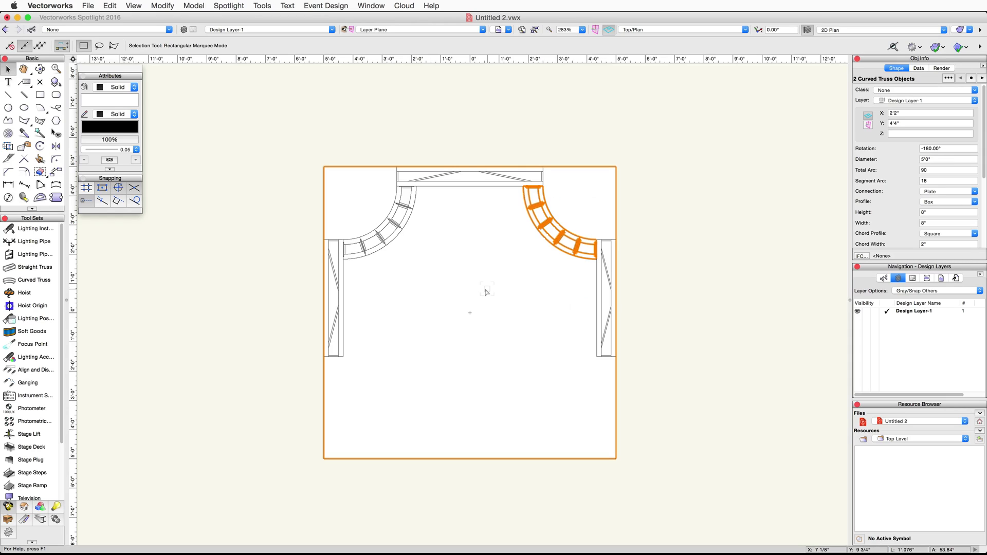
{"action": "left_click", "coordinate": [741, 30]}
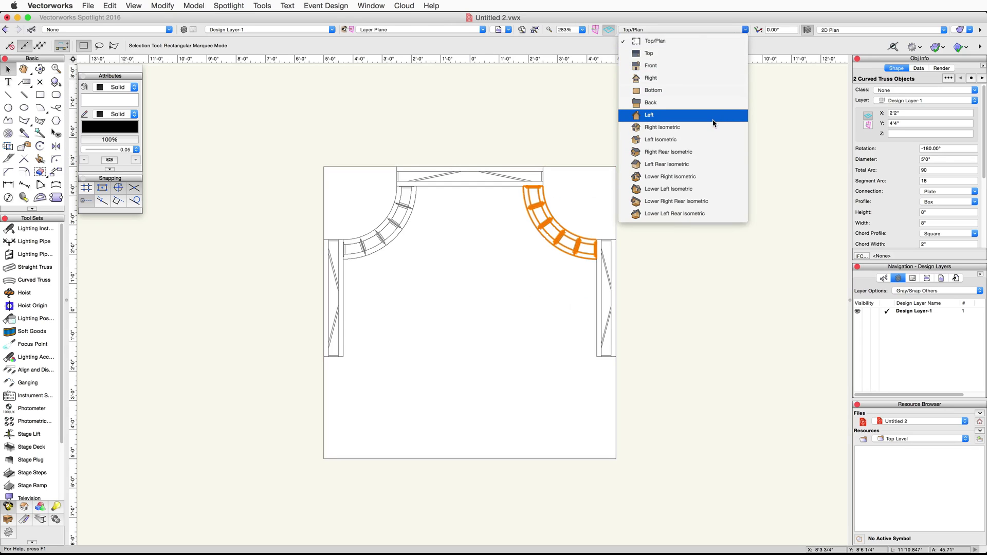
{"action": "left_click", "coordinate": [726, 127]}
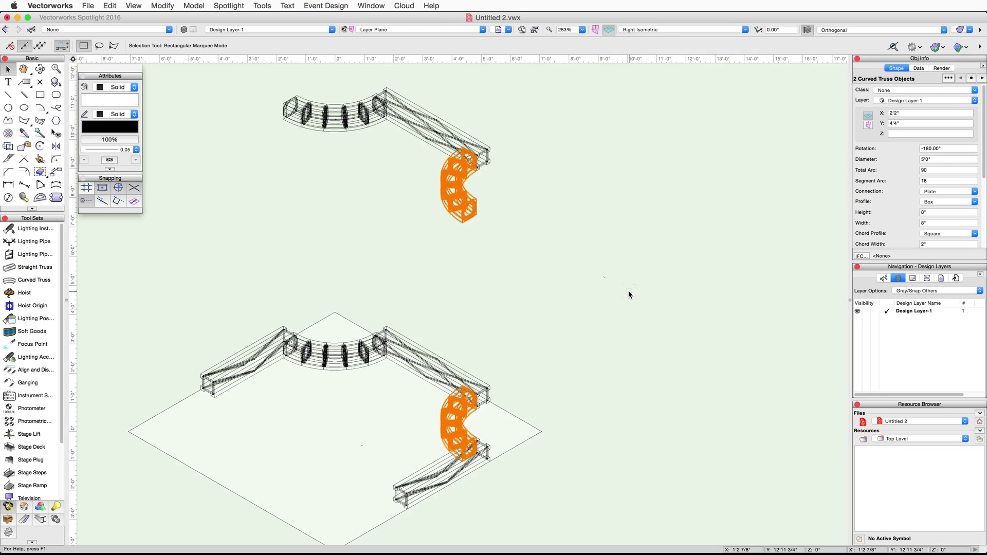
Insert a horizontal straight truss 10' long above the square's upper-right area in Top/Plan view
{"action": "left_click", "coordinate": [745, 30]}
{"action": "left_click", "coordinate": [739, 40]}
{"action": "left_click_drag", "start_coordinate": [600, 294], "coordinate": [657, 209]}
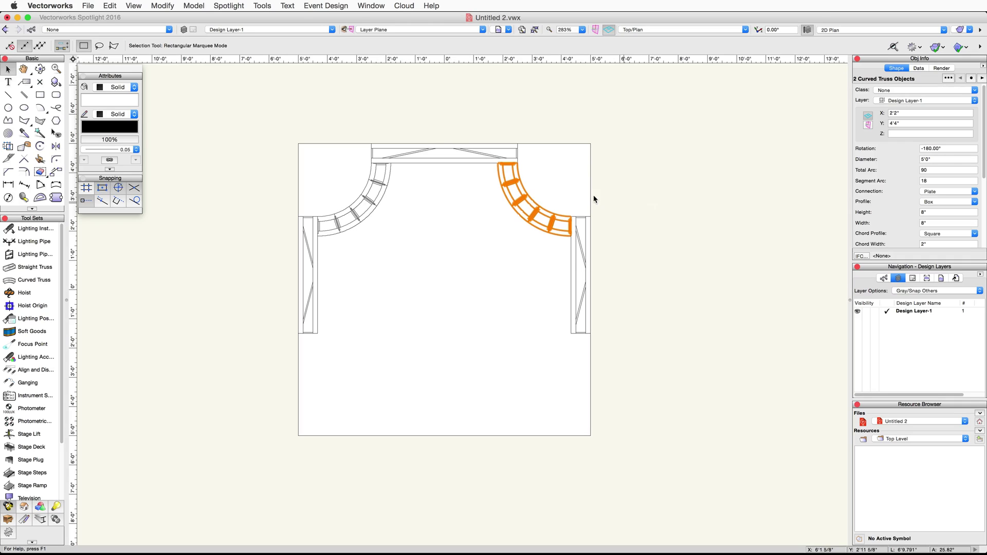
{"action": "key", "text": "alt+s"}
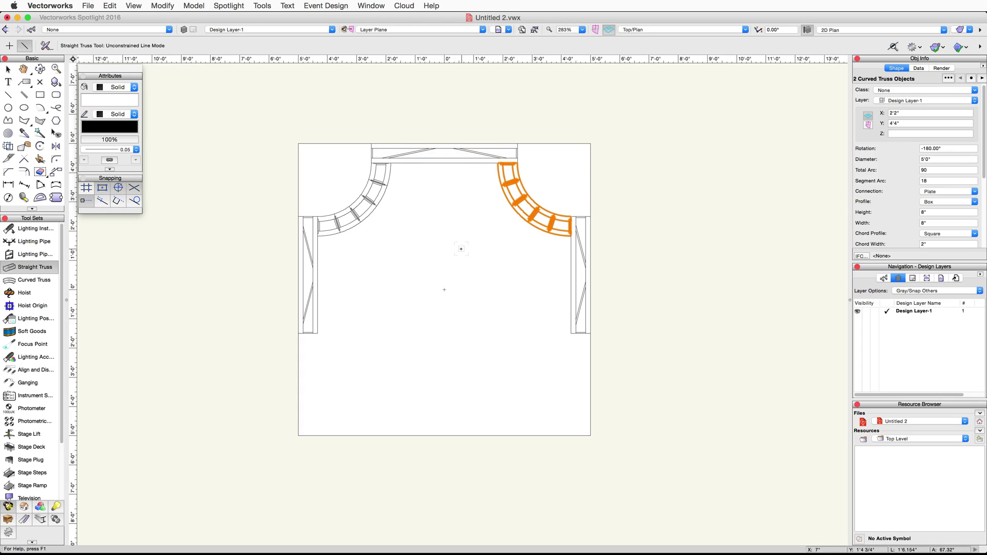
{"action": "left_click", "coordinate": [519, 104]}
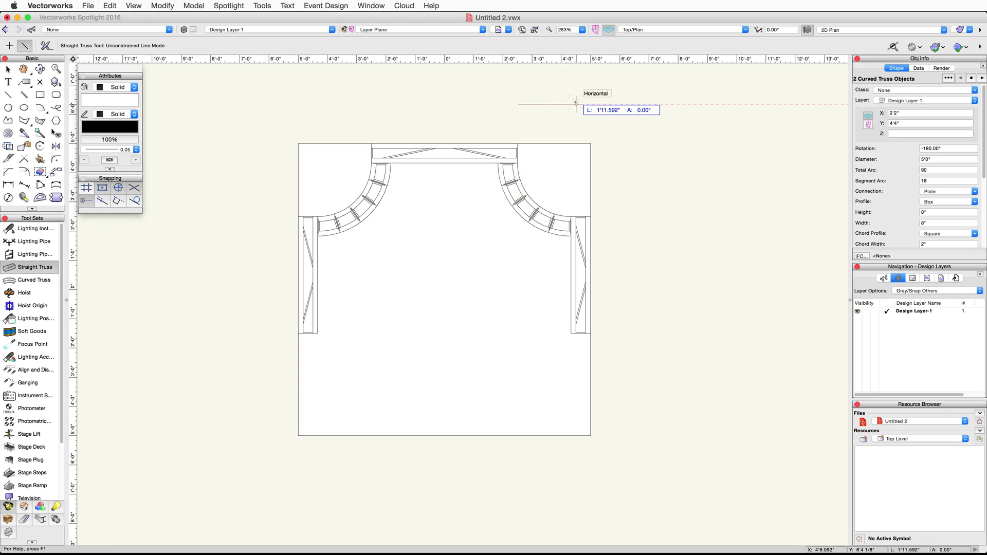
{"action": "key", "text": "Tab"}
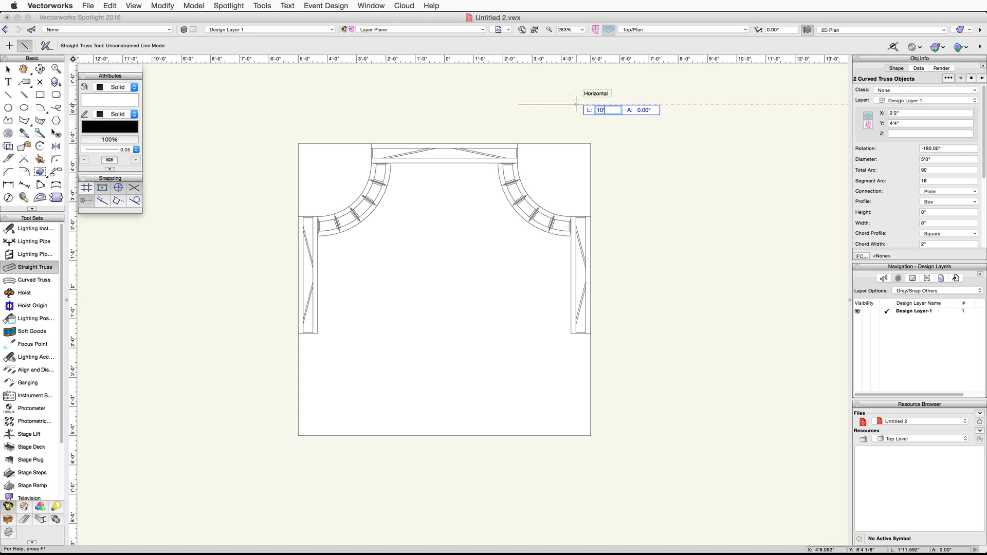
{"action": "key", "text": "Tab"}
{"action": "key", "text": "Return"}
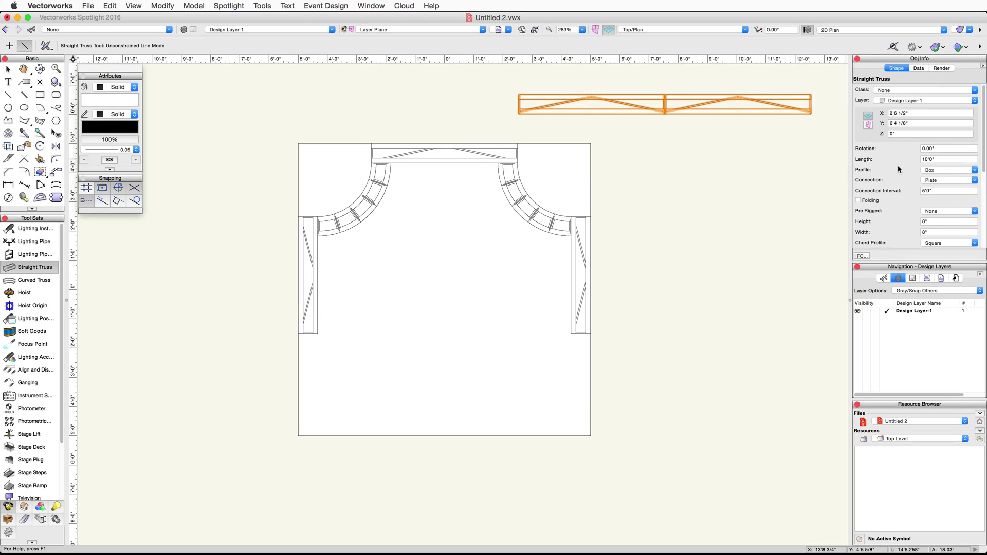
Set the new straight truss's connection interval to 10' and its hanging angle to 90 so it stands vertically
{"action": "left_click", "coordinate": [944, 191]}
{"action": "type", "text": "10"}
{"action": "key", "text": "Tab"}
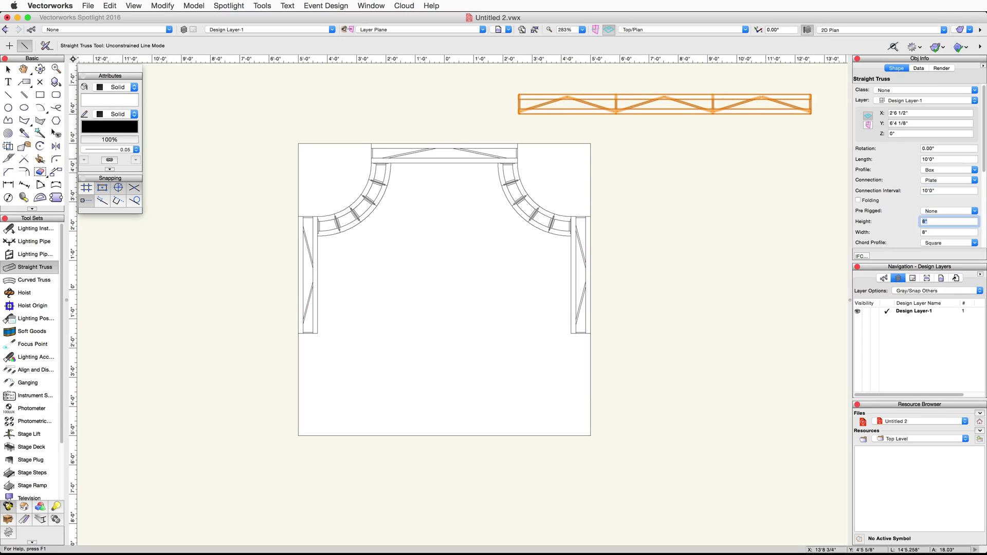
{"action": "scroll", "coordinate": [921, 205], "scroll_direction": "down", "scroll_amount": 5}
{"action": "scroll", "coordinate": [921, 204], "scroll_direction": "down", "scroll_amount": 3}
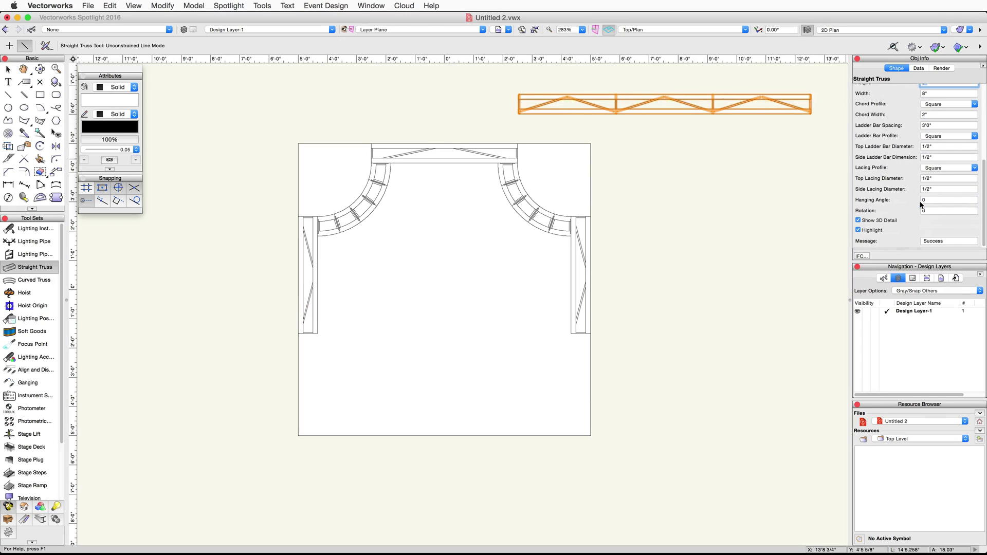
{"action": "left_click", "coordinate": [946, 200]}
{"action": "type", "text": "90"}
{"action": "key", "text": "Return"}
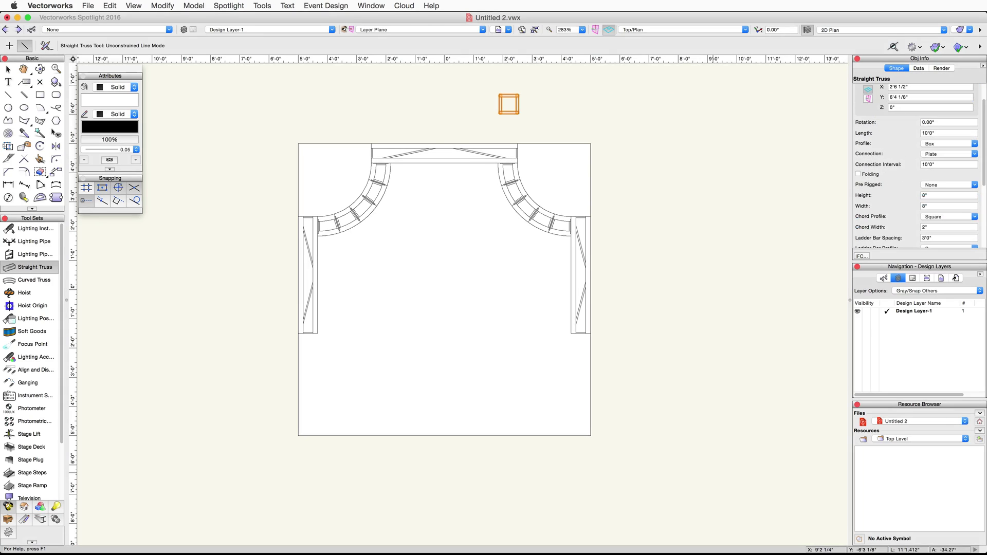
Move the vertical truss by its top-left corner onto the top-left corner of the top straight truss
{"action": "left_click", "coordinate": [8, 69]}
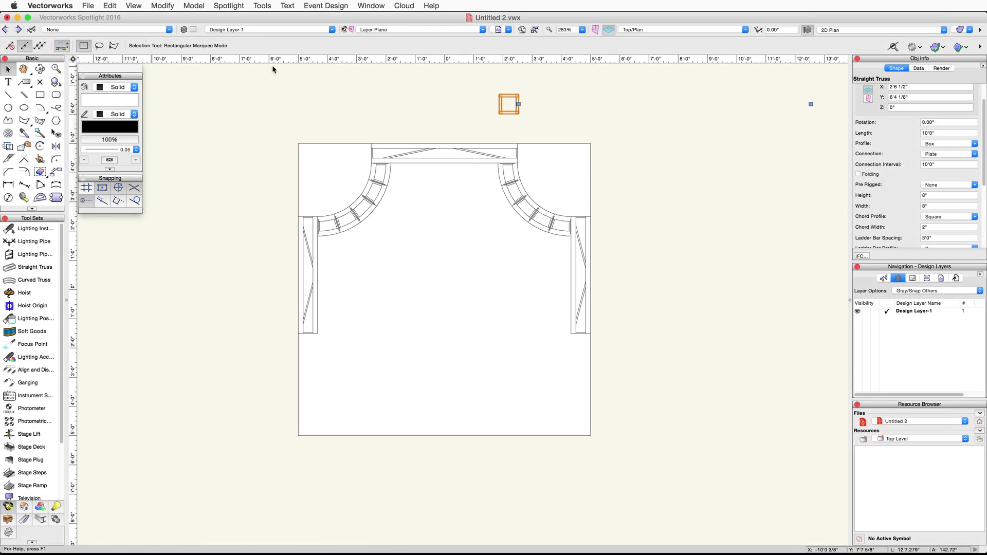
{"action": "left_click_drag", "start_coordinate": [498, 94], "coordinate": [371, 145]}
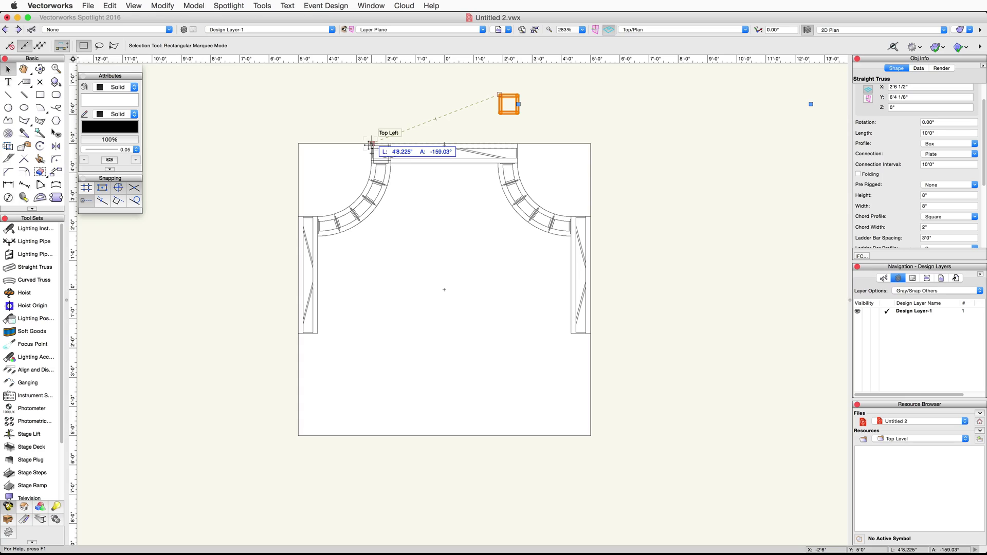
{"action": "left_click_drag", "start_coordinate": [370, 145], "coordinate": [368, 145]}
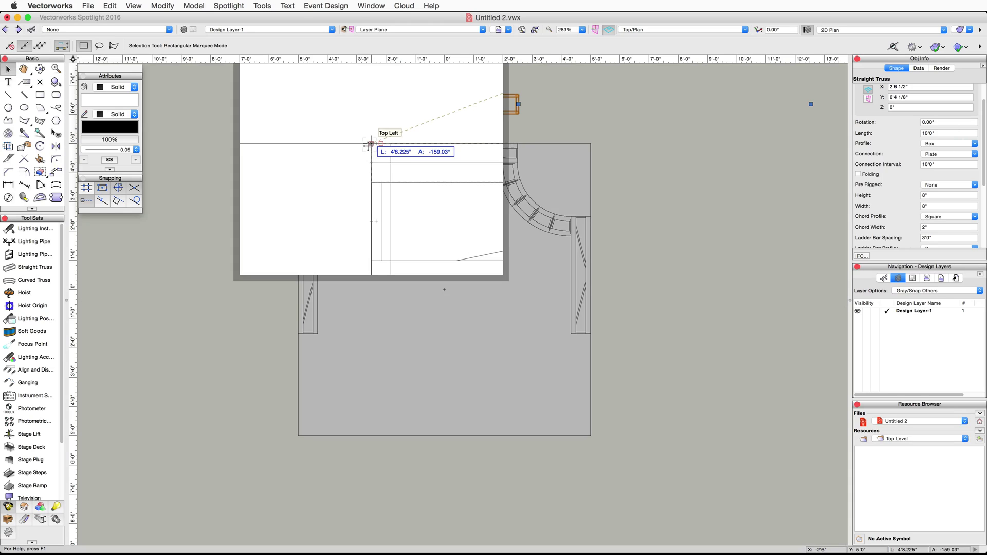
{"action": "left_click_drag", "start_coordinate": [368, 145], "coordinate": [368, 147]}
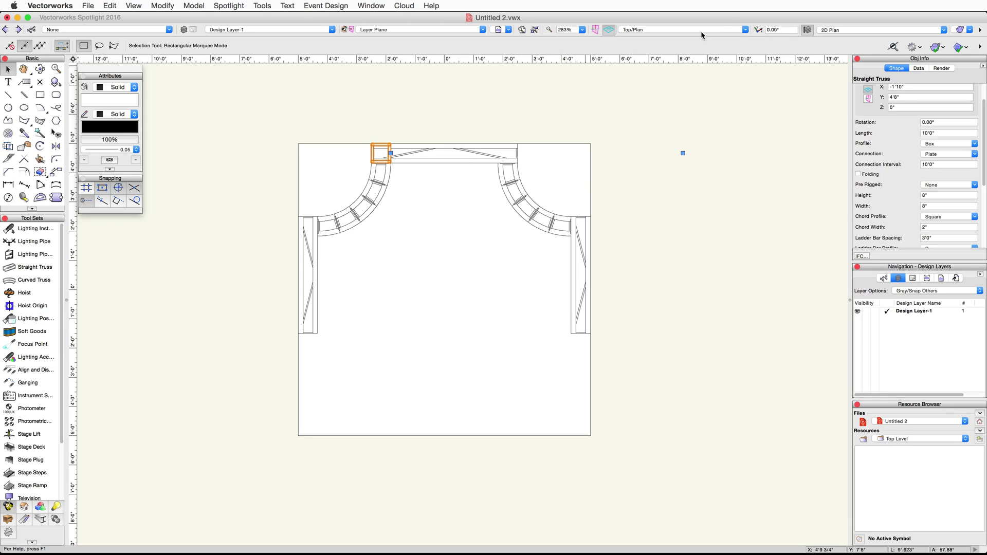
Show the model in Right Isometric view with OpenGL rendering and set the vertical truss's Z height to 8"
{"action": "left_click", "coordinate": [735, 29]}
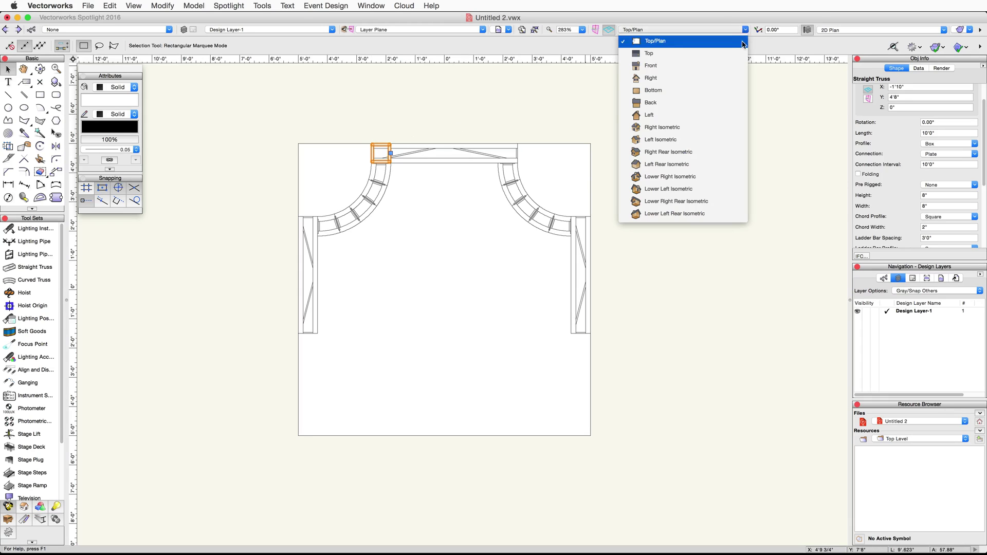
{"action": "left_click", "coordinate": [730, 127]}
{"action": "left_click", "coordinate": [961, 29]}
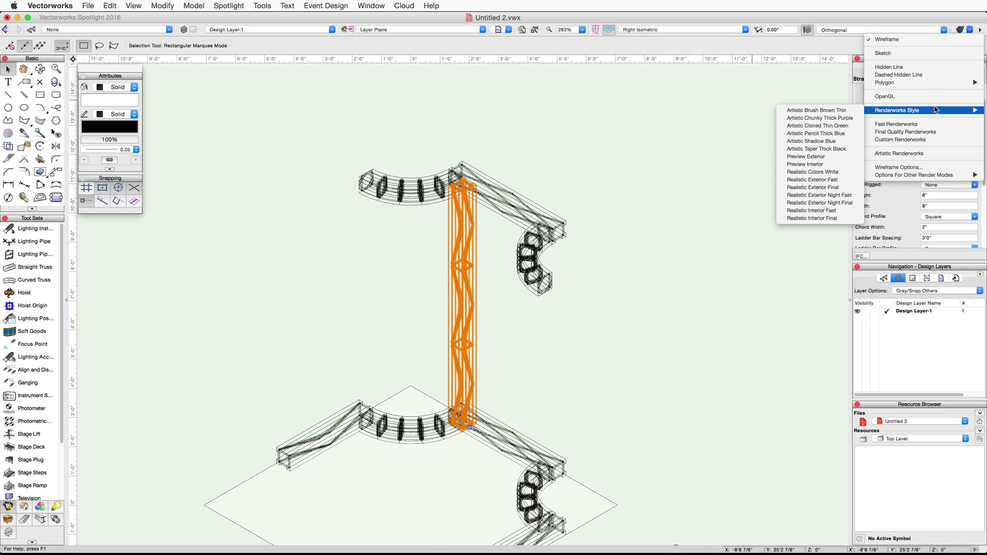
{"action": "left_click", "coordinate": [935, 96]}
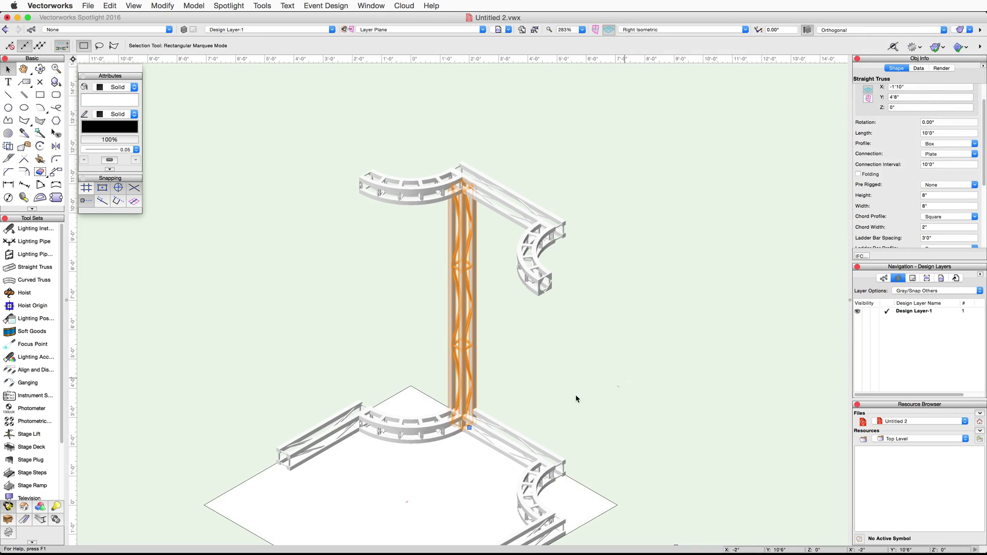
{"action": "scroll", "coordinate": [537, 367], "scroll_direction": "up", "scroll_amount": 5}
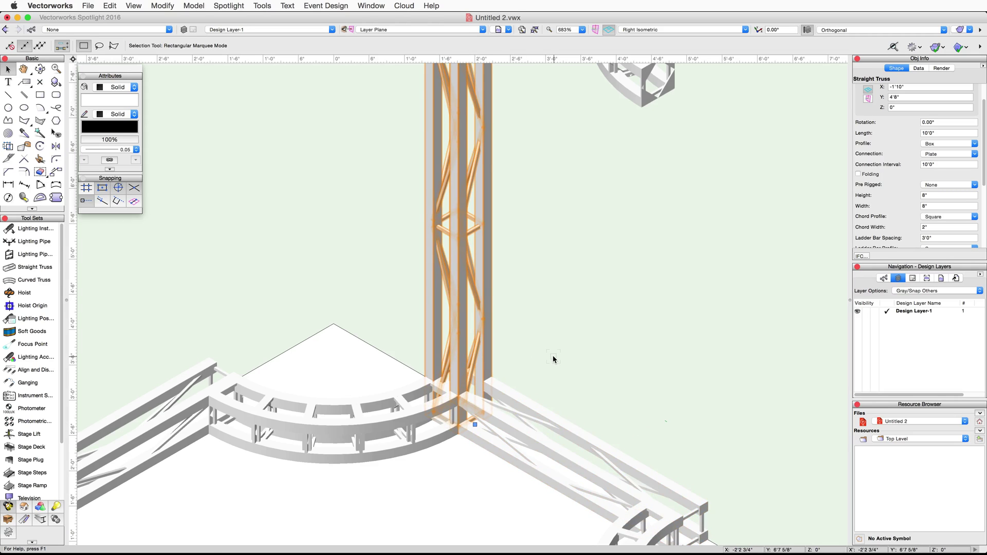
{"action": "scroll", "coordinate": [553, 358], "scroll_direction": "down", "scroll_amount": 5}
{"action": "scroll", "coordinate": [500, 379], "scroll_direction": "up", "scroll_amount": 3}
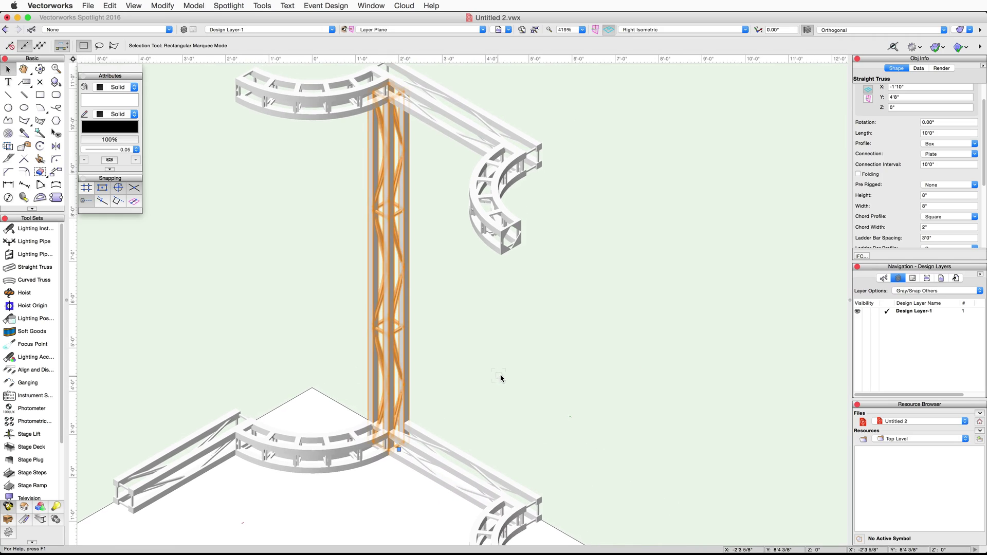
{"action": "left_click_drag", "start_coordinate": [920, 107], "coordinate": [873, 107]}
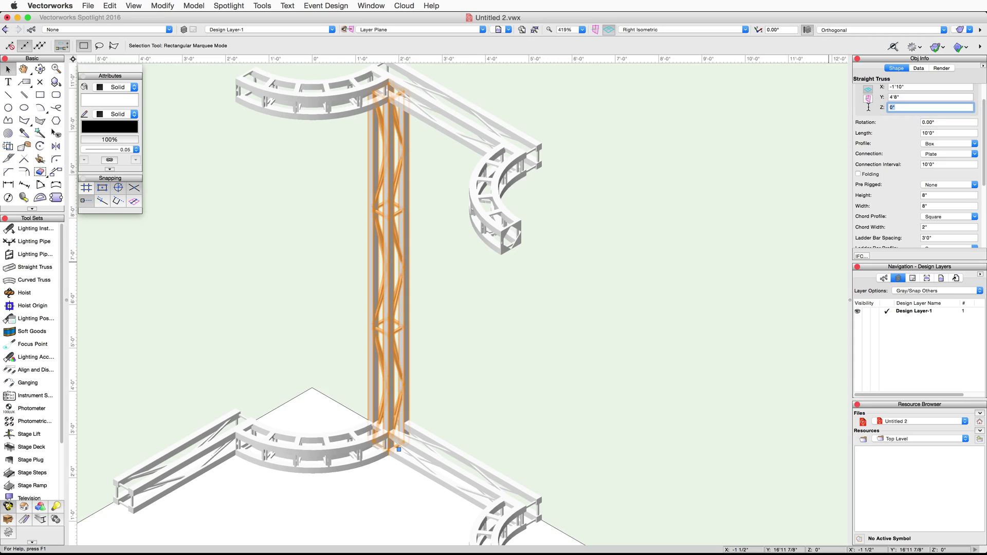
{"action": "type", "text": "8"}
{"action": "key", "text": "Tab"}
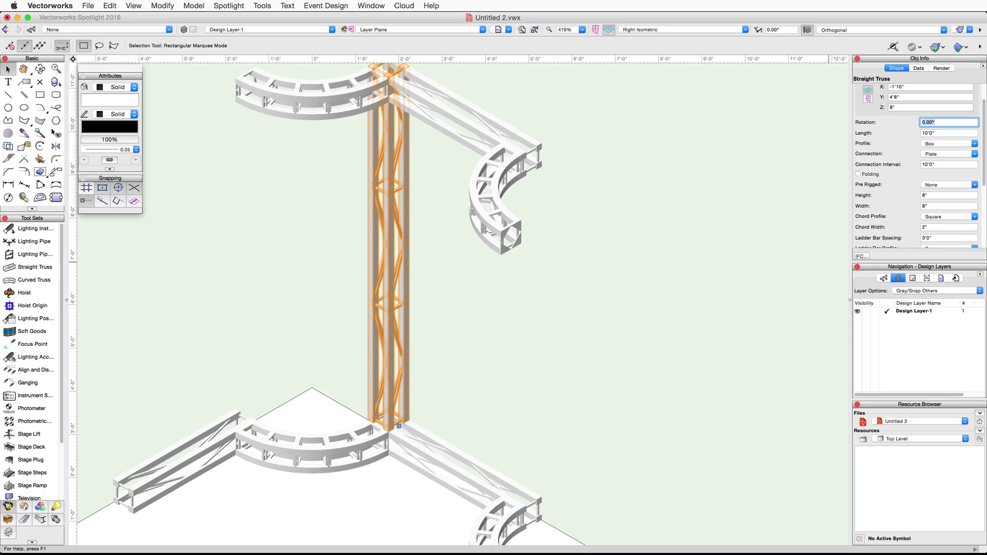
Set both the length and the connection interval of the vertical truss to 9'4"
{"action": "key", "text": "Tab"}
{"action": "type", "text": "9'4"}
{"action": "key", "text": "Tab"}
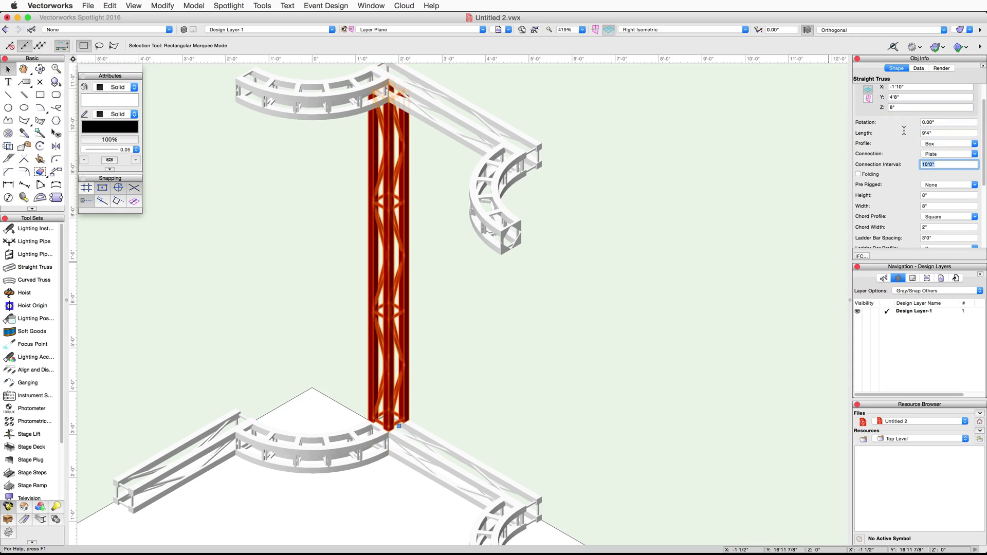
{"action": "type", "text": "9'4"}
{"action": "key", "text": "Tab"}
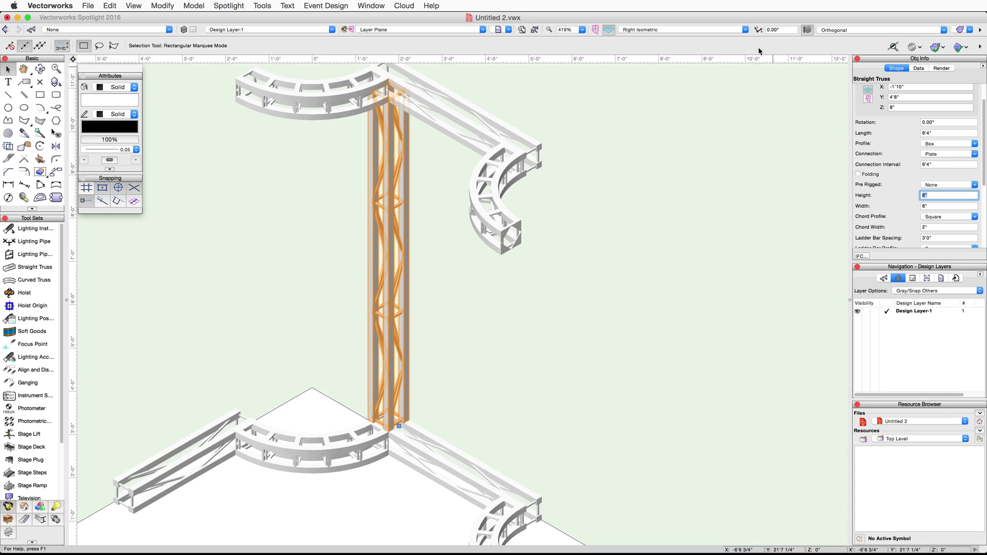
Insert a second vertical straight truss 9'4" long above the square in Top/Plan view, directed at 180°
{"action": "left_click", "coordinate": [746, 30]}
{"action": "left_click", "coordinate": [738, 38]}
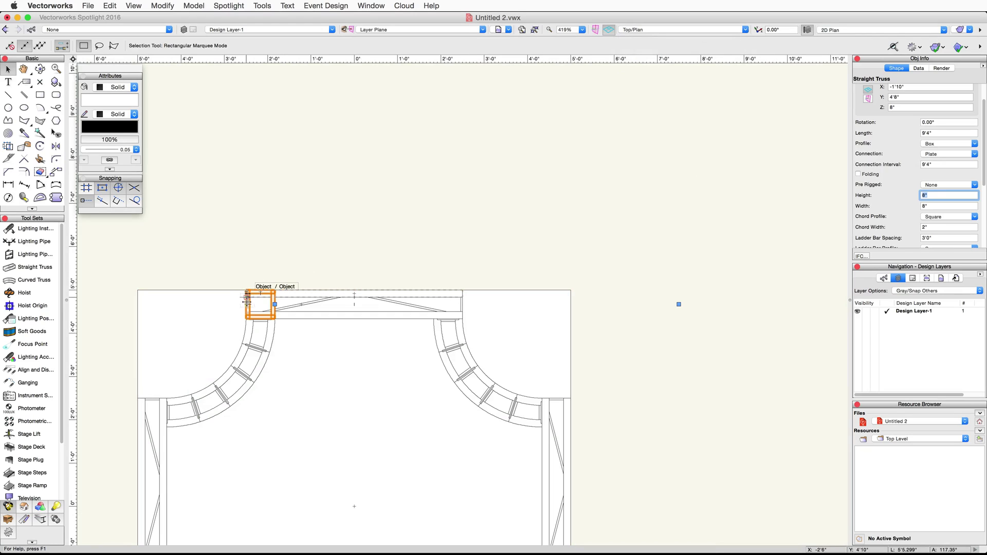
{"action": "key", "text": "t"}
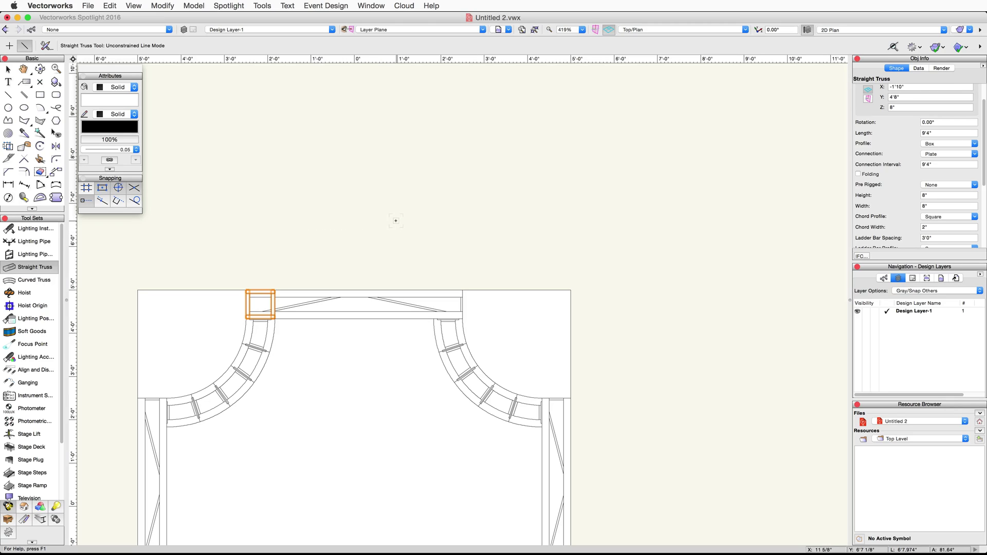
{"action": "left_click", "coordinate": [396, 221]}
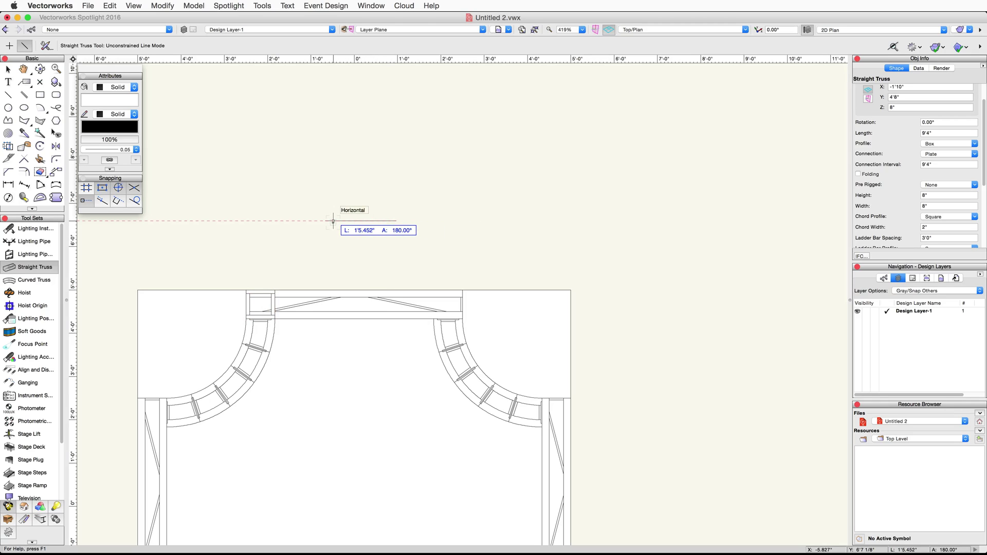
{"action": "key", "text": "Tab"}
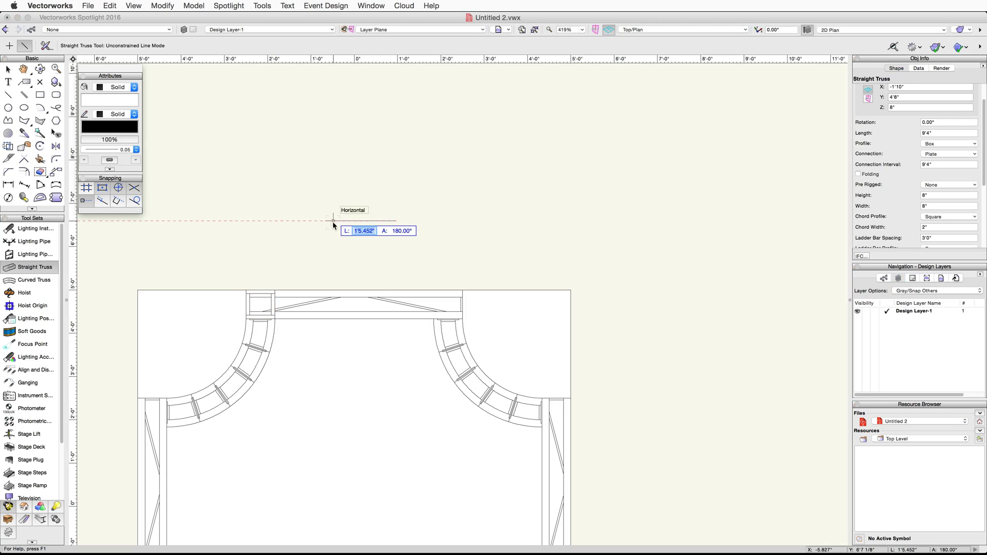
{"action": "type", "text": "9'4"}
{"action": "key", "text": "Return"}
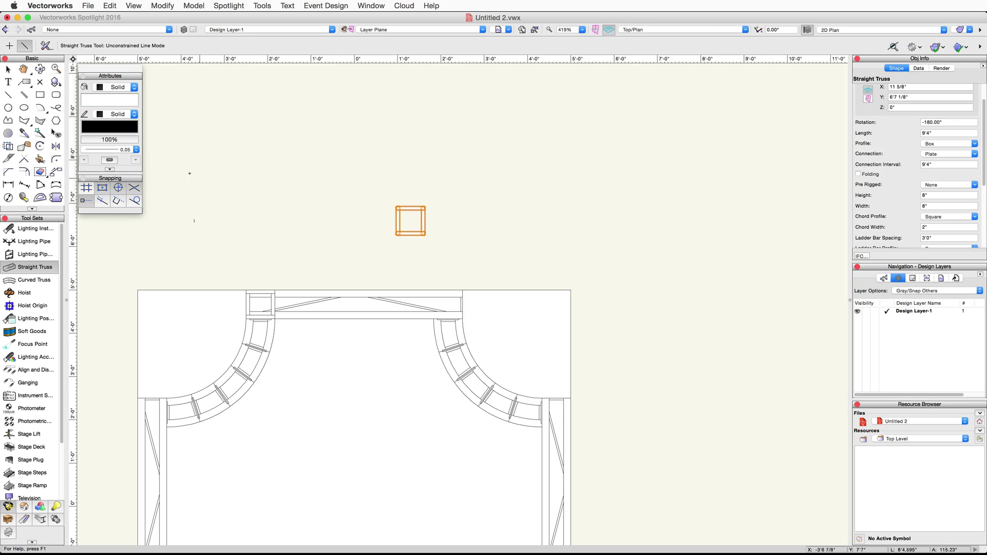
Move the second vertical truss by its top-right corner onto the top-right corner of the top straight truss
{"action": "left_click", "coordinate": [8, 68]}
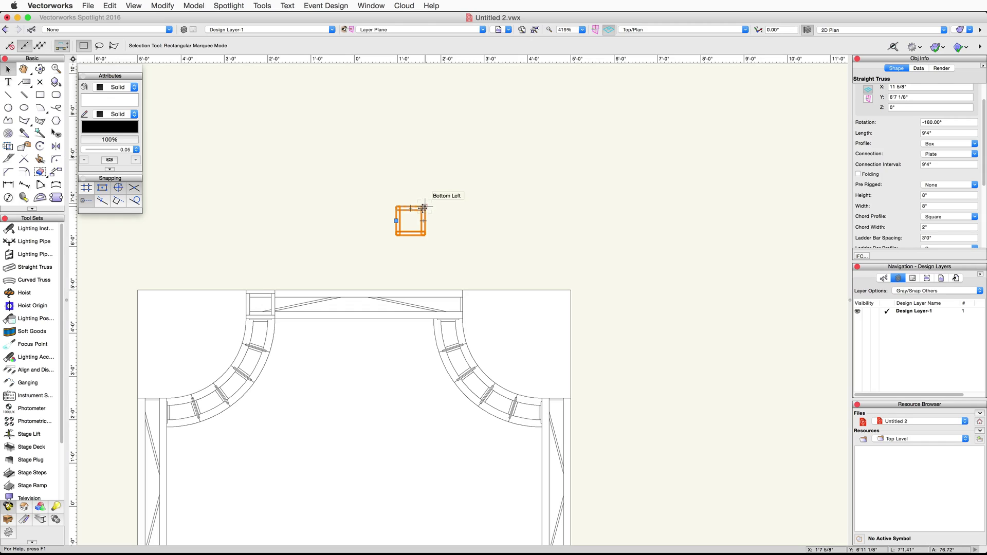
{"action": "left_click_drag", "start_coordinate": [424, 207], "coordinate": [461, 291]}
{"action": "key", "text": "z"}
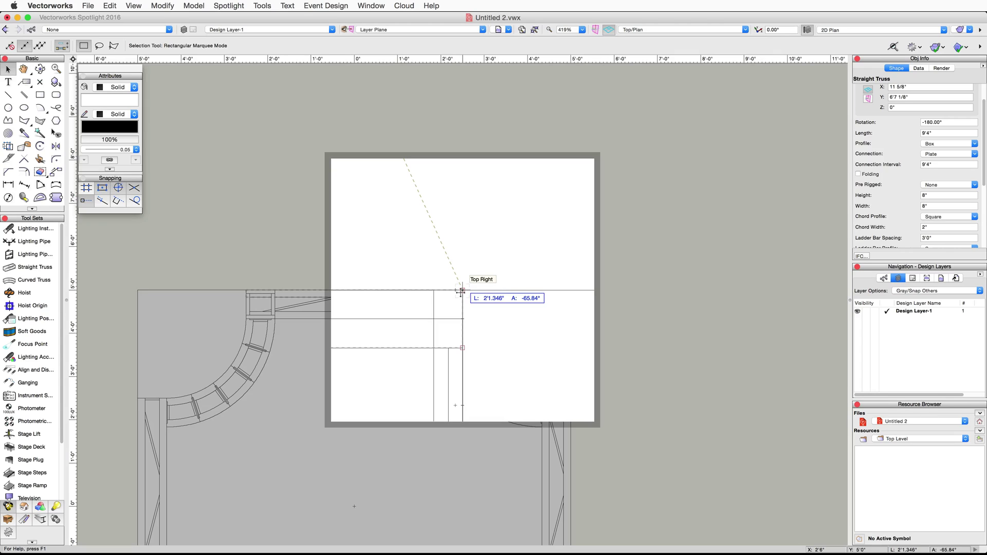
{"action": "left_click_drag", "start_coordinate": [461, 291], "coordinate": [462, 291]}
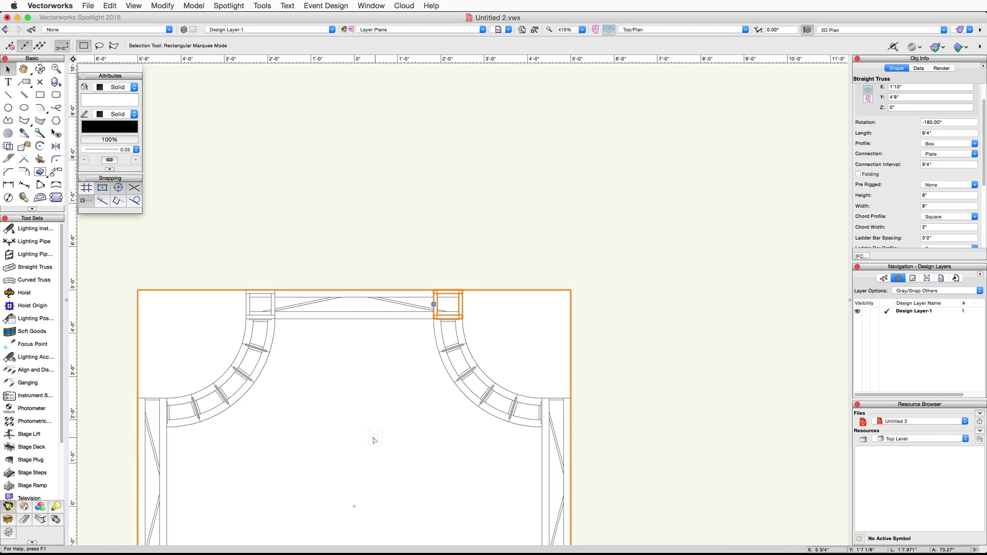
Show the model in Right Isometric view and set the second vertical truss's Z height to 8"
{"action": "left_click", "coordinate": [730, 30]}
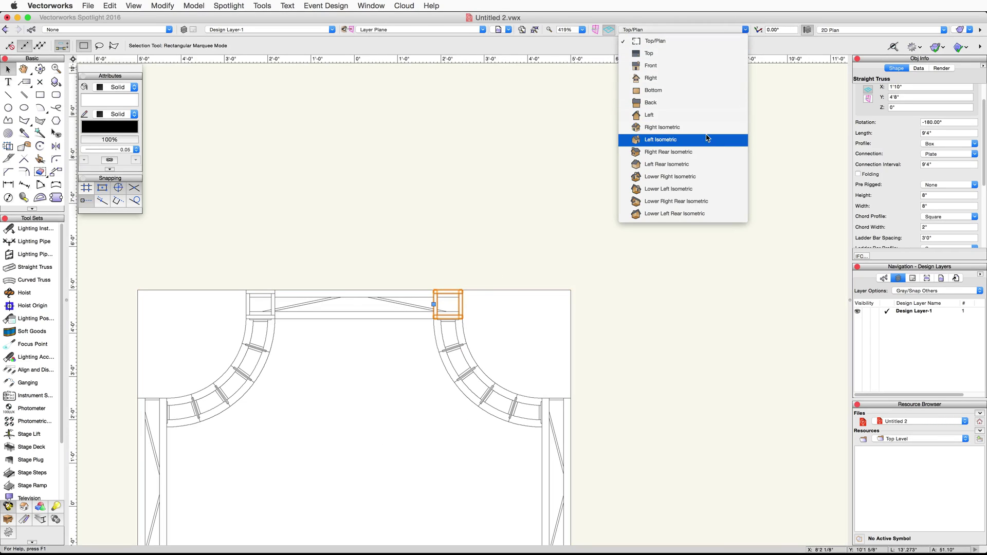
{"action": "left_click", "coordinate": [684, 128]}
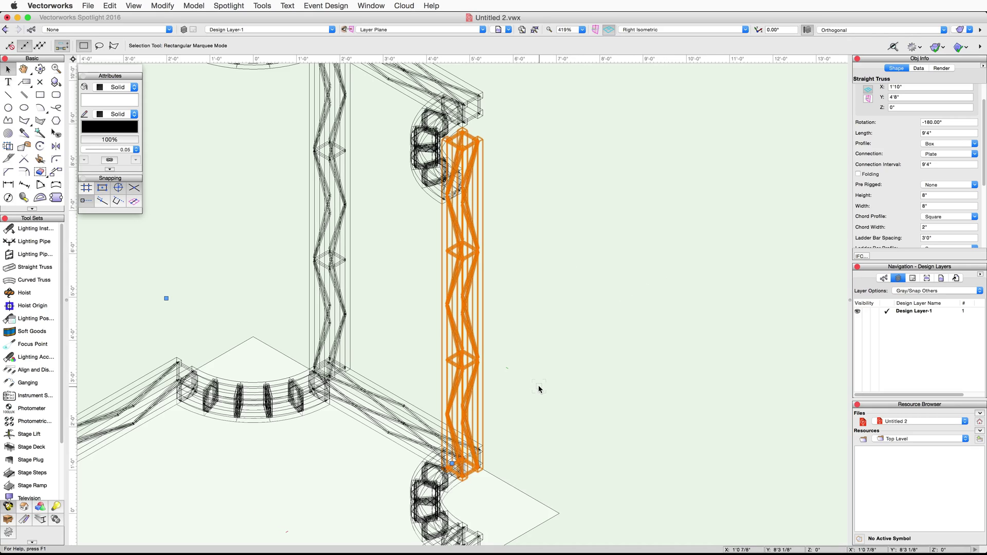
{"action": "left_click", "coordinate": [912, 107]}
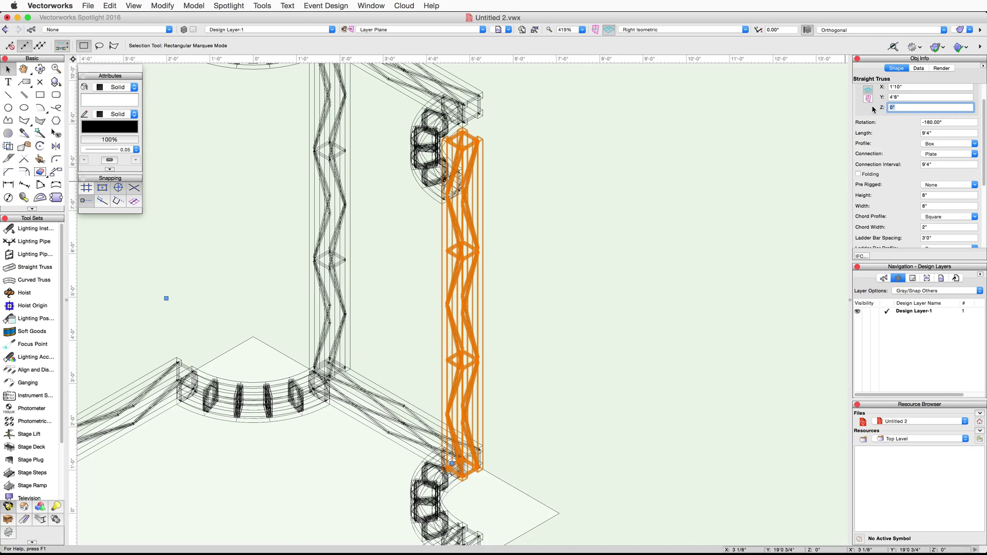
{"action": "type", "text": "8"}
{"action": "key", "text": "Tab"}
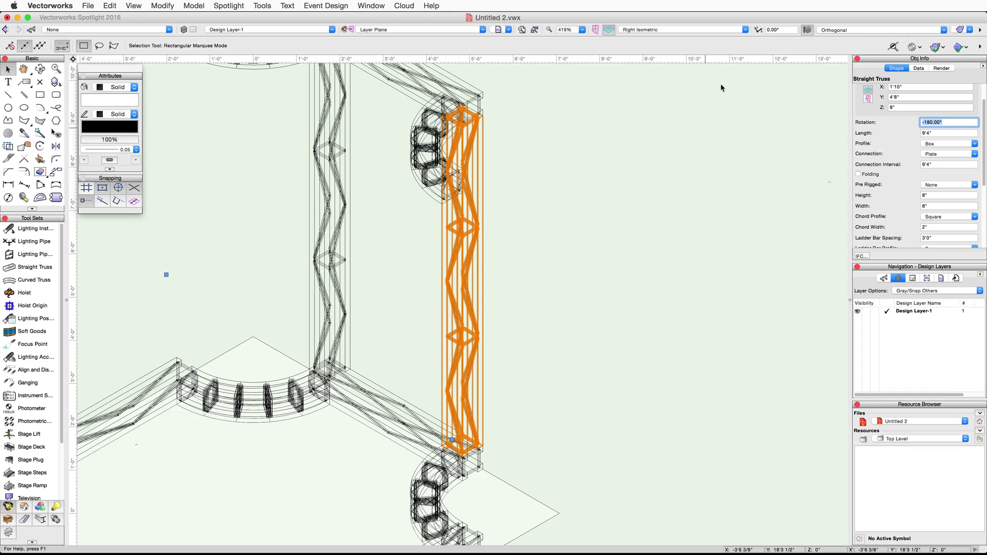
Insert a vertical straight truss 4'4" long at 180° in the lower-right part of the square in Top/Plan view
{"action": "left_click", "coordinate": [744, 30]}
{"action": "left_click", "coordinate": [743, 41]}
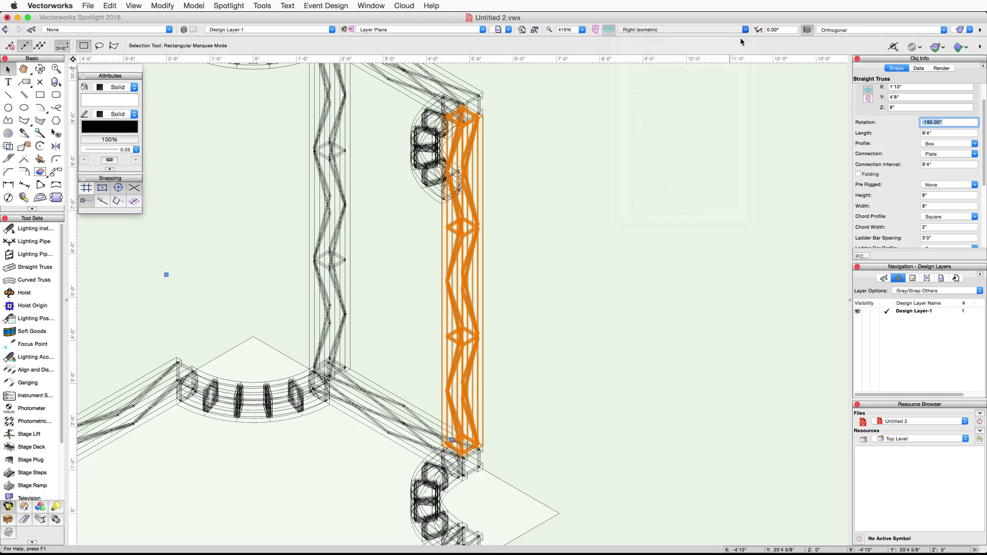
{"action": "left_click_drag", "start_coordinate": [653, 187], "coordinate": [609, 132]}
{"action": "key", "text": "x"}
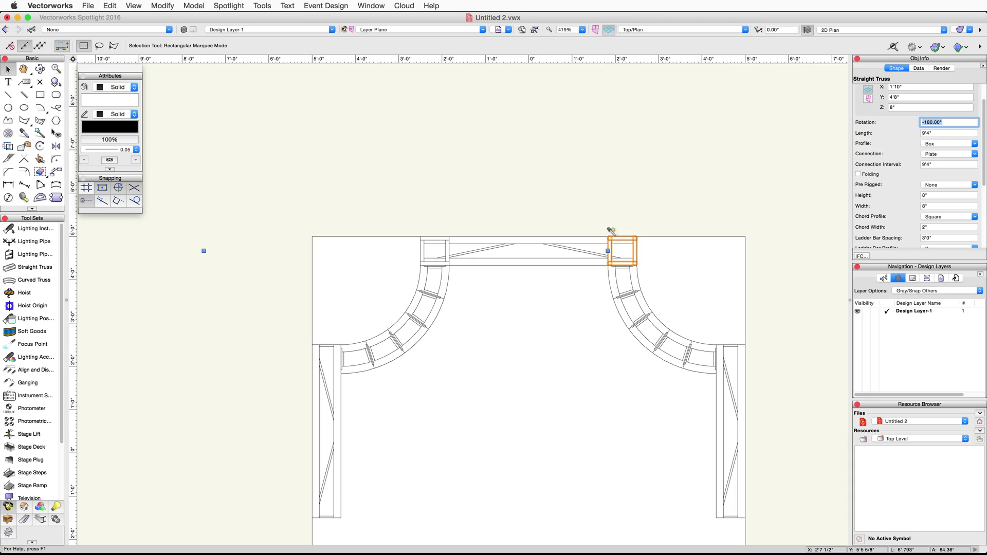
{"action": "key", "text": "t"}
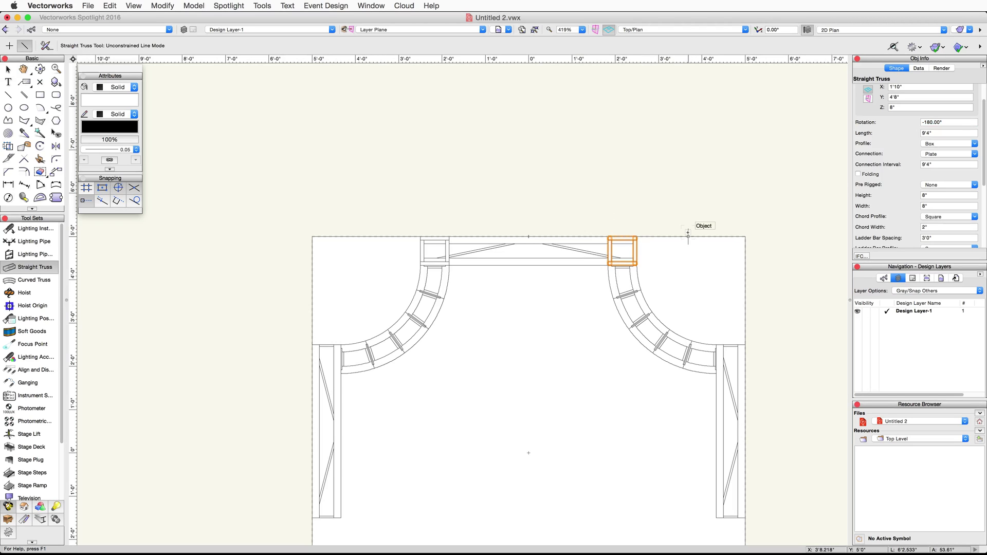
{"action": "key", "text": "h"}
{"action": "left_click_drag", "start_coordinate": [688, 227], "coordinate": [607, 77]}
{"action": "key", "text": "t"}
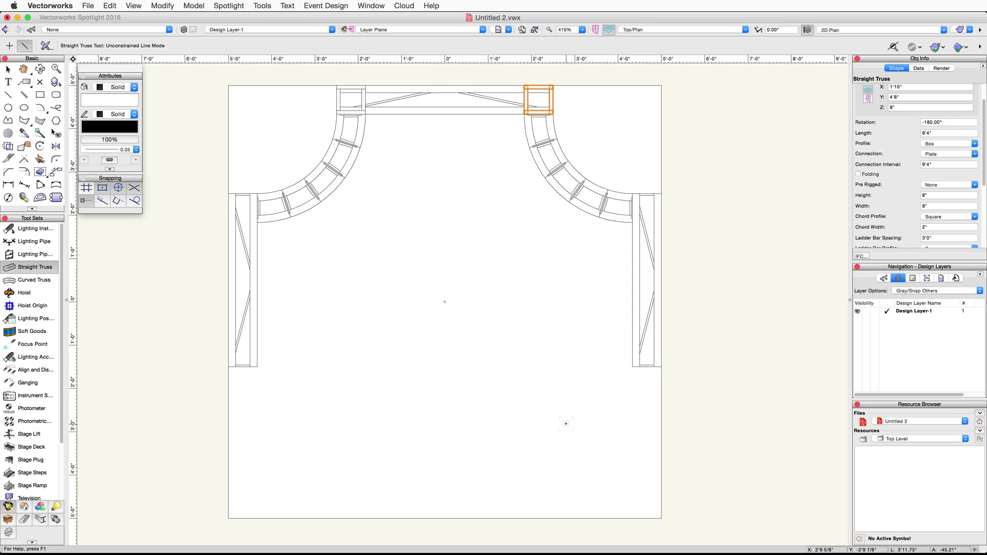
{"action": "left_click", "coordinate": [566, 423]}
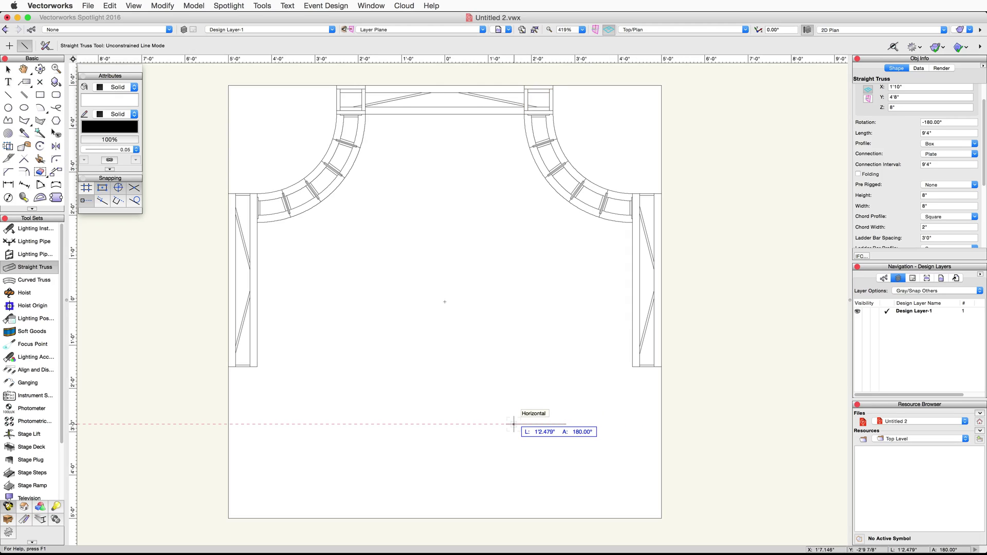
{"action": "key", "text": "Tab"}
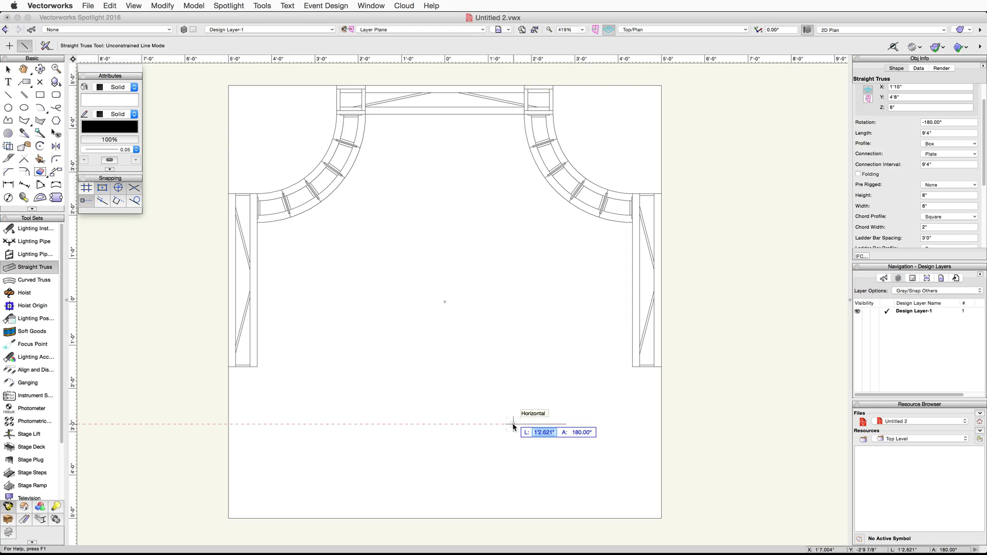
{"action": "type", "text": "4'4"}
{"action": "key", "text": "Return"}
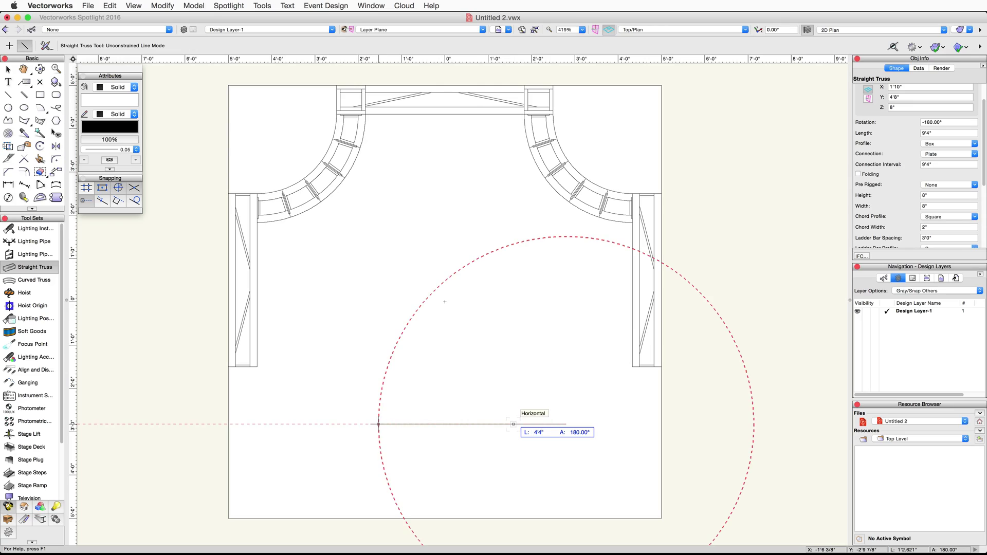
{"action": "key", "text": "Return"}
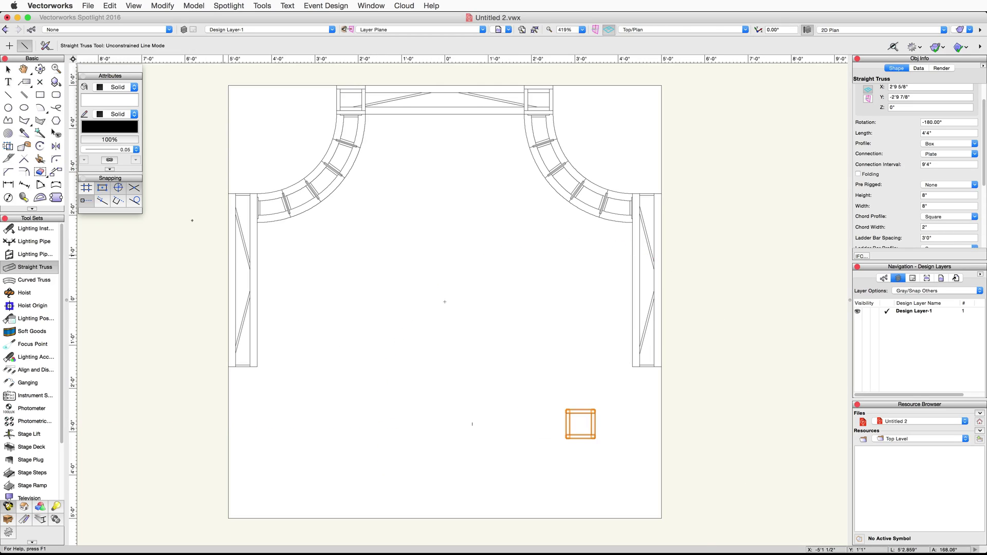
Move the 4'4" vertical truss onto the lower-right corner of the right side truss and copy it to the left side truss's lower end
{"action": "left_click", "coordinate": [8, 68]}
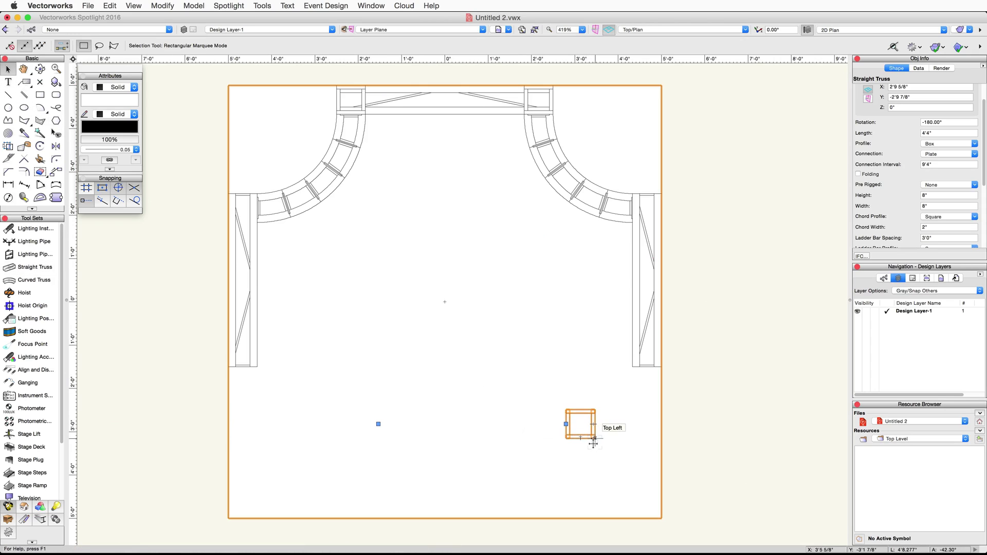
{"action": "key", "text": "z"}
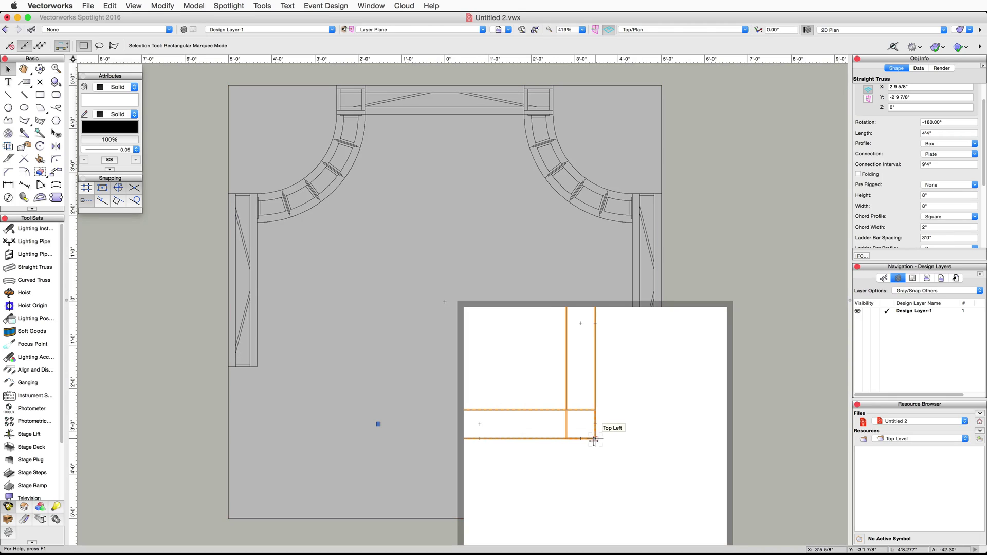
{"action": "left_click", "coordinate": [594, 440]}
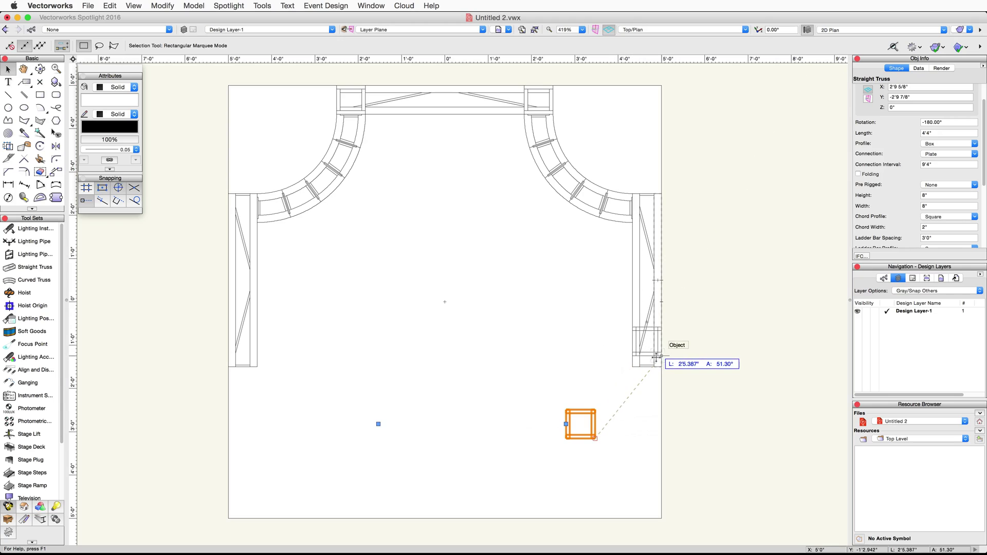
{"action": "key", "text": "z"}
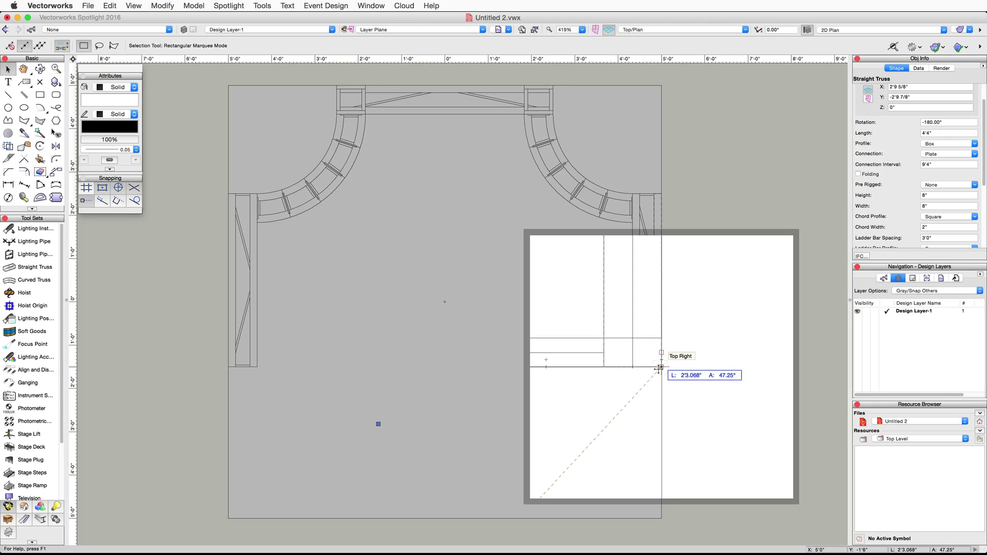
{"action": "left_click_drag", "start_coordinate": [661, 368], "coordinate": [660, 366]}
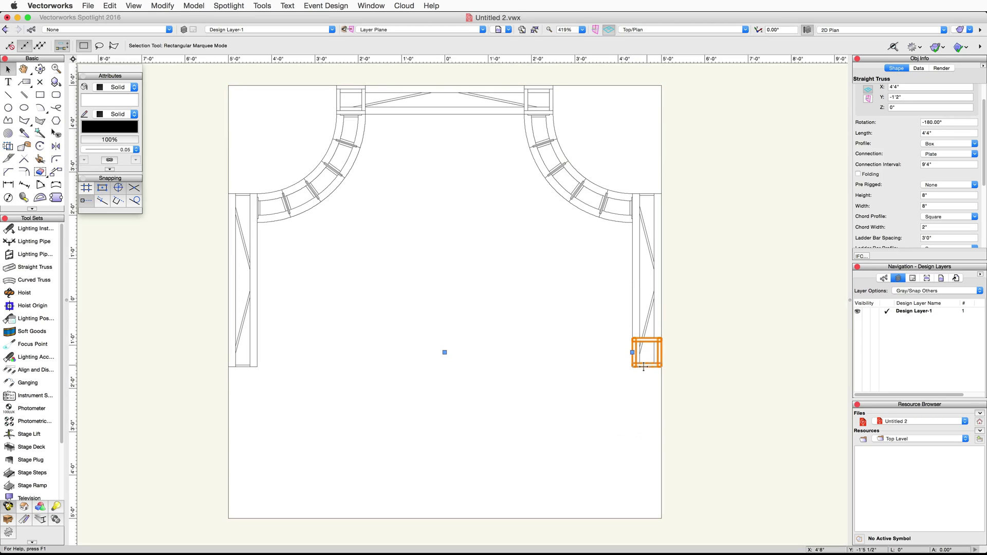
{"action": "left_click_drag", "start_coordinate": [647, 366], "coordinate": [256, 367]}
{"action": "key", "text": "z"}
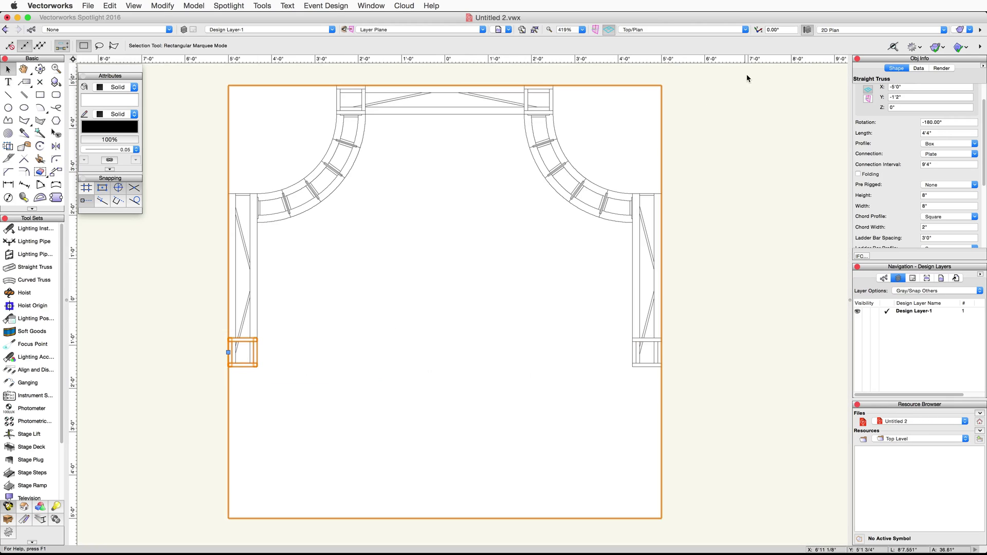
Select both short vertical trusses in Right Isometric view and set their connection interval to 4'4" and Z height to 8"
{"action": "left_click", "coordinate": [743, 30]}
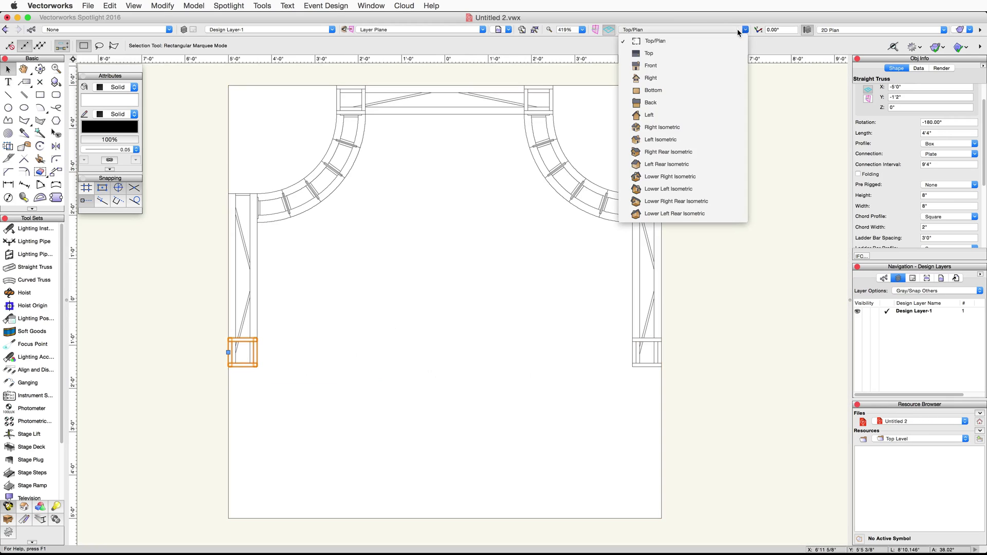
{"action": "left_click", "coordinate": [720, 127]}
{"action": "key", "text": "h"}
{"action": "left_click_drag", "start_coordinate": [545, 421], "coordinate": [346, 327]}
{"action": "key", "text": "x"}
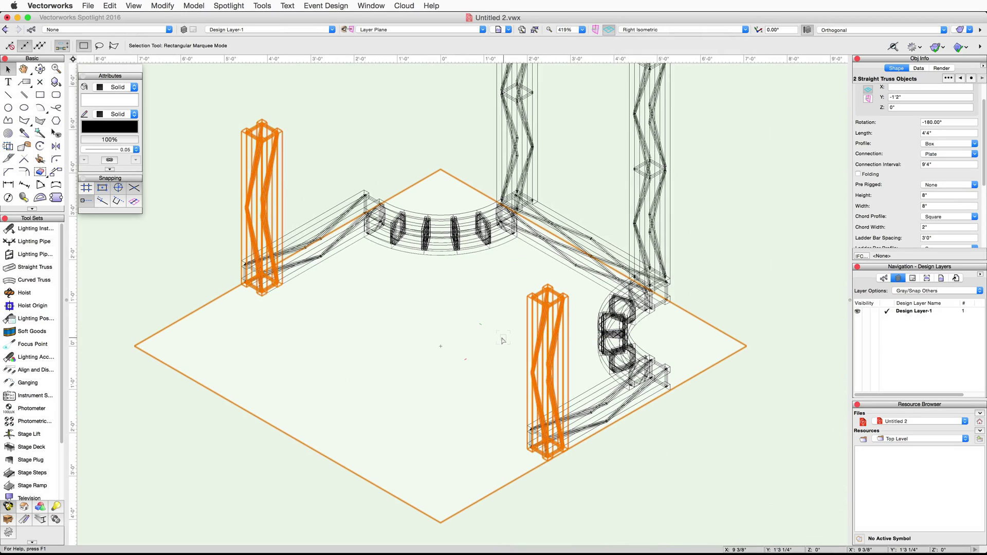
{"action": "left_click", "coordinate": [941, 165]}
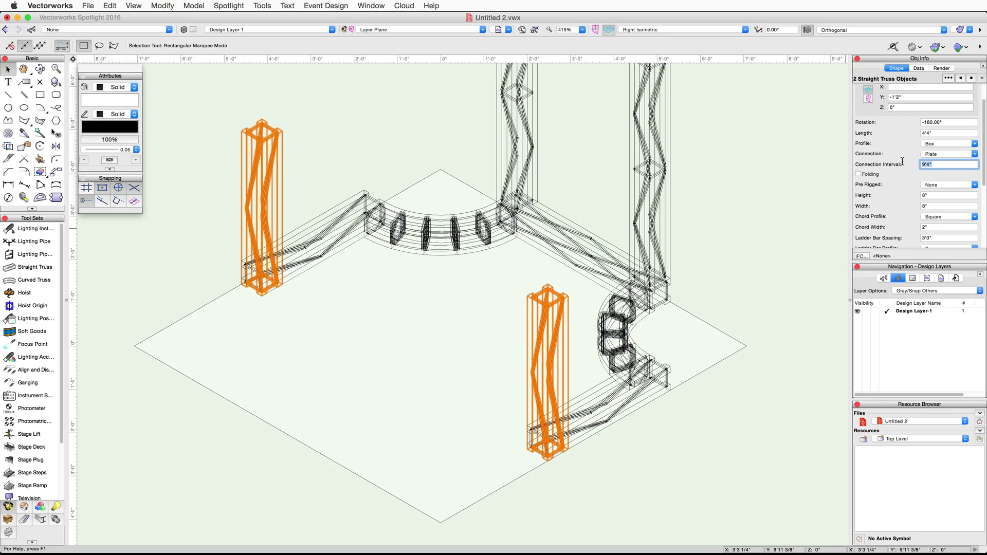
{"action": "type", "text": "4'4"}
{"action": "key", "text": "Tab"}
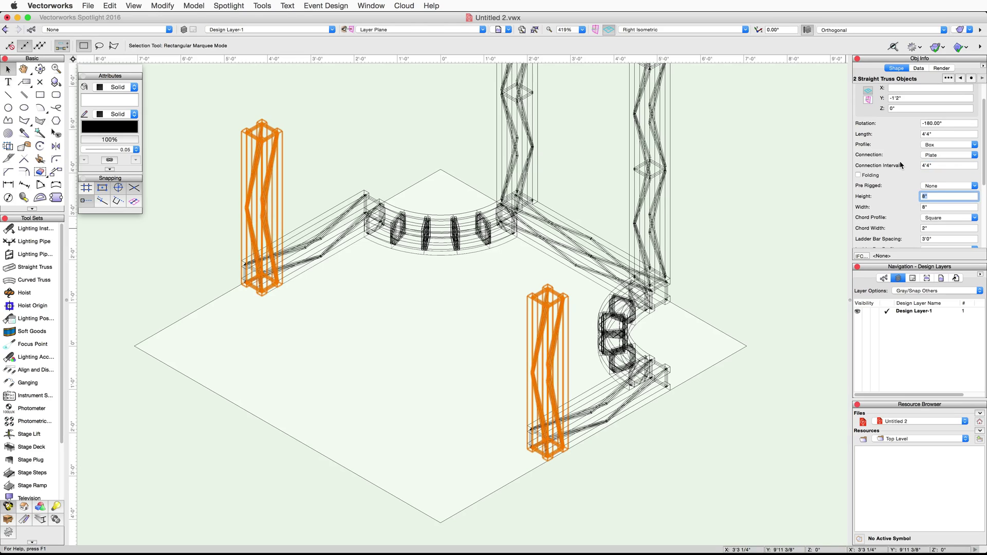
{"action": "left_click", "coordinate": [905, 108]}
{"action": "type", "text": "8"}
{"action": "key", "text": "Tab"}
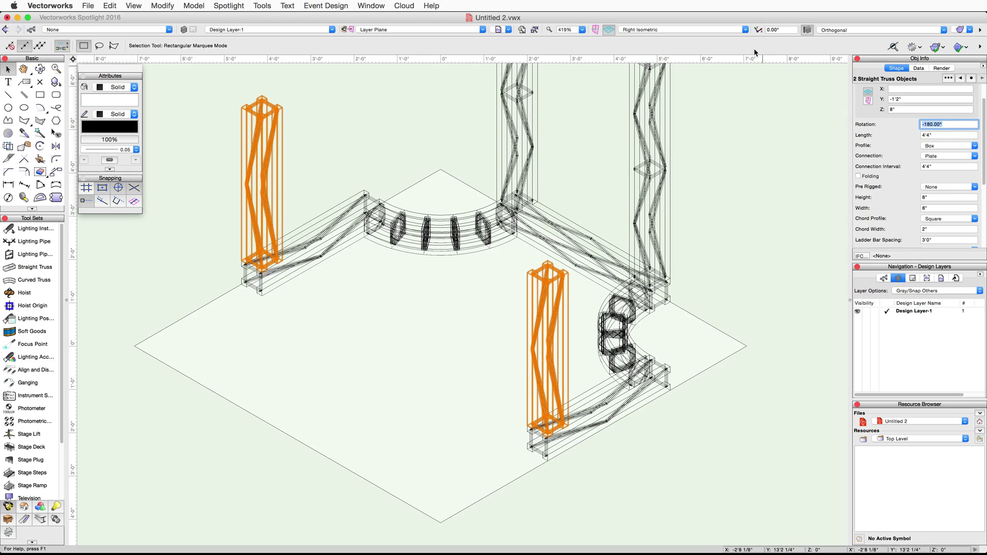
Copy both short vertical trusses in Top/Plan view to the upper ends of the left and right side trusses
{"action": "left_click", "coordinate": [745, 29]}
{"action": "left_click", "coordinate": [739, 41]}
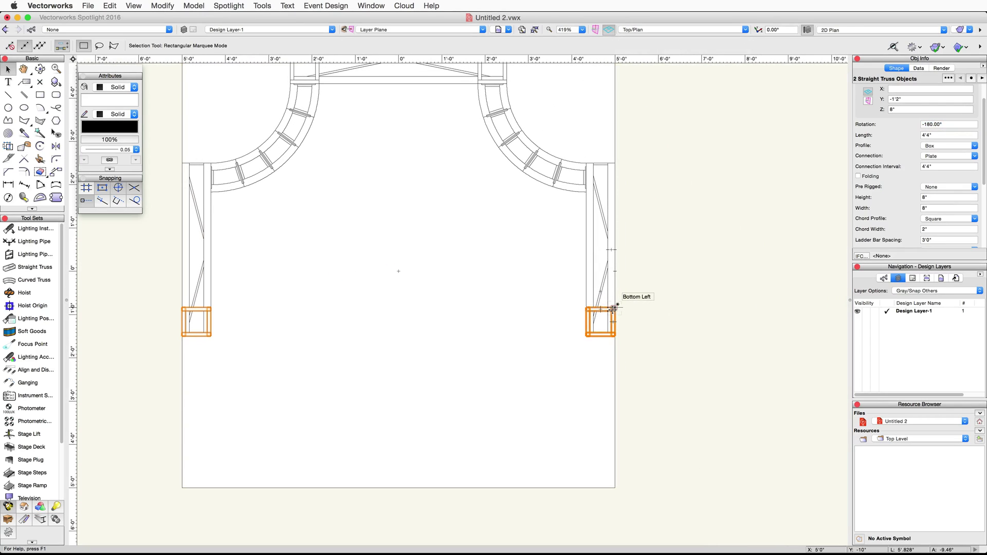
{"action": "key", "text": "z"}
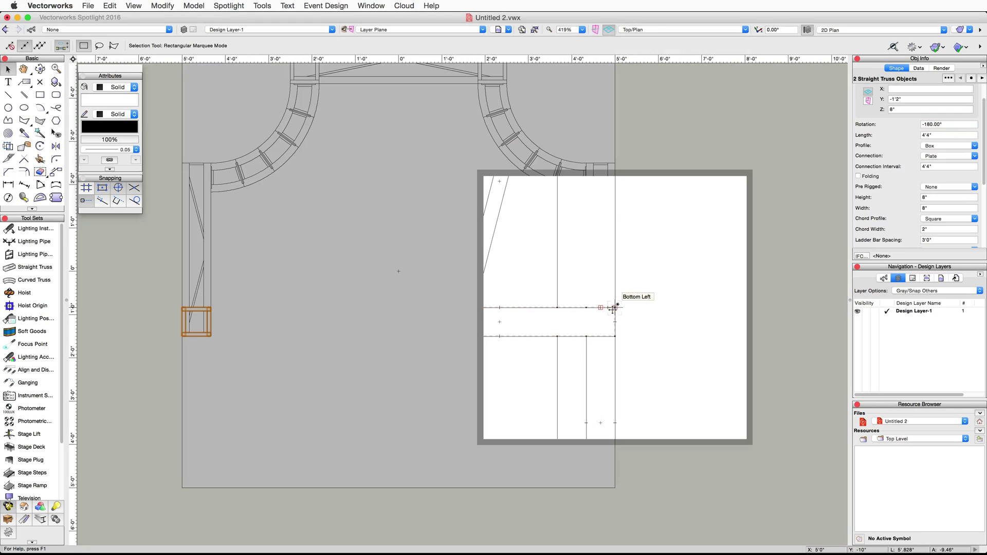
{"action": "left_click_drag", "start_coordinate": [613, 309], "coordinate": [614, 165]}
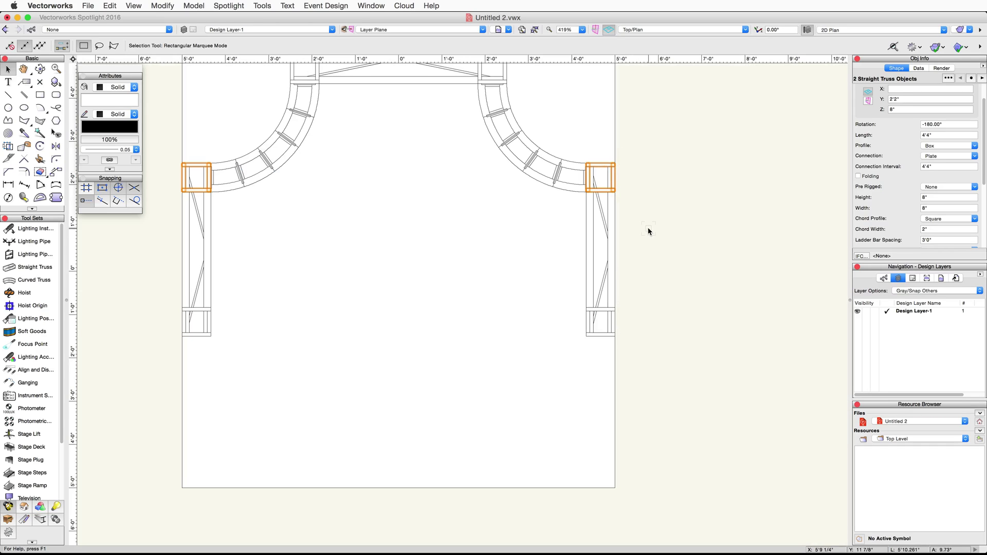
Set both the length and the connection interval of the two copied vertical trusses to 10'0" in Right Isometric view
{"action": "left_click", "coordinate": [745, 29]}
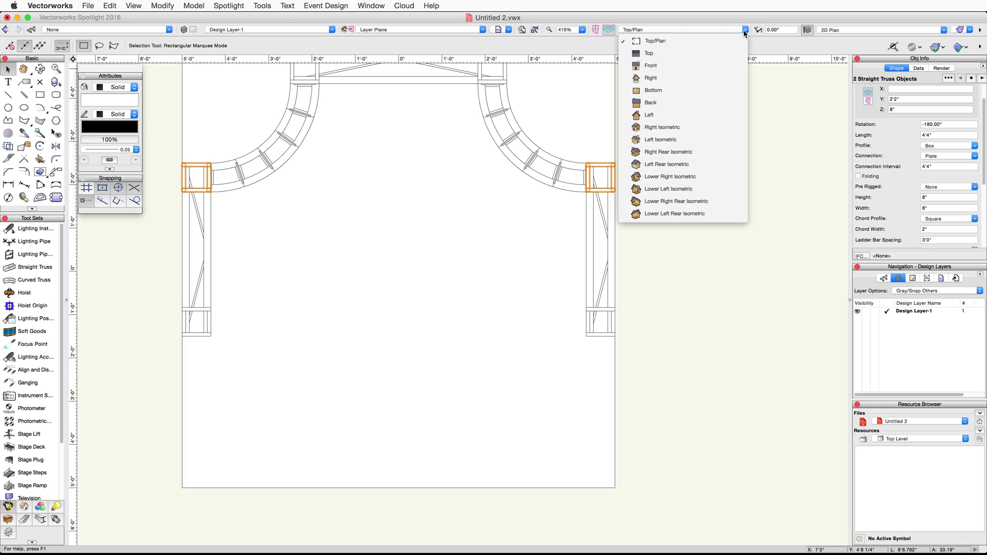
{"action": "left_click", "coordinate": [709, 126]}
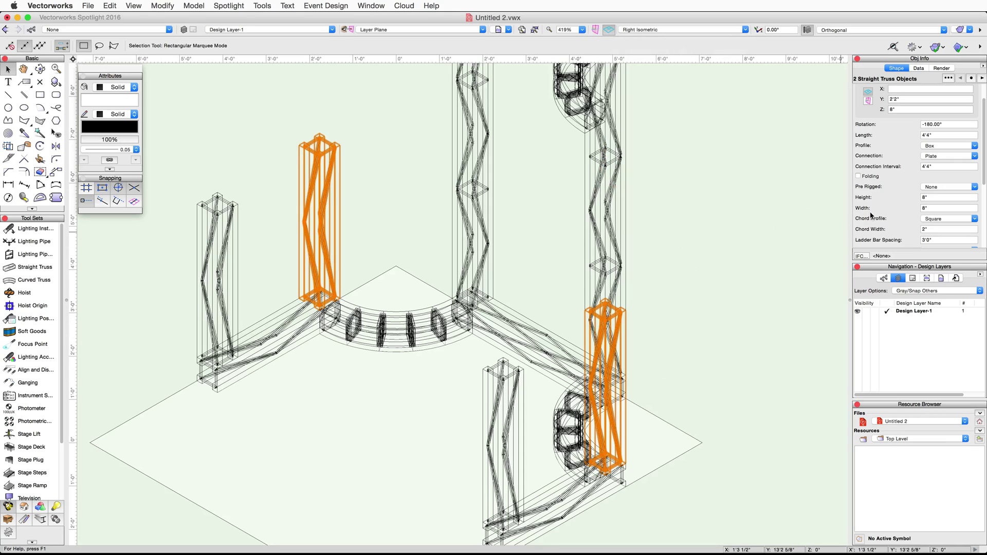
{"action": "left_click", "coordinate": [936, 135]}
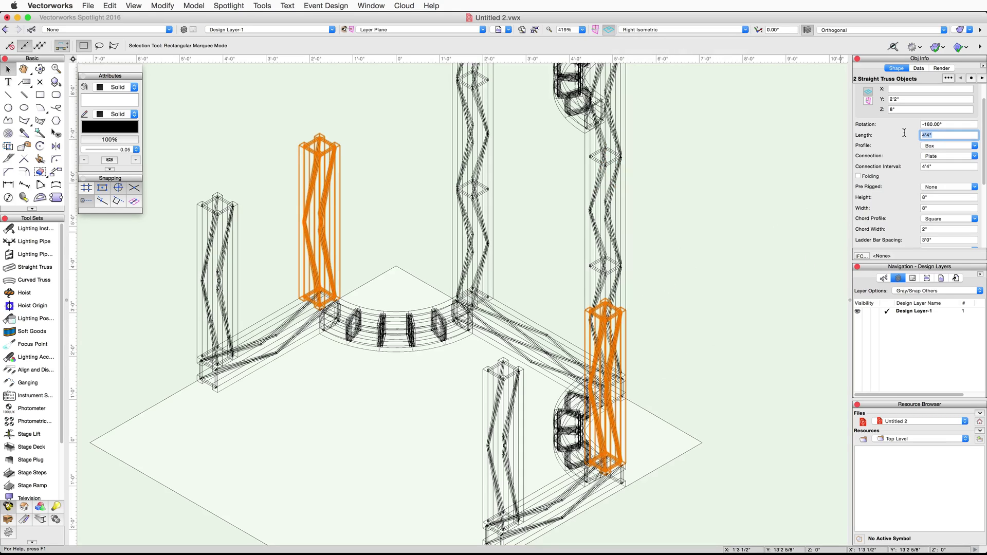
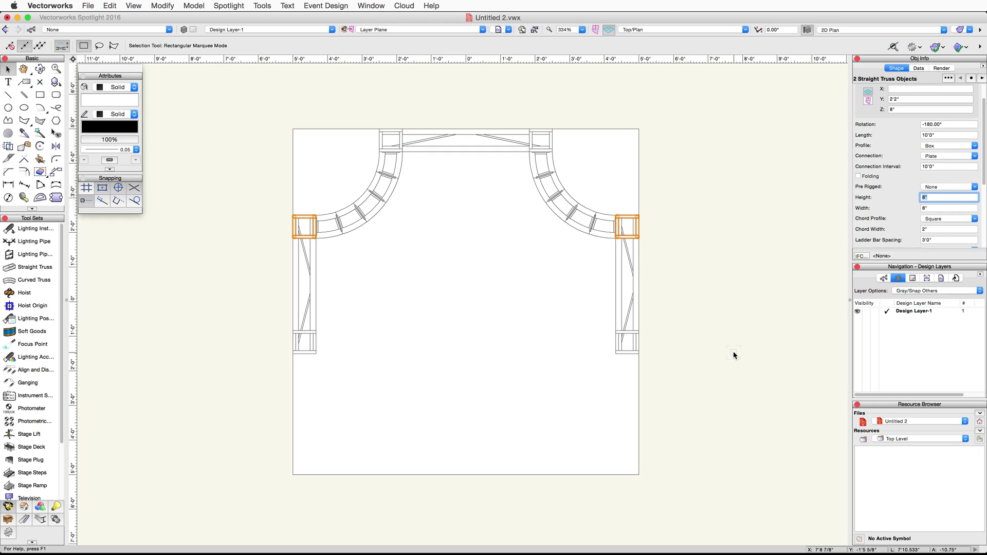
Insert a curved truss outside the base's lower-right area at 90° rotation and set its diameter to 6'8"
{"action": "right_click", "coordinate": [578, 223]}
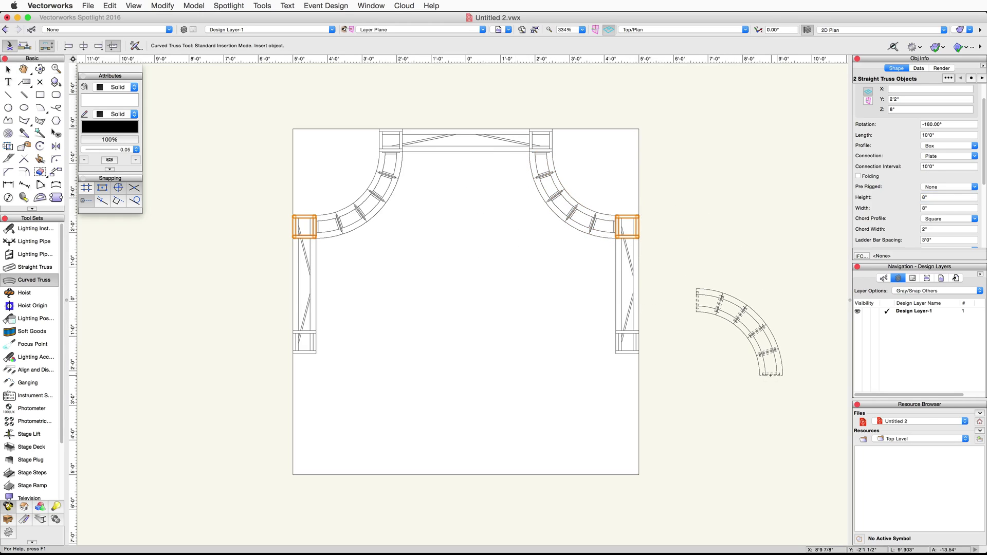
{"action": "left_click", "coordinate": [771, 377]}
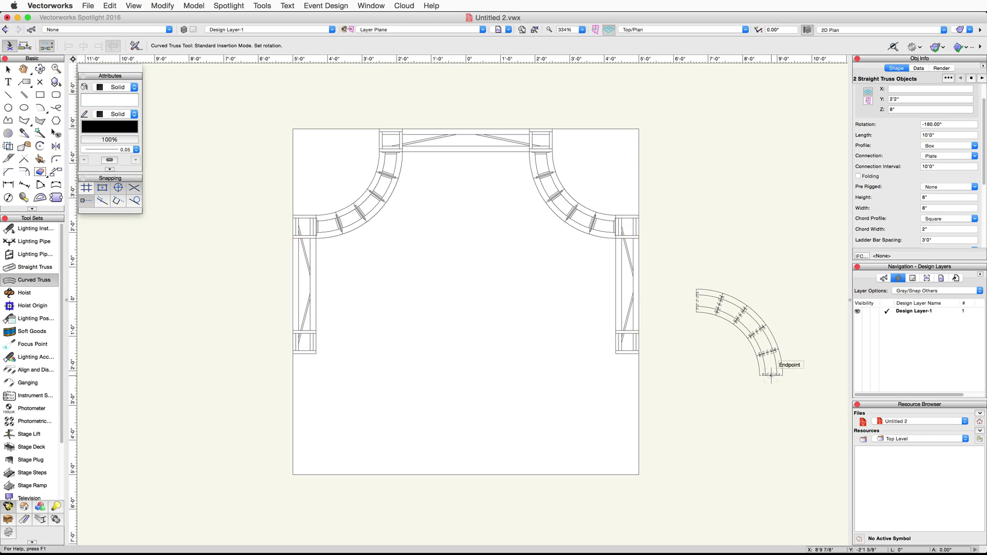
{"action": "left_click", "coordinate": [771, 266]}
{"action": "mouse_move", "coordinate": [773, 269]}
{"action": "middle_mouse_down"}
{"action": "mouse_move", "coordinate": [725, 264]}
{"action": "mouse_move", "coordinate": [537, 168]}
{"action": "middle_mouse_up"}
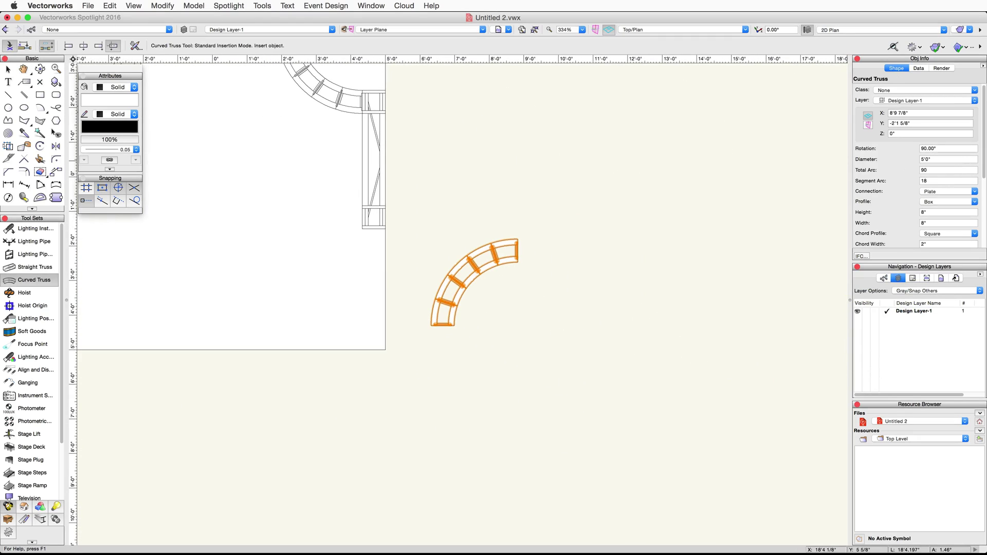
{"action": "left_click", "coordinate": [920, 159]}
{"action": "type", "text": "6'8"}
{"action": "key", "text": "Tab"}
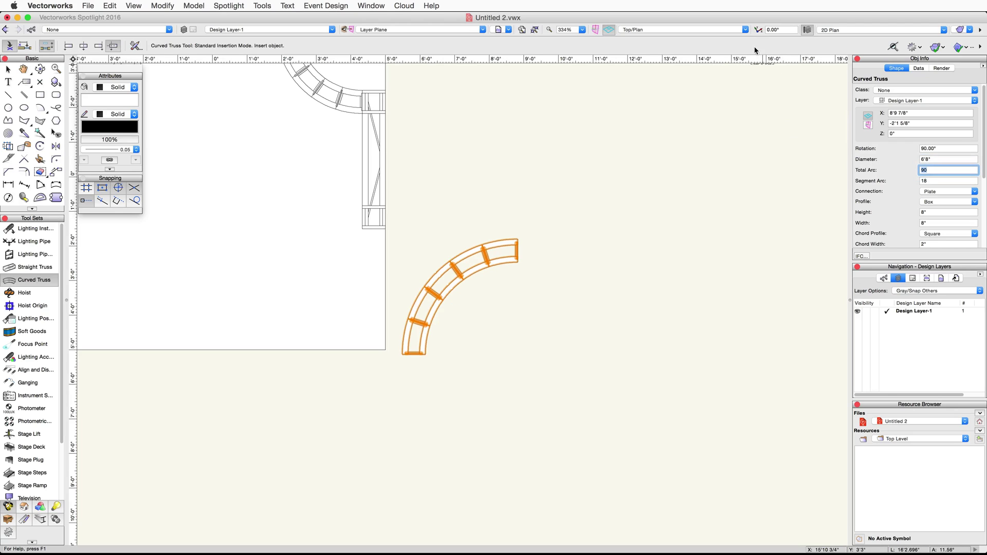
Raise the new curved truss about 5'8" above the ground in Right view
{"action": "left_click", "coordinate": [745, 30]}
{"action": "left_click", "coordinate": [738, 78]}
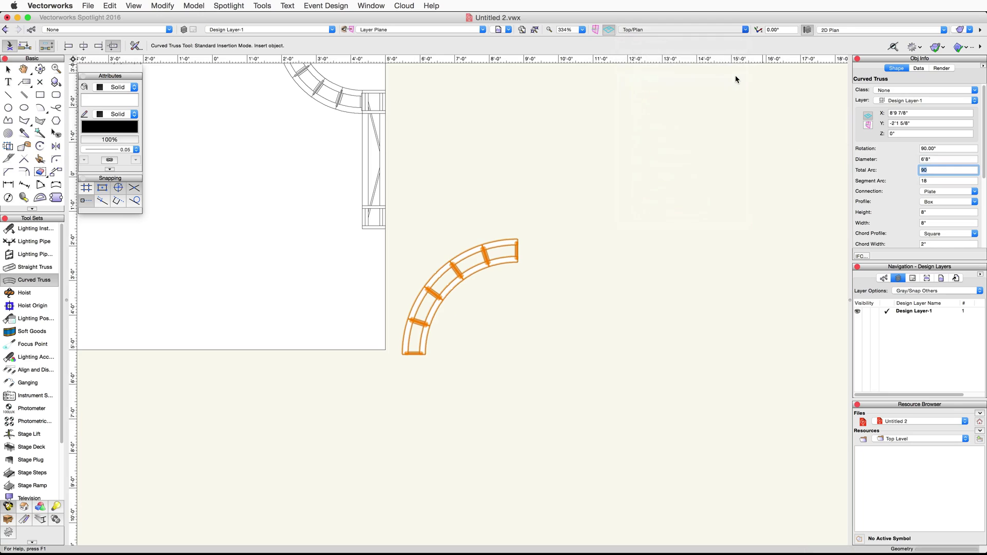
{"action": "left_click", "coordinate": [8, 69]}
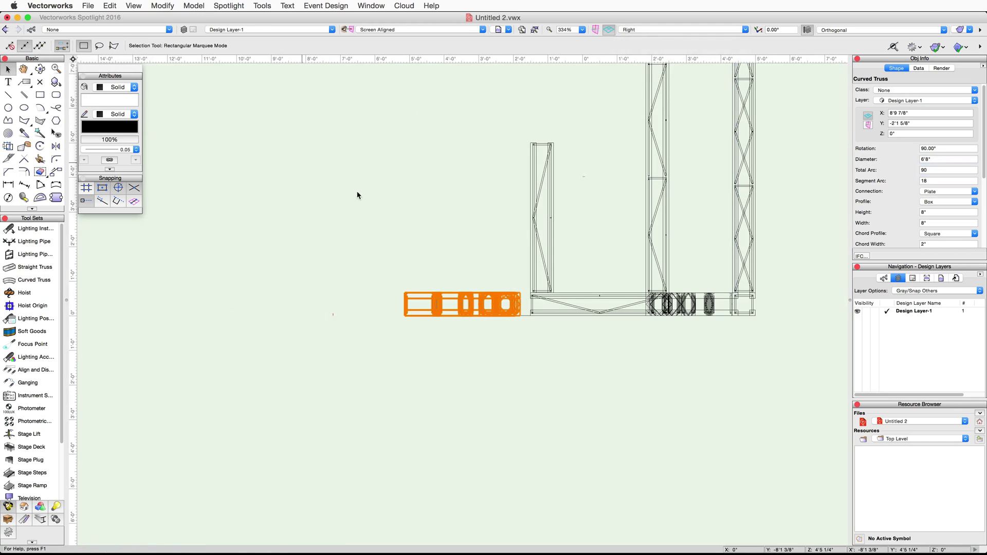
{"action": "left_click_drag", "start_coordinate": [466, 292], "coordinate": [466, 96]}
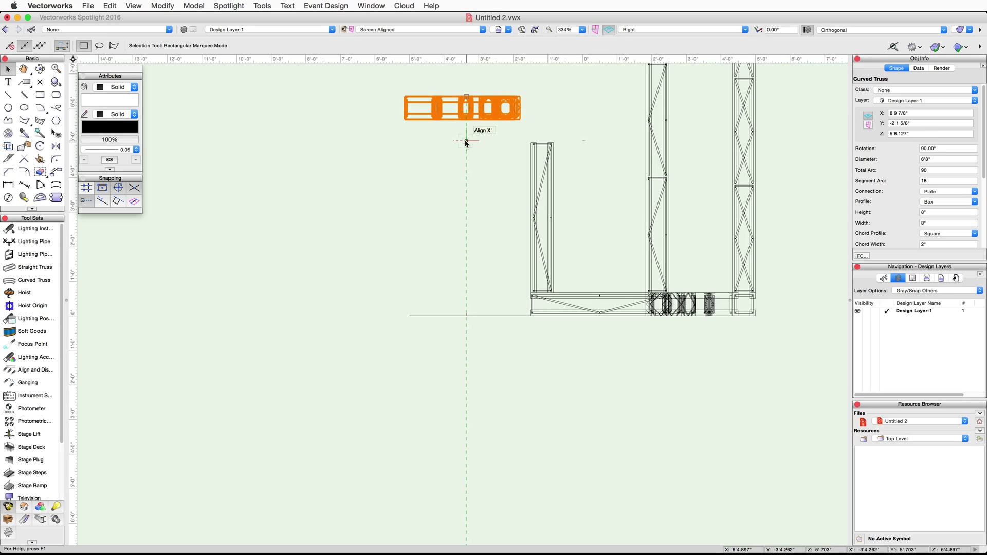
{"action": "middle_click_drag", "start_coordinate": [467, 143], "coordinate": [430, 248]}
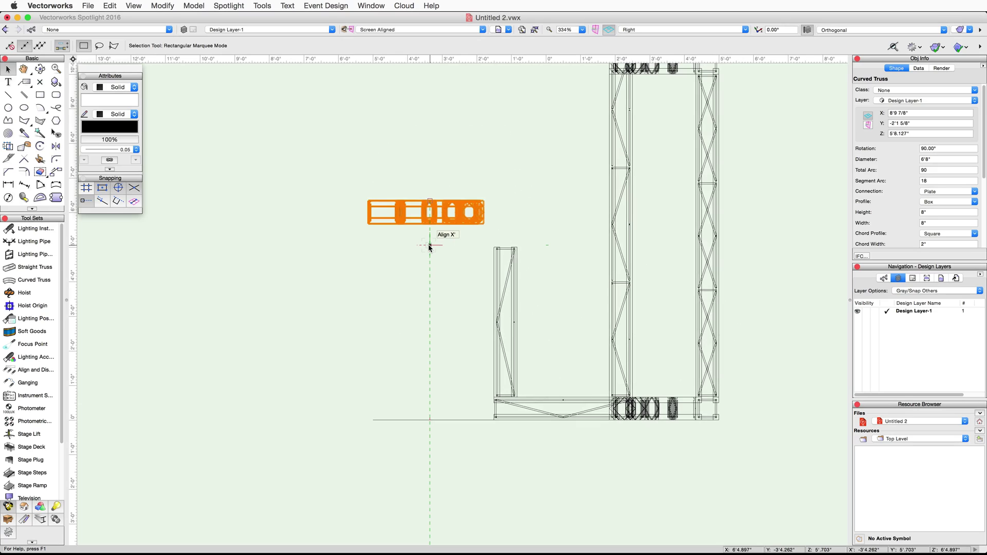
Set the curved truss to draw in 3D only and rotate it 90° counterclockwise in Right view
{"action": "scroll", "coordinate": [914, 174], "scroll_direction": "down", "scroll_amount": 5}
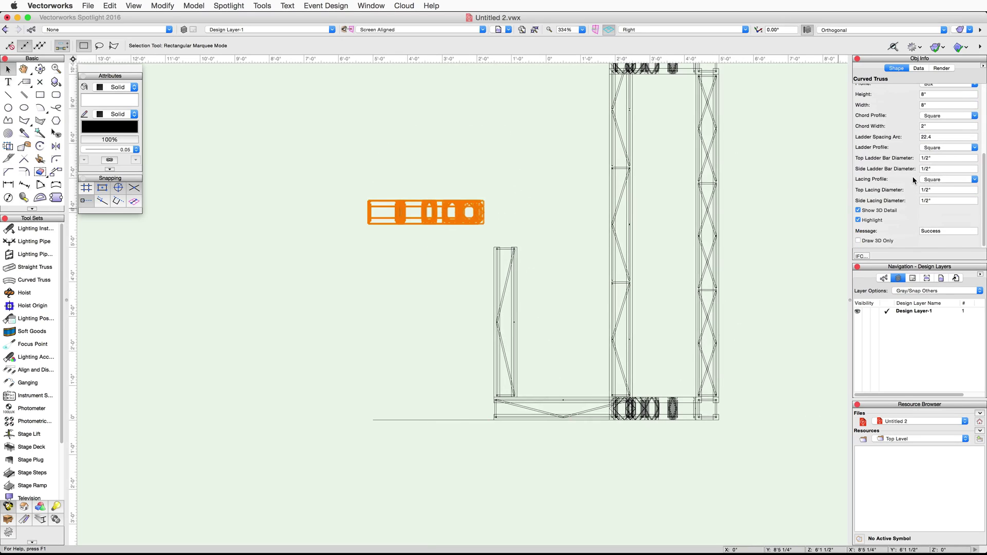
{"action": "left_click", "coordinate": [859, 241]}
{"action": "key", "text": "super+l"}
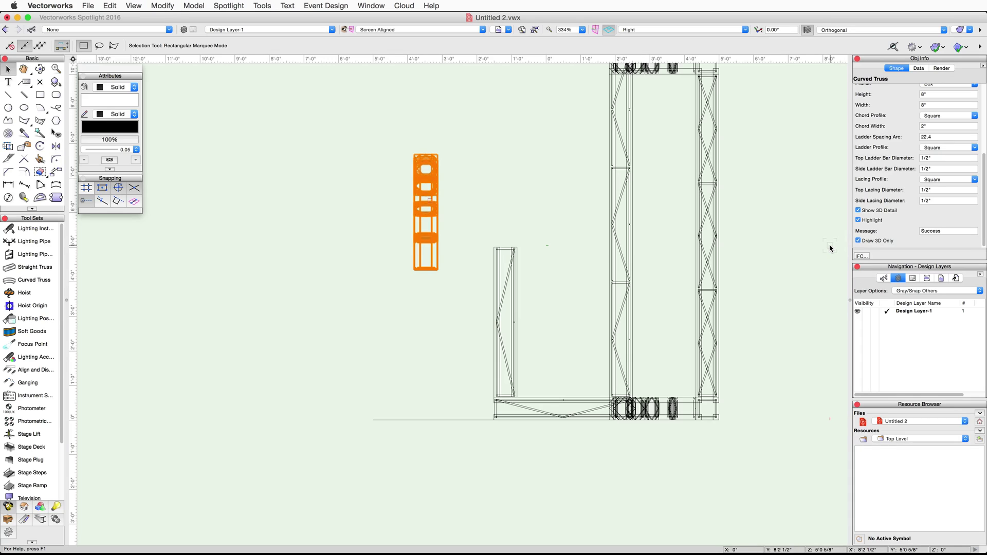
Rotate the curved truss 90° counterclockwise in Top/Plan view and snap its lower-right corner to the right side truss's lower-right corner
{"action": "left_click", "coordinate": [746, 29]}
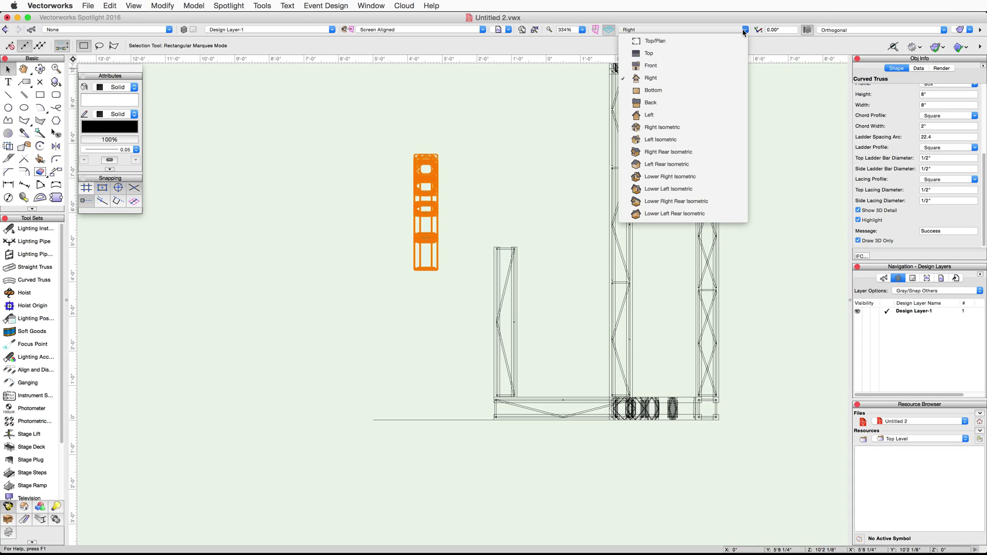
{"action": "left_click", "coordinate": [746, 29]}
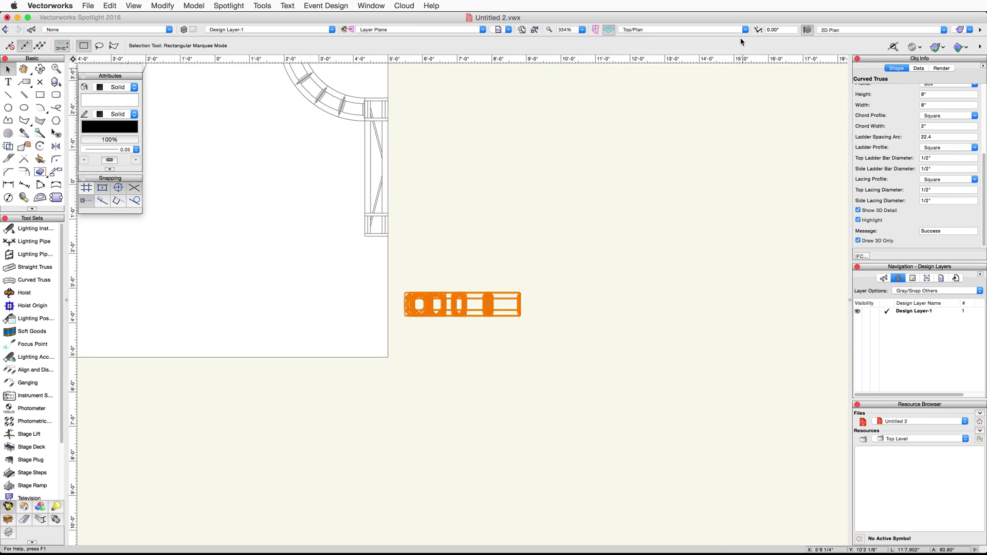
{"action": "key", "text": "super+l"}
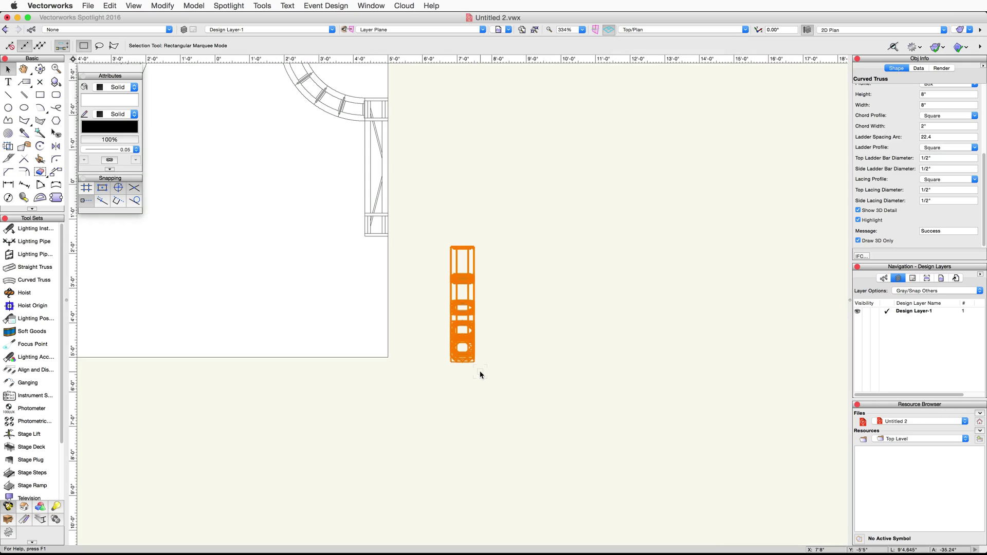
{"action": "key", "text": "z"}
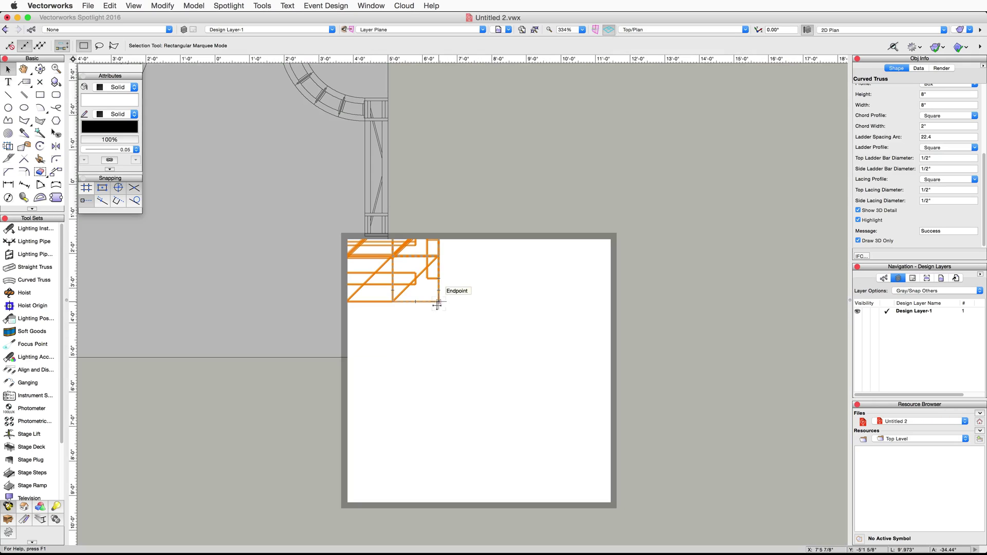
{"action": "left_click_drag", "start_coordinate": [438, 304], "coordinate": [387, 237]}
{"action": "key", "text": "z"}
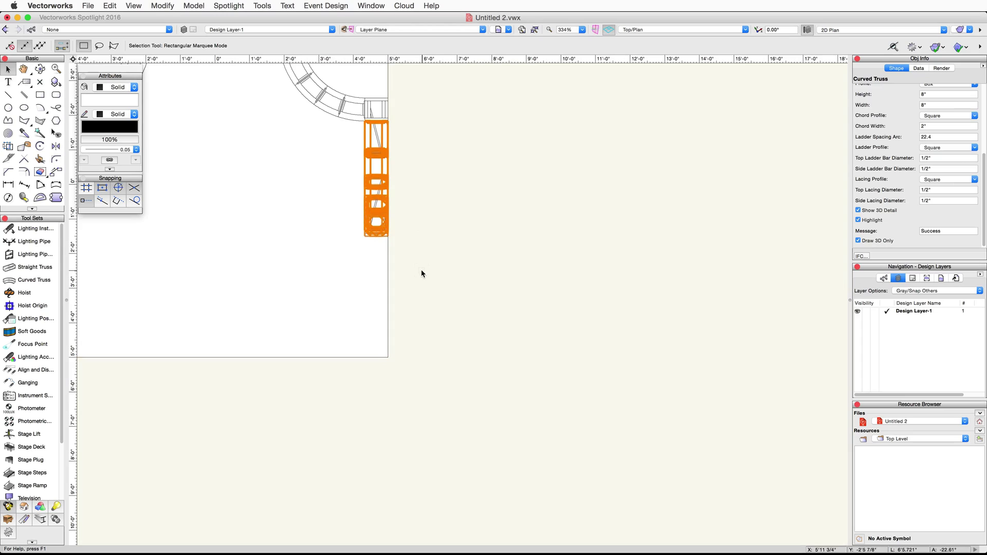
Snap the curved truss's lower end onto the top of the short vertical truss in Right view
{"action": "left_click", "coordinate": [724, 30]}
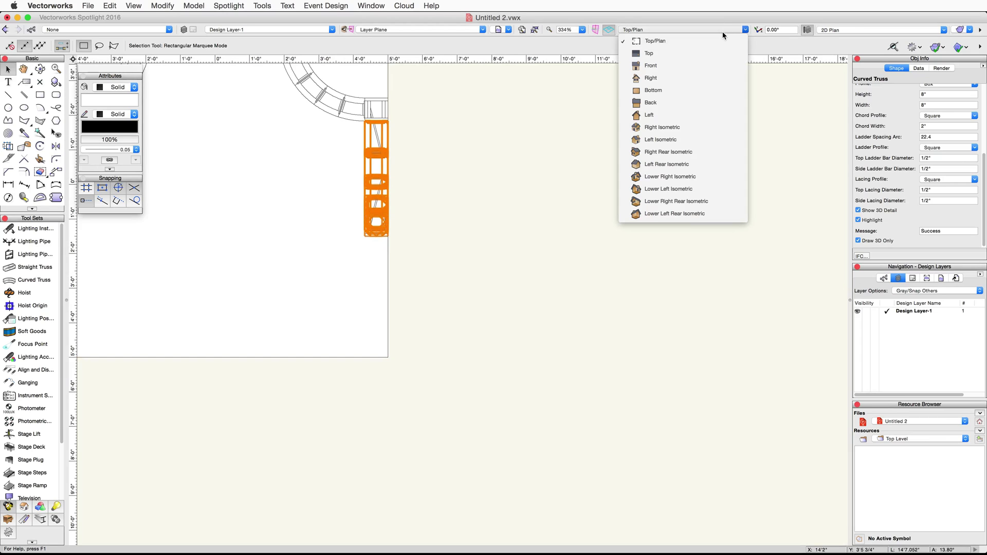
{"action": "left_click", "coordinate": [695, 78]}
{"action": "scroll", "coordinate": [395, 362], "scroll_direction": "up", "scroll_amount": 5}
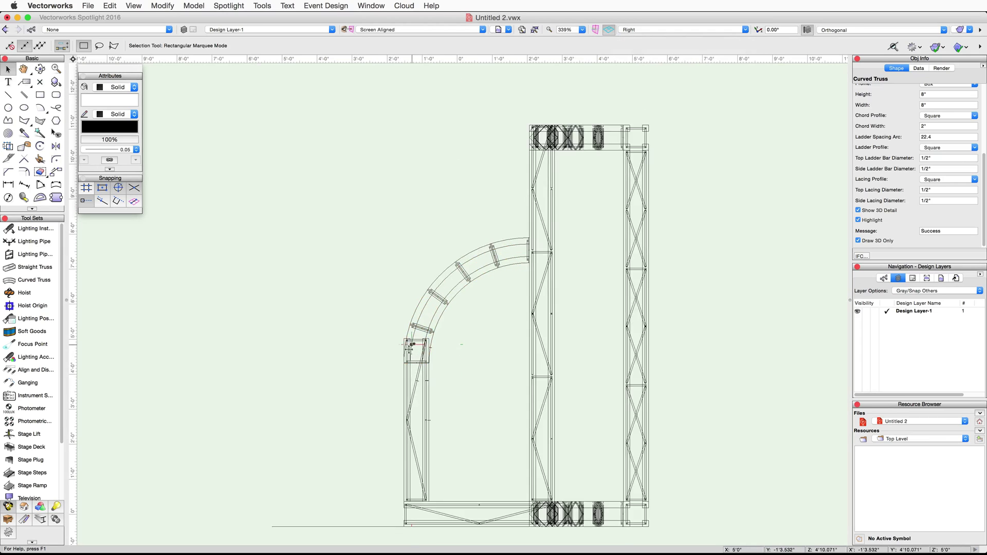
{"action": "left_click_drag", "start_coordinate": [395, 327], "coordinate": [391, 387]}
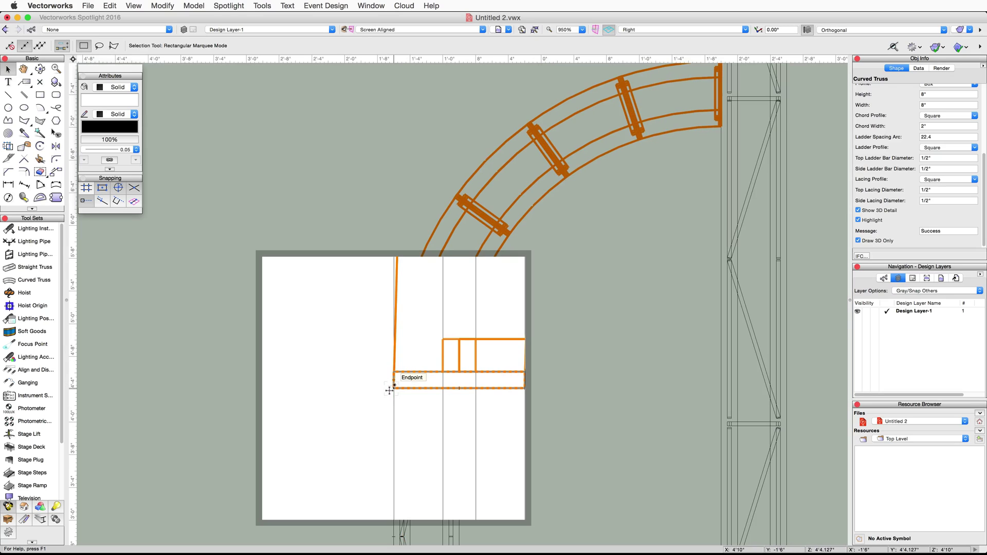
{"action": "left_click_drag", "start_coordinate": [390, 391], "coordinate": [392, 325]}
{"action": "key", "text": "z"}
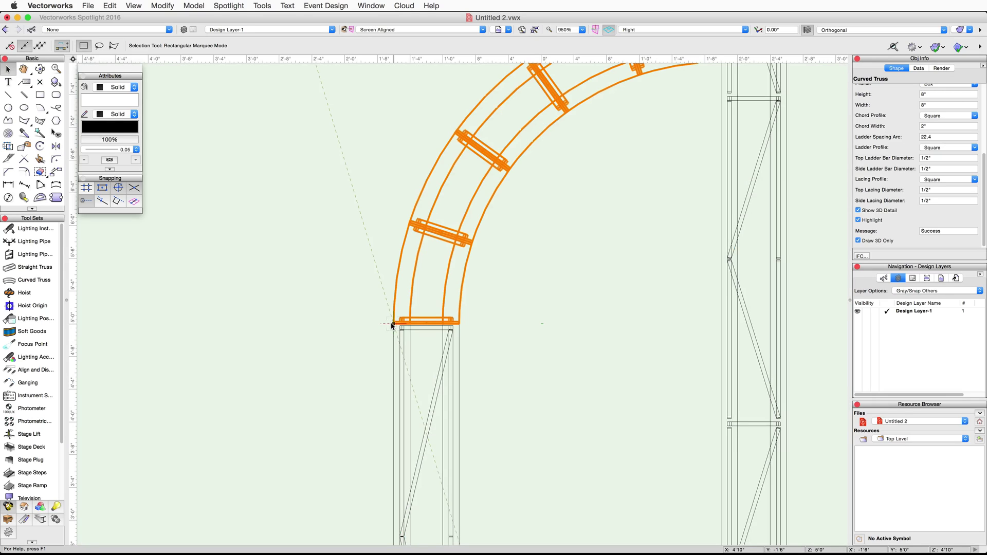
Copy the upright curved truss from the right side truss to the left side truss in Top/Plan view
{"action": "left_click", "coordinate": [722, 29]}
{"action": "left_click", "coordinate": [722, 41]}
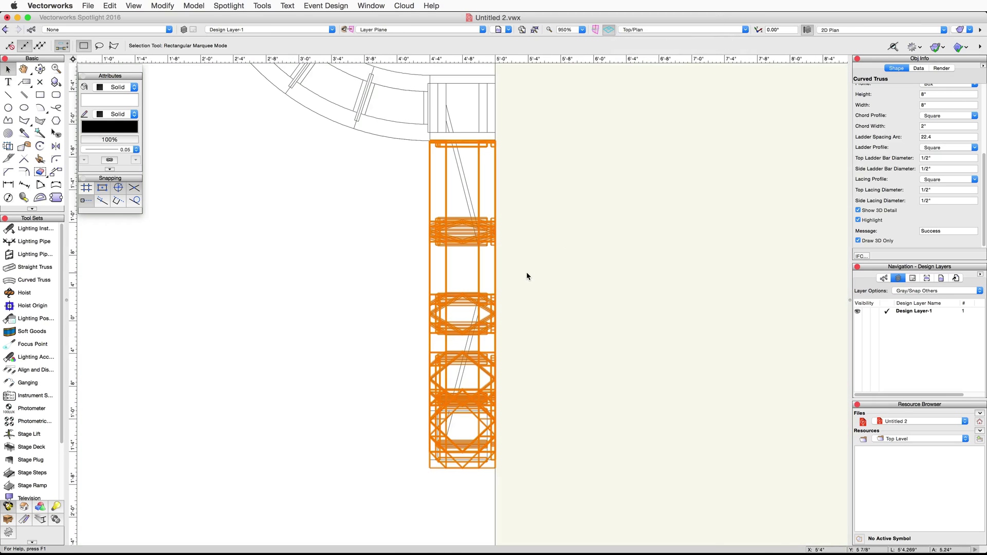
{"action": "scroll", "coordinate": [527, 276], "scroll_direction": "down", "scroll_amount": 5}
{"action": "left_click_drag", "start_coordinate": [410, 331], "coordinate": [450, 331]}
{"action": "key", "text": "x"}
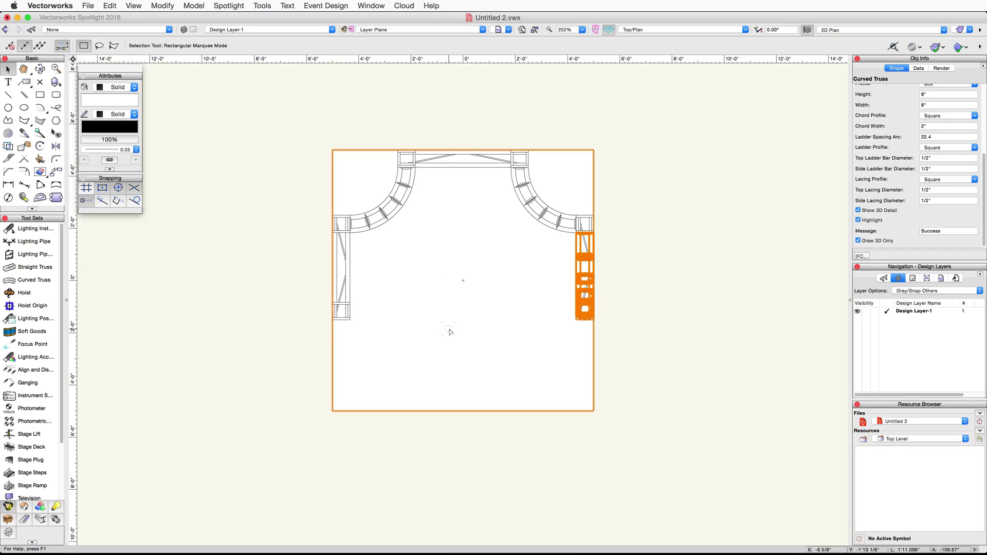
{"action": "left_click_drag", "start_coordinate": [576, 321], "coordinate": [331, 319]}
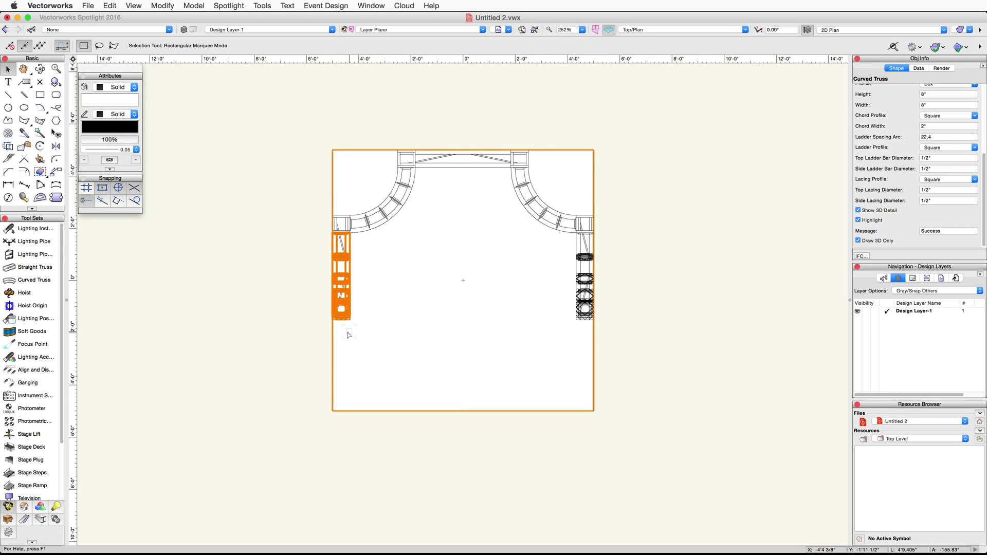
Show the structure in Right Isometric view with OpenGL rendering and clear the selection
{"action": "left_click", "coordinate": [745, 29]}
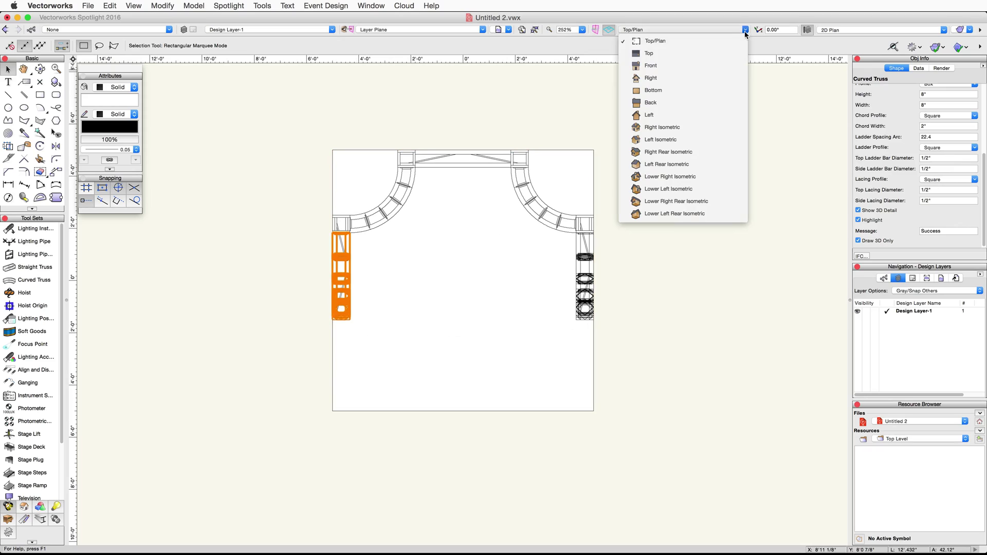
{"action": "left_click", "coordinate": [711, 126]}
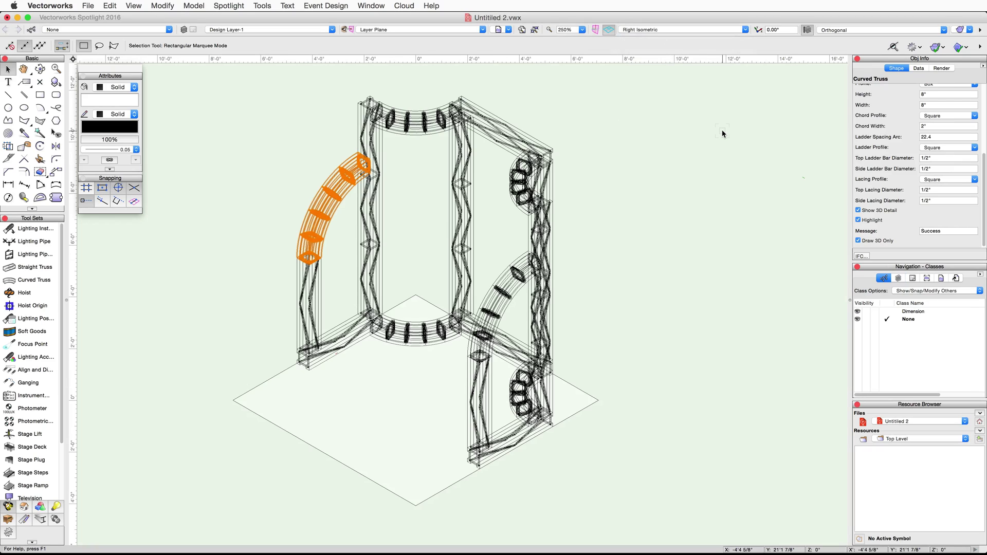
{"action": "left_click", "coordinate": [961, 29]}
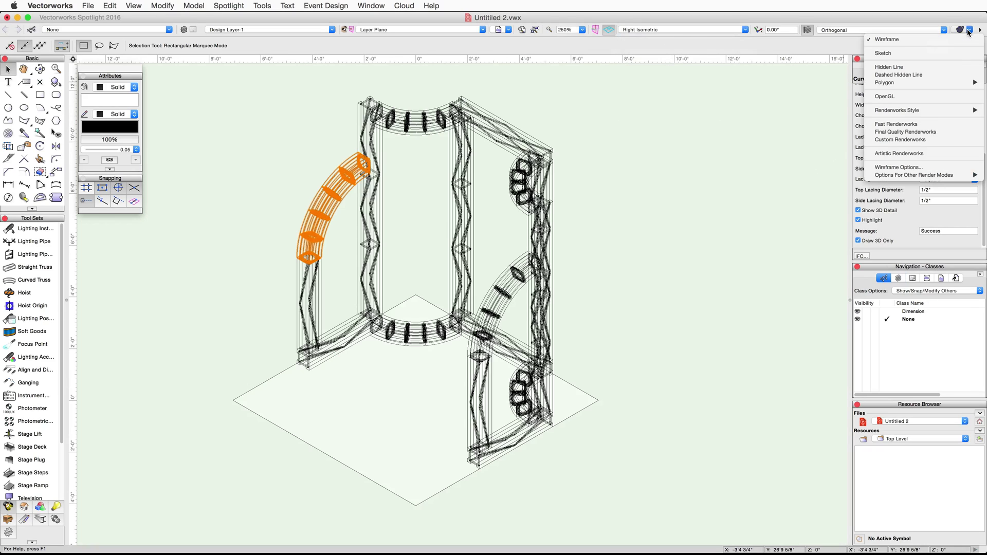
{"action": "left_click", "coordinate": [949, 97]}
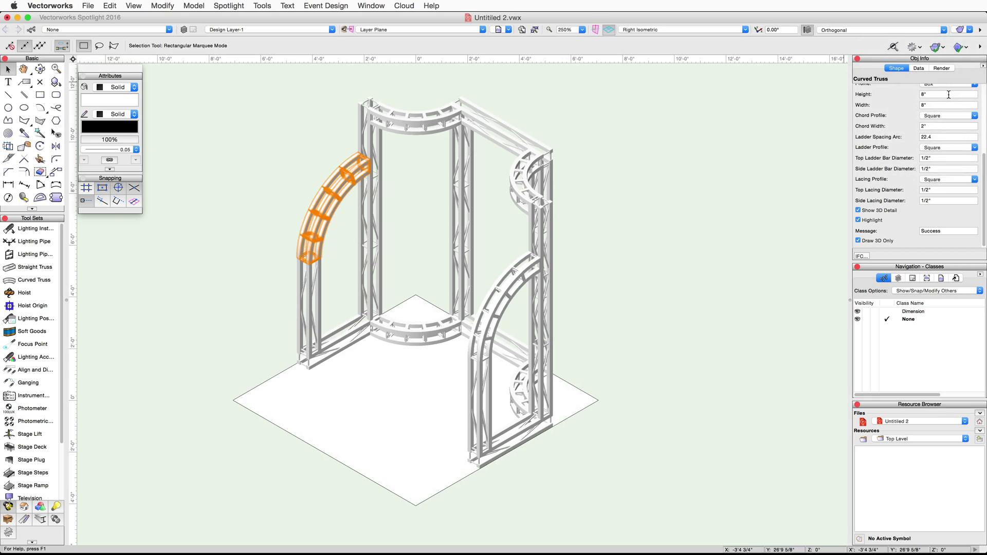
{"action": "left_click", "coordinate": [745, 240]}
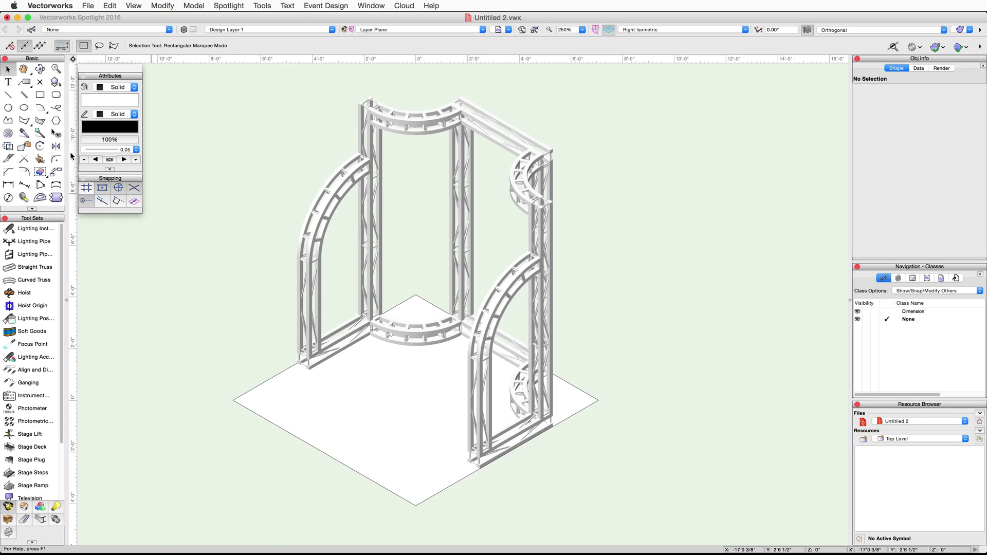
Select all straight and curved trusses with the Select Similar tool and assign them to a new class named Truss
{"action": "left_click", "coordinate": [43, 136]}
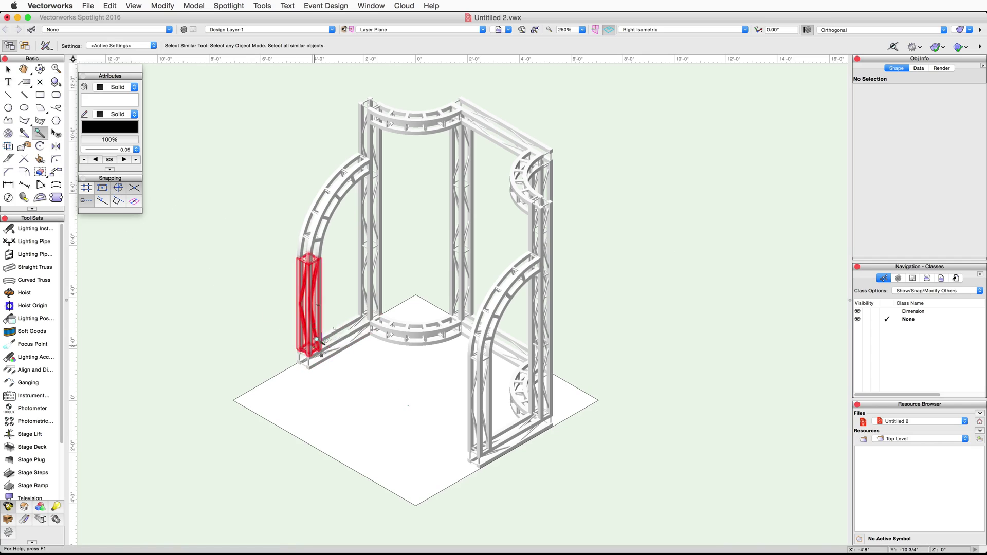
{"action": "left_click", "coordinate": [336, 337]}
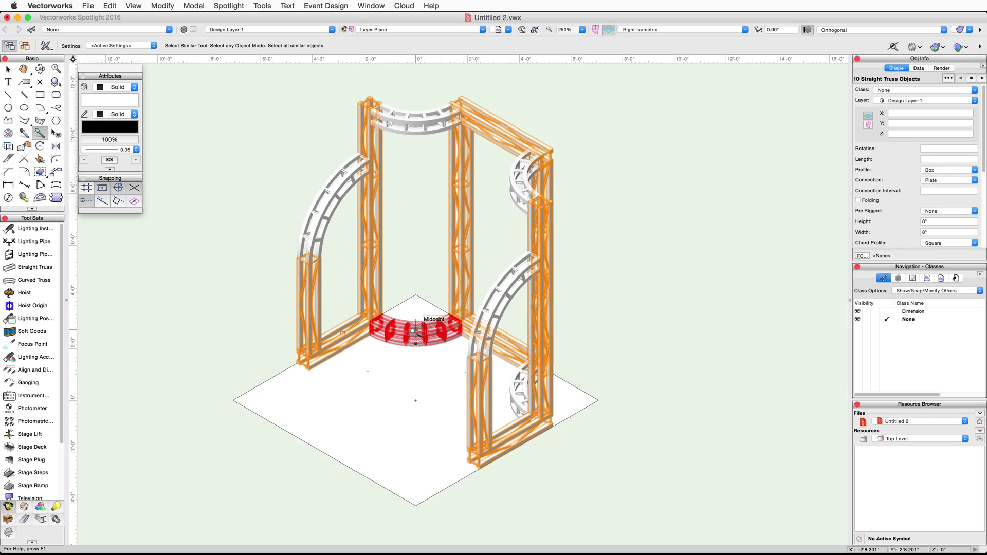
{"action": "left_click", "coordinate": [414, 332], "text": "shift"}
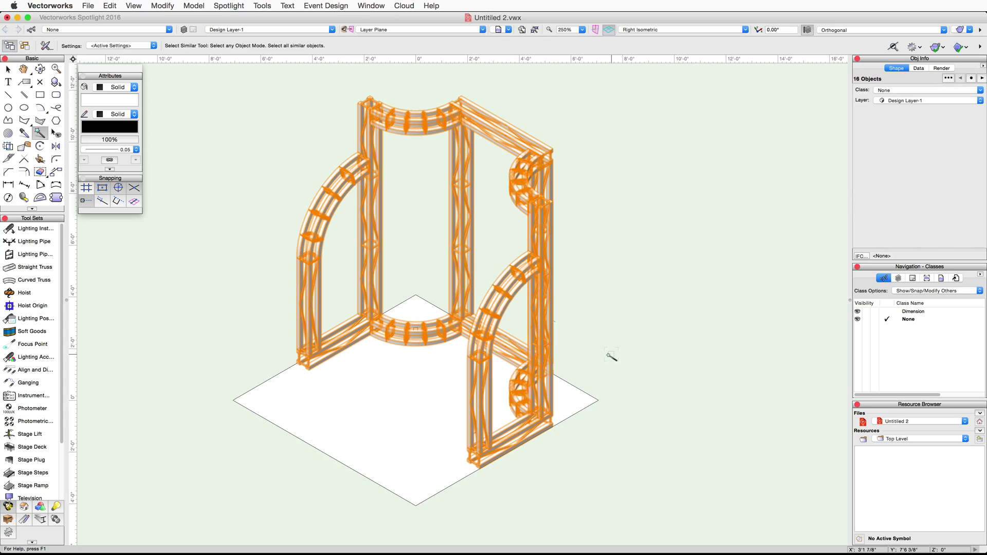
{"action": "left_click", "coordinate": [981, 90]}
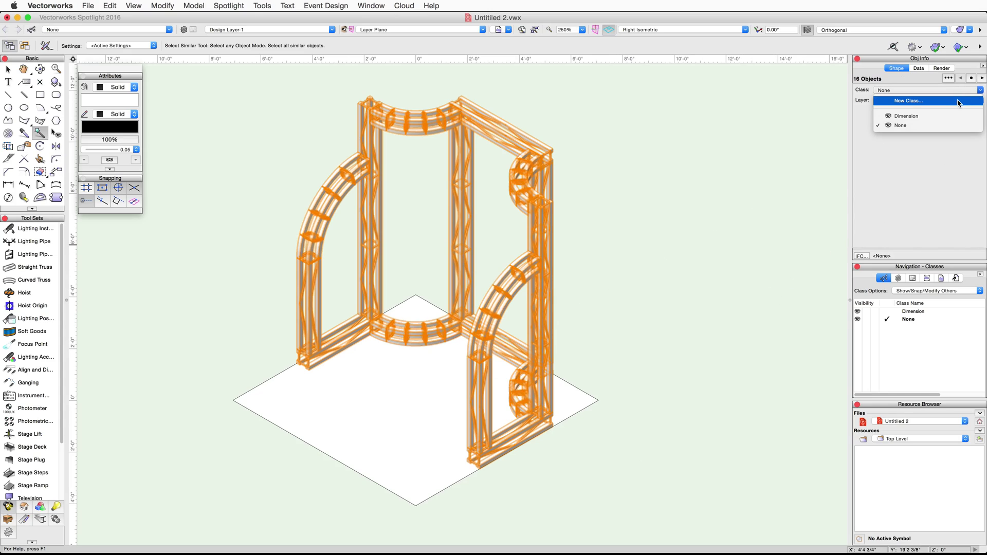
{"action": "left_click", "coordinate": [959, 101]}
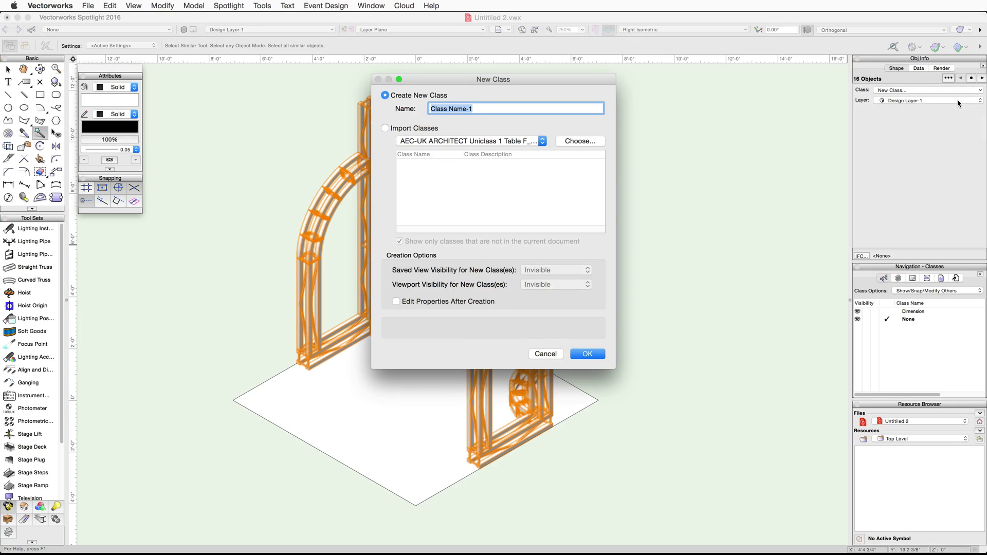
{"action": "type", "text": "Truss"}
{"action": "left_click", "coordinate": [582, 354]}
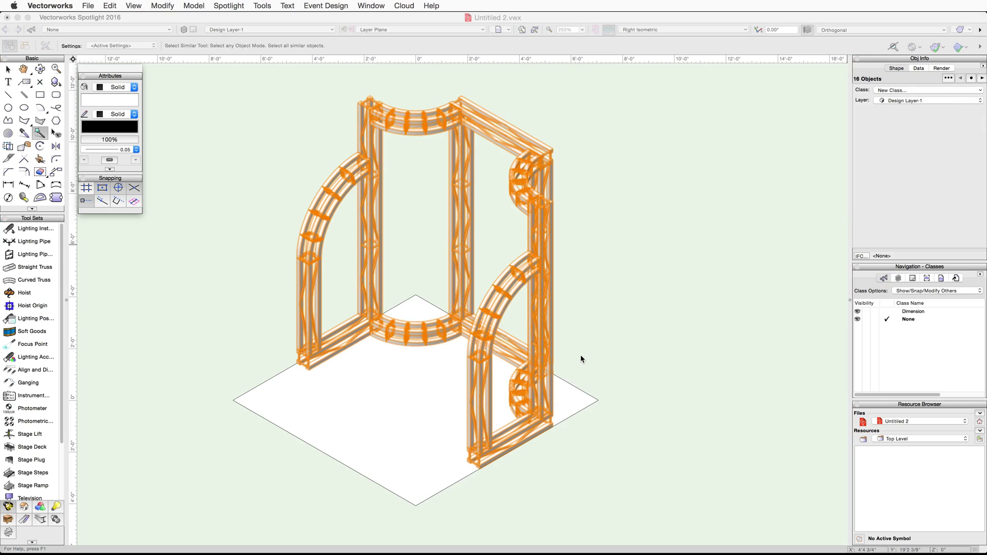